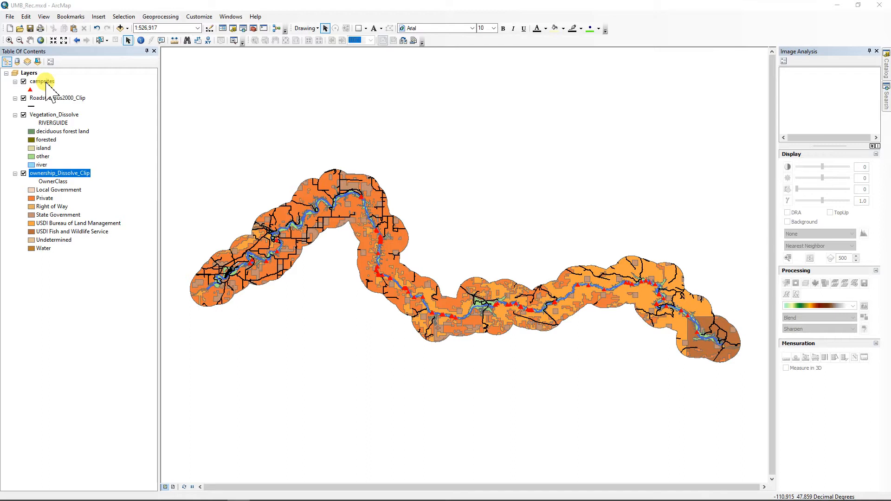
Step: Launch the Intersect tool from the Geoprocessing menu
{"action": "left_click", "coordinate": [162, 17]}
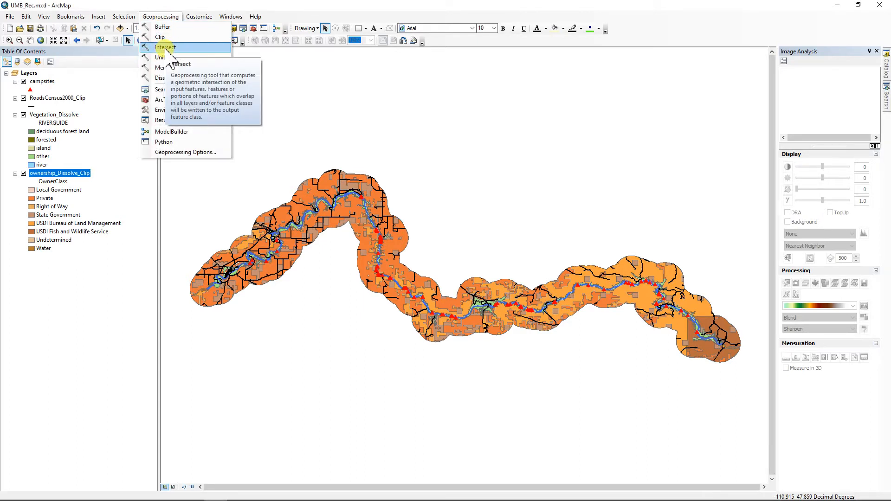
{"action": "left_click", "coordinate": [166, 48]}
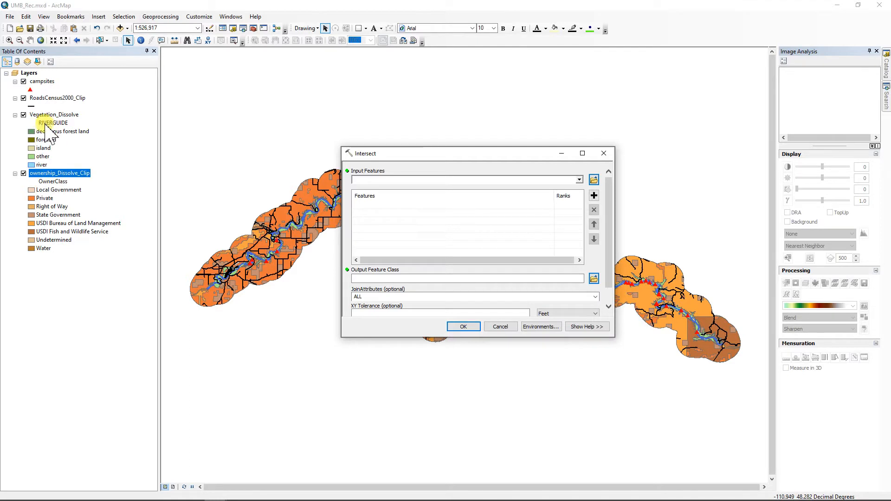
Step: Intersect Vegetation_Dissolve with campsites, saving the output as VegCamp_Int
{"action": "left_click_drag", "start_coordinate": [53, 114], "coordinate": [387, 180]}
{"action": "left_click_drag", "start_coordinate": [41, 81], "coordinate": [387, 182]}
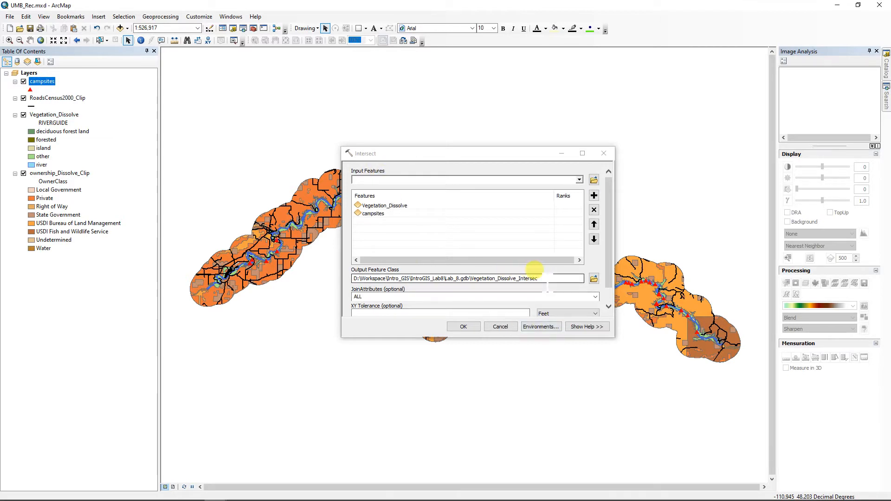
{"action": "left_click_drag", "start_coordinate": [548, 281], "coordinate": [474, 281]}
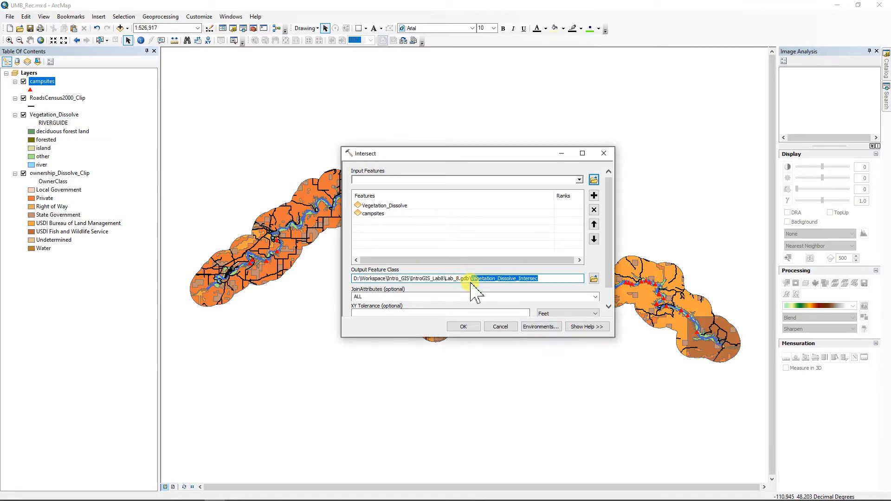
{"action": "left_click", "coordinate": [594, 278]}
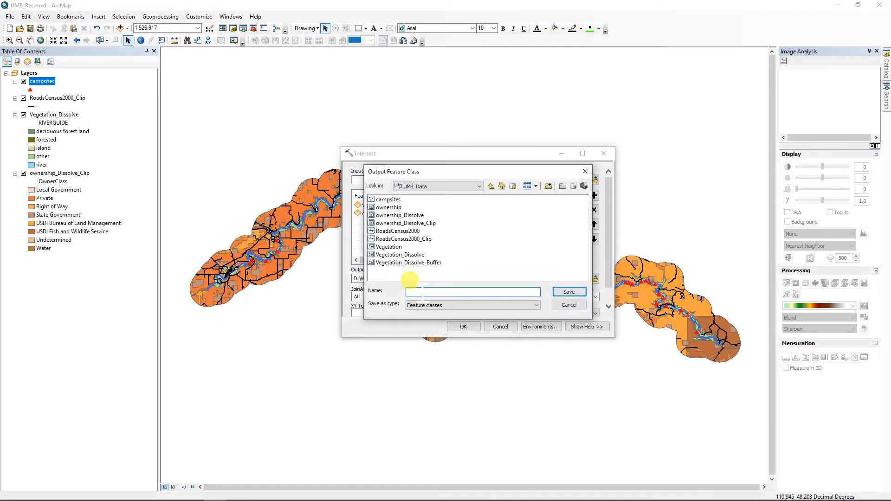
{"action": "type", "text": "Vegetation_Dissolve_Intersec"}
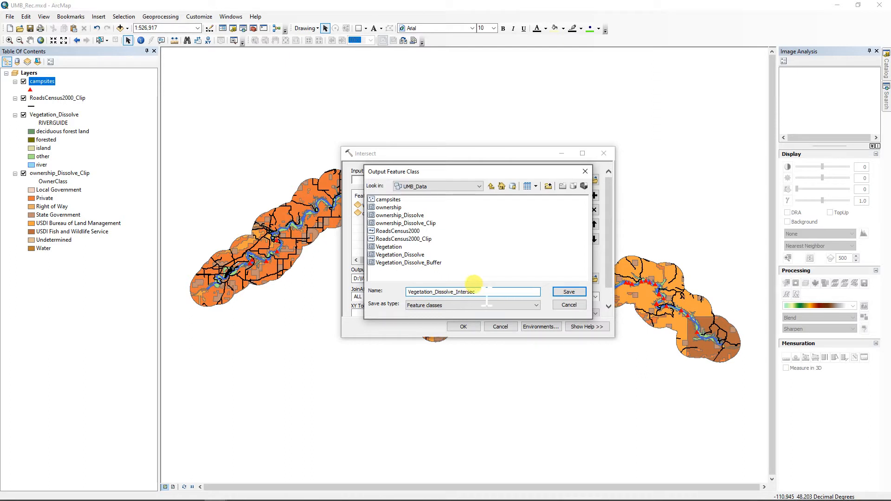
{"action": "left_click_drag", "start_coordinate": [476, 292], "coordinate": [426, 292]}
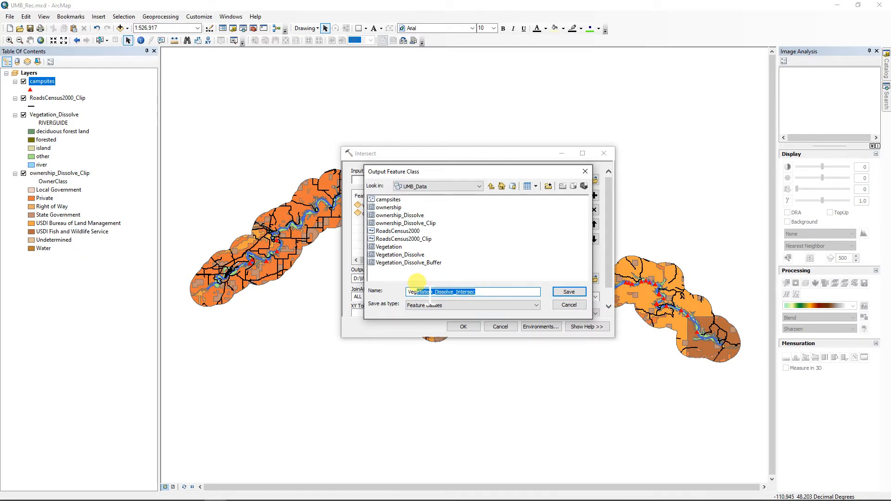
{"action": "type", "text": "C"}
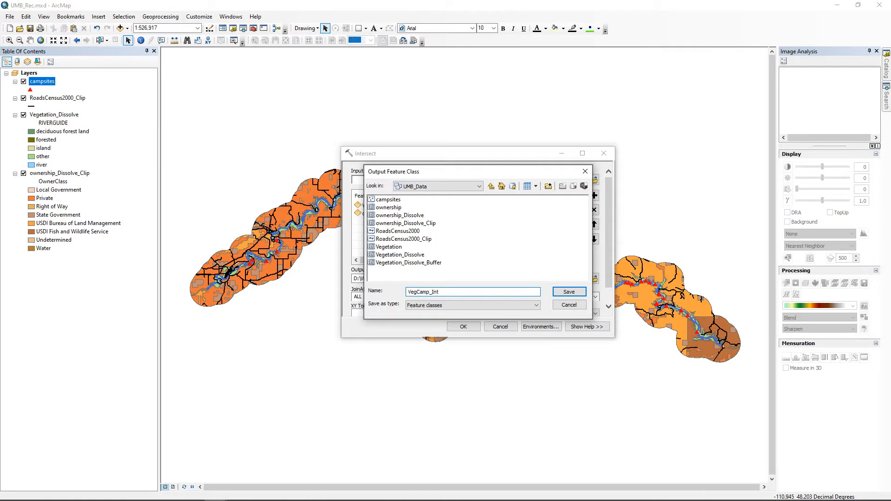
{"action": "type", "text": "amp_Int"}
{"action": "left_click", "coordinate": [571, 292]}
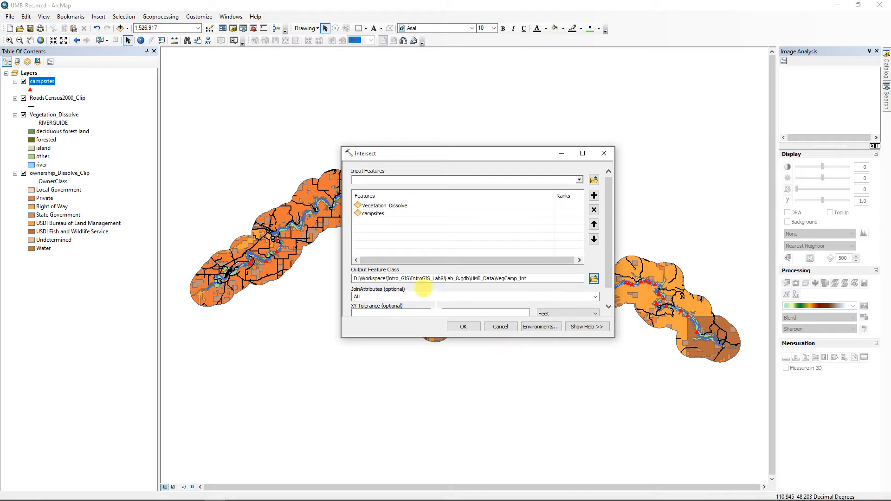
{"action": "left_click", "coordinate": [464, 326]}
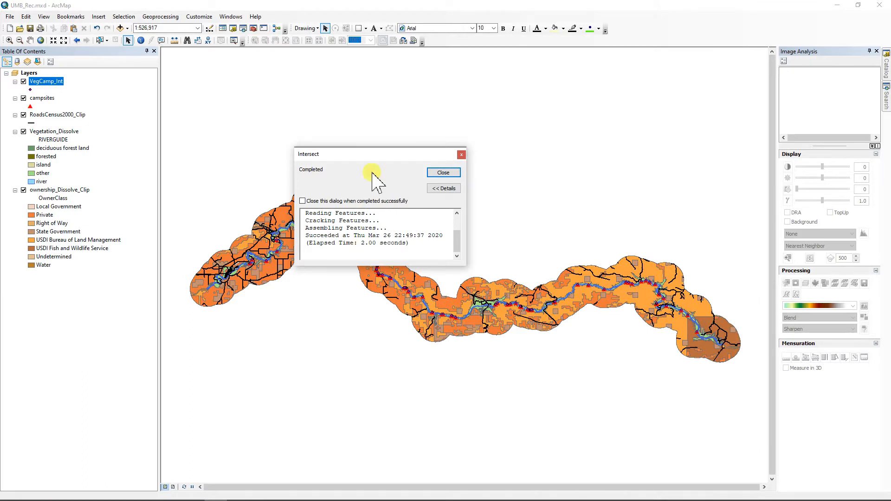
{"action": "left_click", "coordinate": [444, 173]}
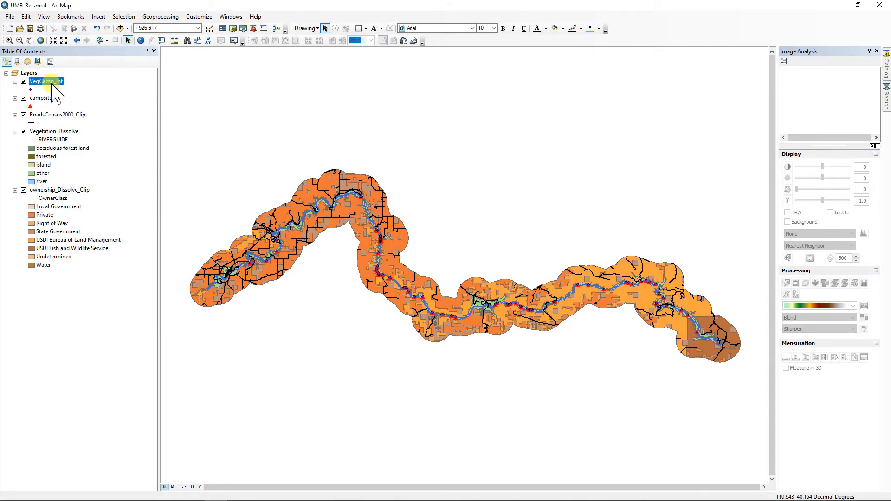
Step: Open the VegCamp_Int attribute table and choose Summarize on the RIVERGUIDE field
{"action": "key", "text": "ctrl+t"}
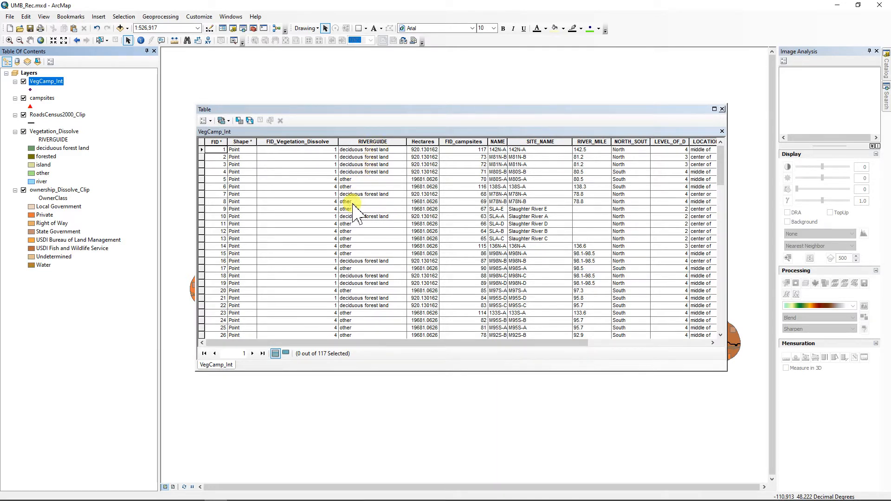
{"action": "left_click", "coordinate": [372, 143]}
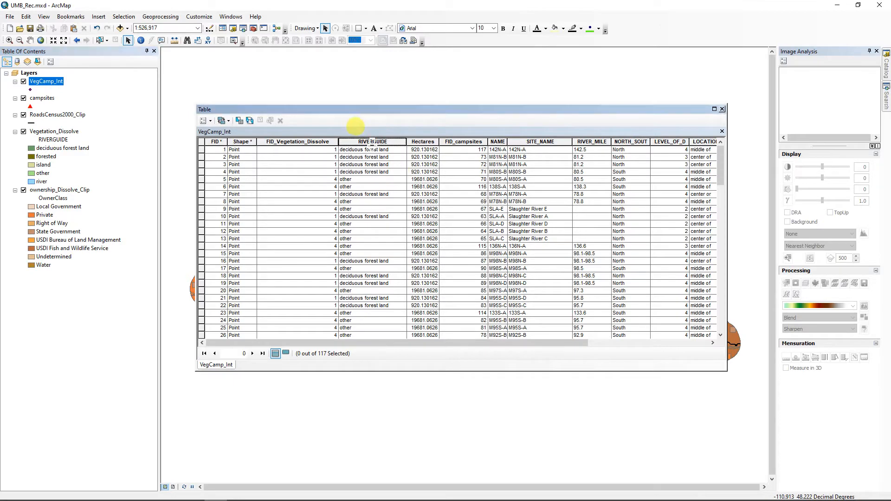
{"action": "right_click", "coordinate": [372, 143]}
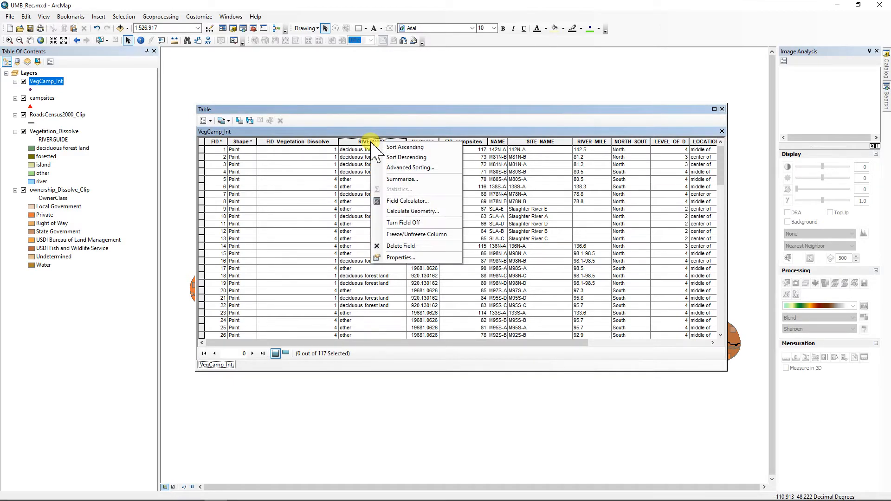
{"action": "left_click", "coordinate": [403, 179]}
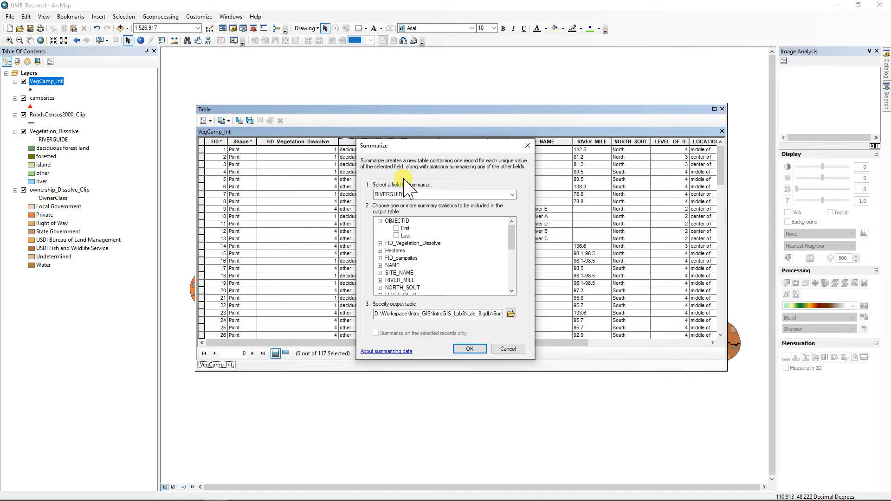
Step: Save the RIVERGUIDE summary as a table named VegCamp and add it to the map
{"action": "left_click_drag", "start_coordinate": [444, 144], "coordinate": [510, 143]}
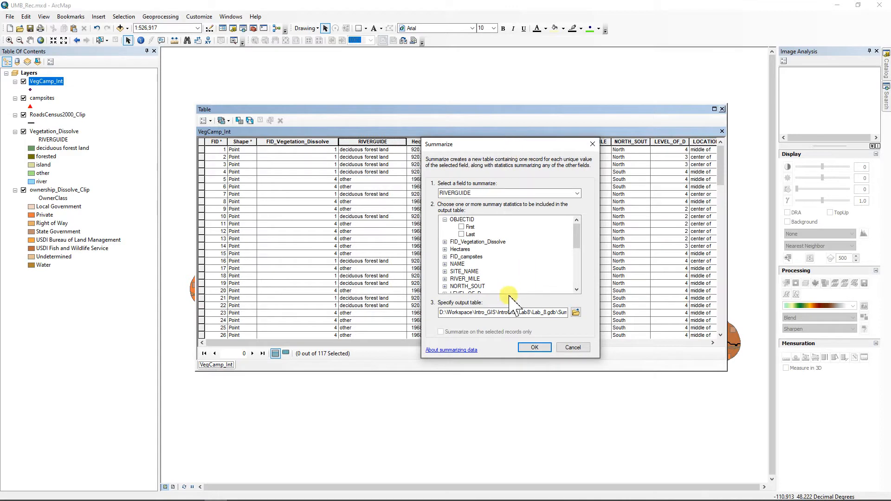
{"action": "left_click", "coordinate": [576, 312]}
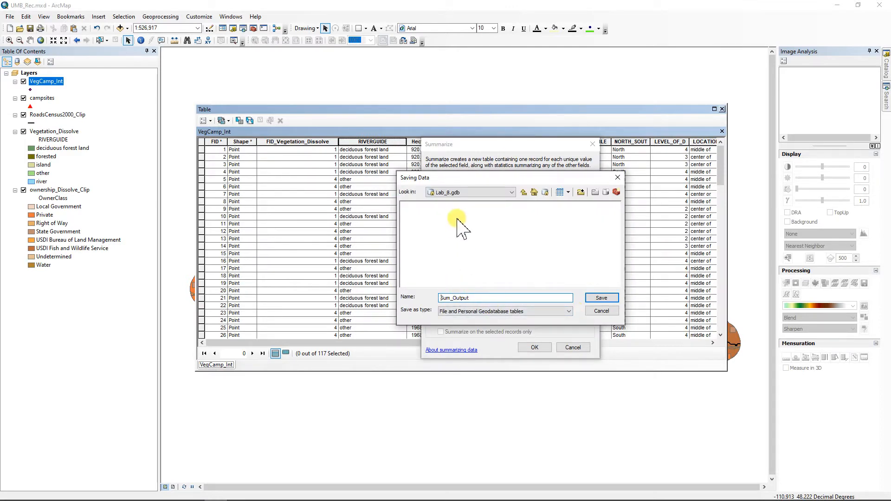
{"action": "left_click_drag", "start_coordinate": [476, 299], "coordinate": [420, 297]}
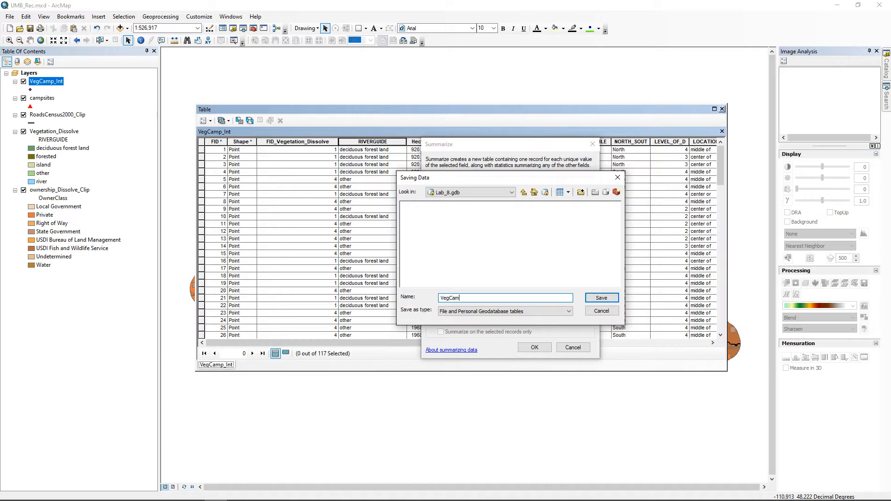
{"action": "type", "text": "VegCamp"}
{"action": "left_click", "coordinate": [602, 298]}
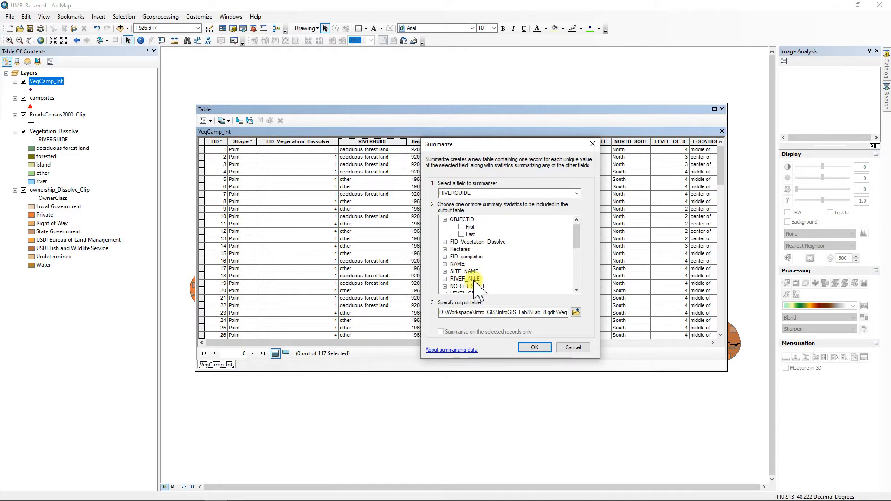
{"action": "left_click", "coordinate": [535, 348]}
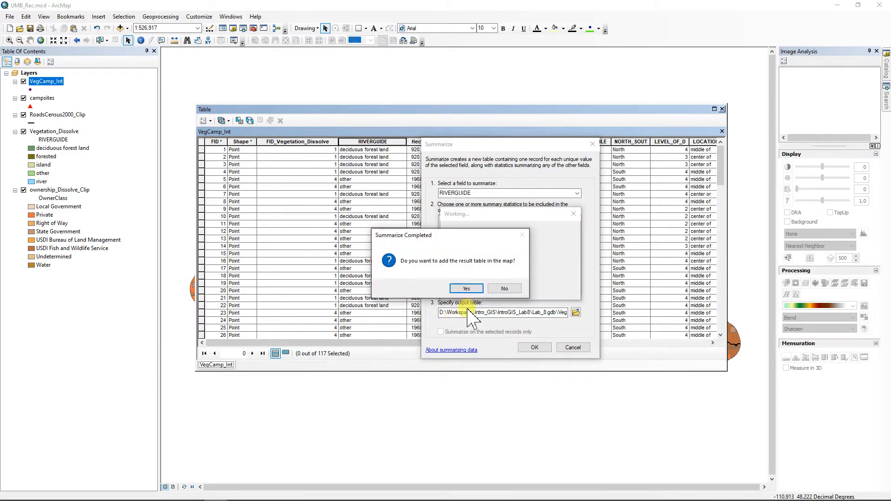
{"action": "left_click", "coordinate": [465, 288]}
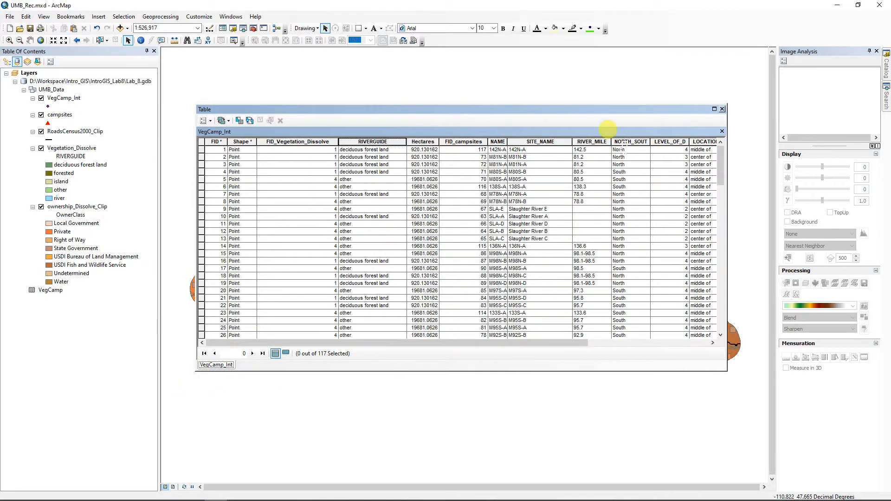
Step: Open the VegCamp table and check that the Count_RIVERGUIDE statistics sum to 117
{"action": "right_click", "coordinate": [49, 292]}
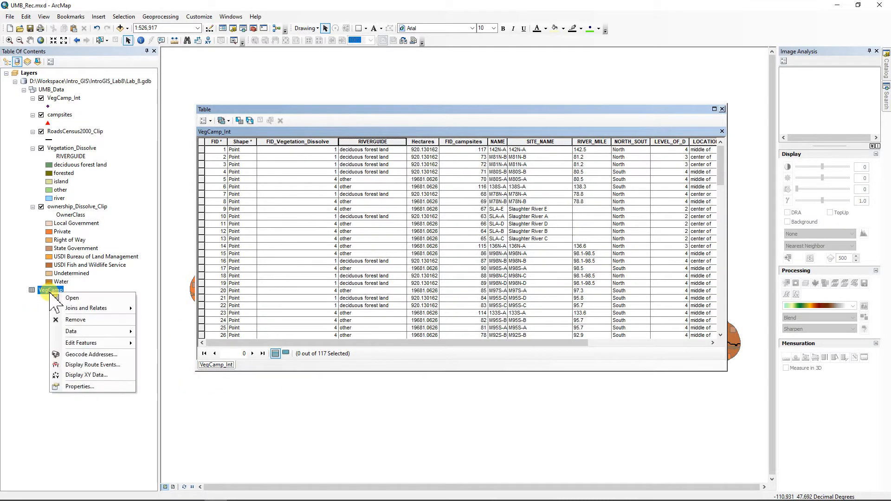
{"action": "left_click", "coordinate": [72, 300]}
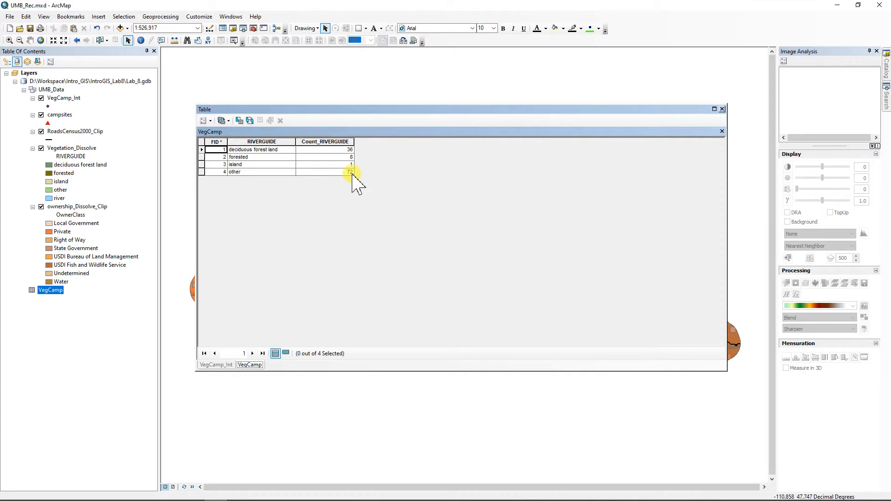
{"action": "right_click", "coordinate": [323, 142]}
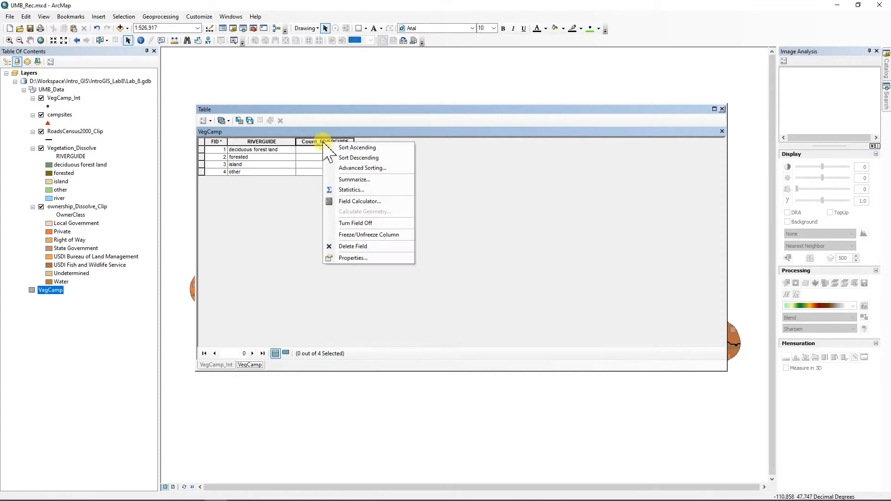
{"action": "left_click", "coordinate": [352, 190]}
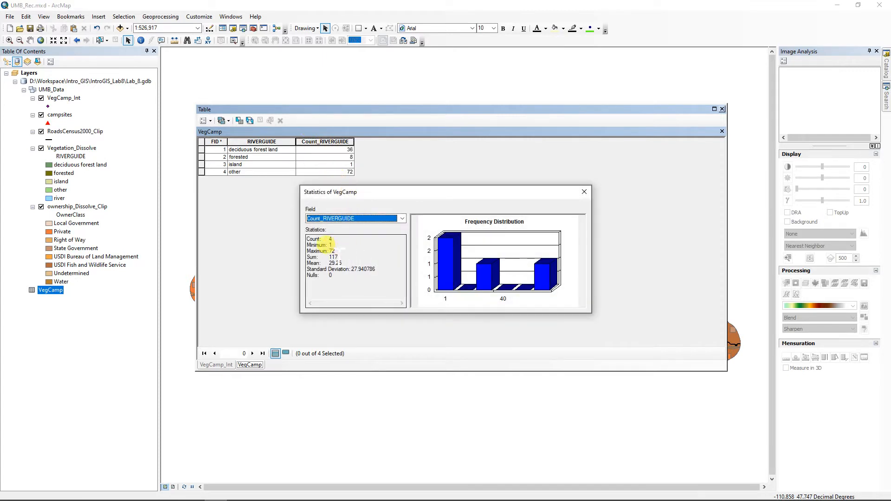
{"action": "double_click", "coordinate": [333, 257]}
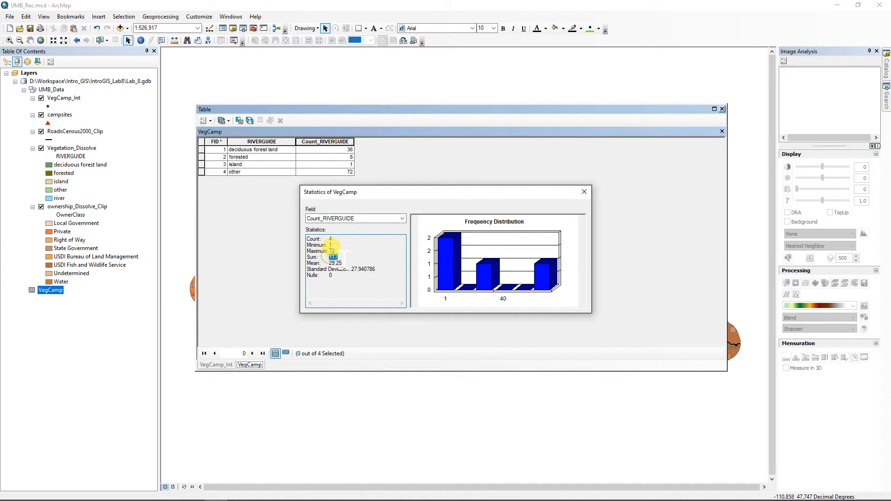
{"action": "left_click", "coordinate": [584, 192]}
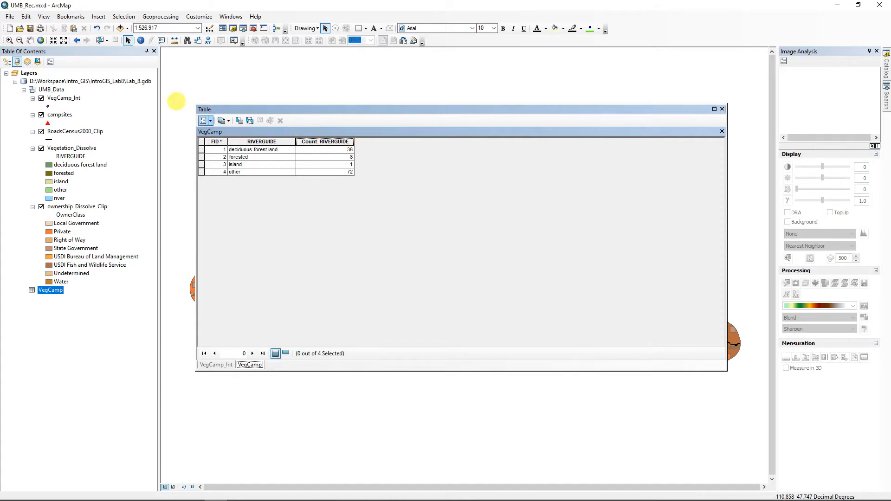
Step: Add a Float field named Percent to the VegCamp table
{"action": "left_click", "coordinate": [210, 121]}
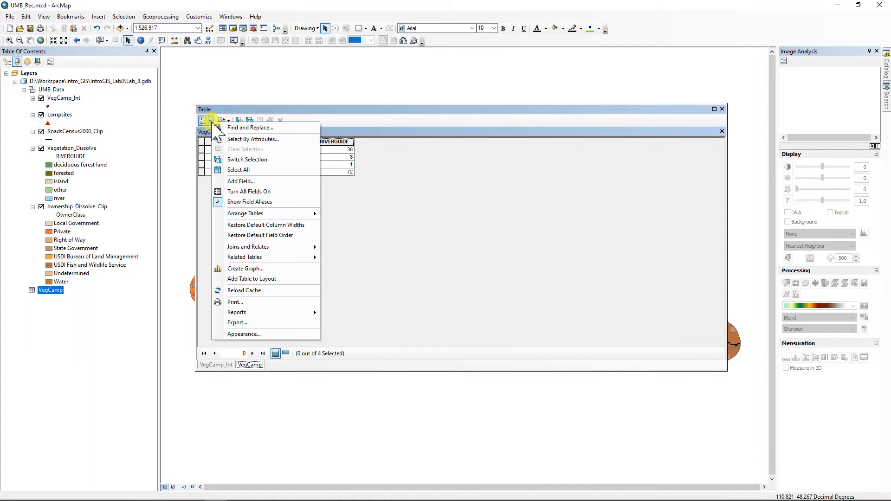
{"action": "left_click", "coordinate": [234, 182]}
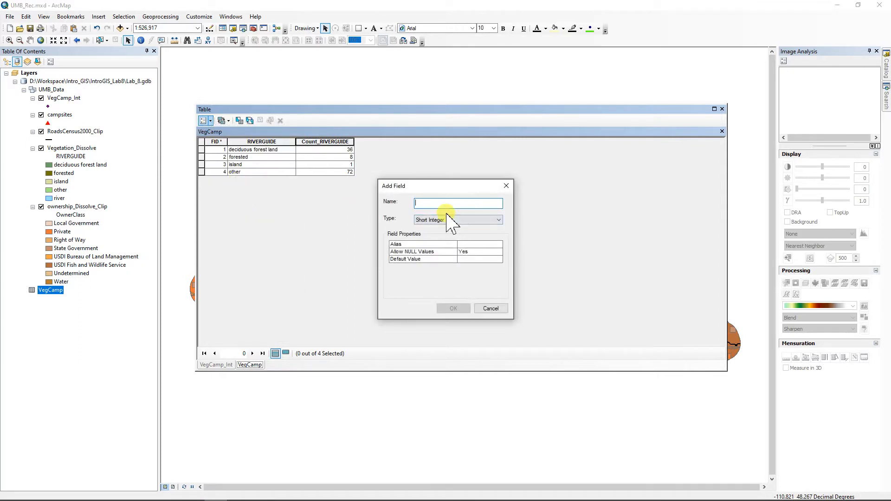
{"action": "type", "text": "Percent"}
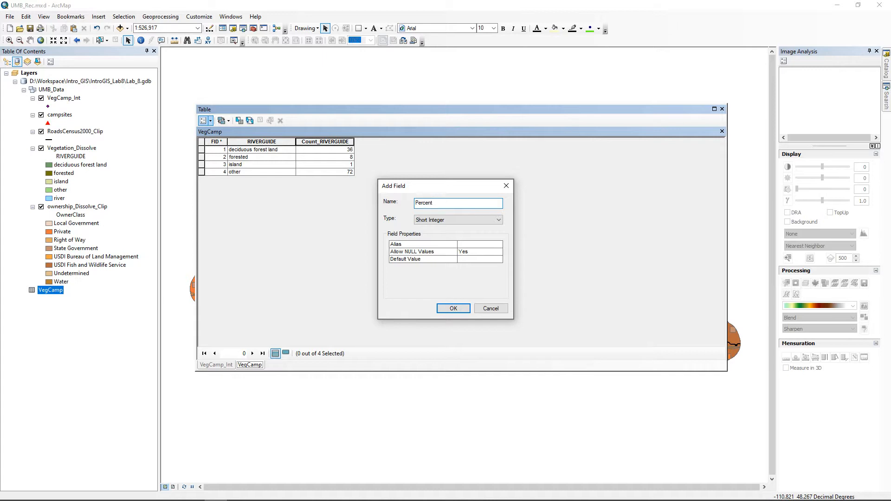
{"action": "left_click", "coordinate": [447, 221]}
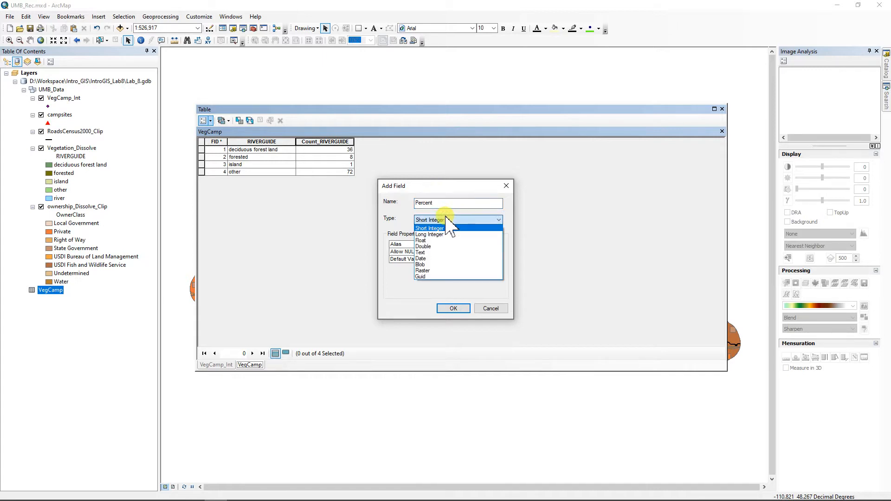
{"action": "left_click", "coordinate": [428, 240]}
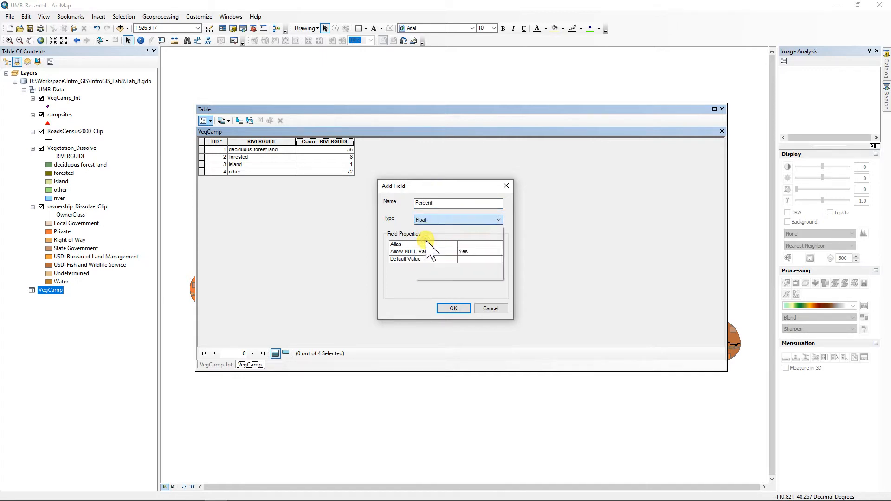
{"action": "left_click", "coordinate": [453, 310]}
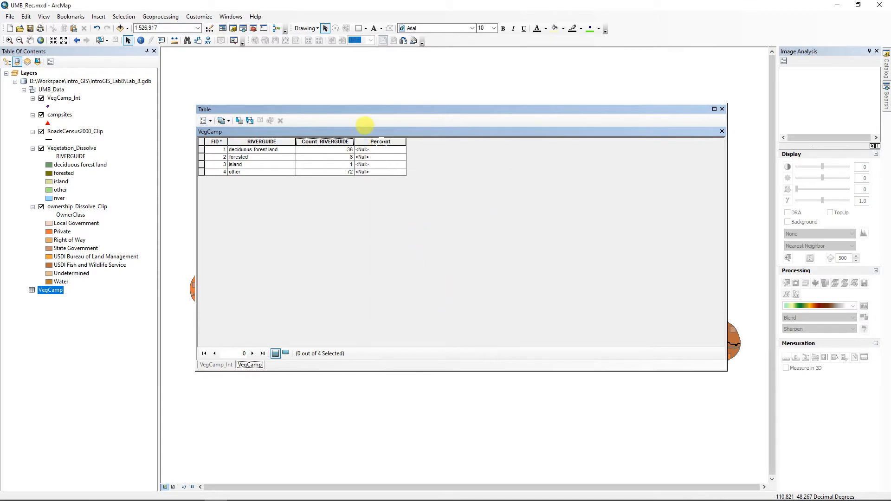
{"action": "right_click", "coordinate": [380, 141]}
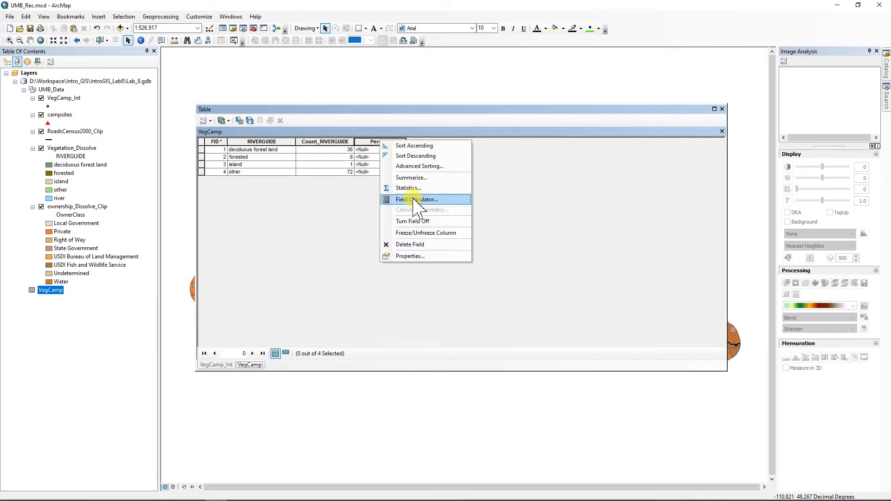
Step: Calculate Percent as [Cnt_RIVERGUIDE] /117*100 using the Field Calculator
{"action": "left_click", "coordinate": [414, 201]}
{"action": "left_click_drag", "start_coordinate": [461, 129], "coordinate": [608, 124]}
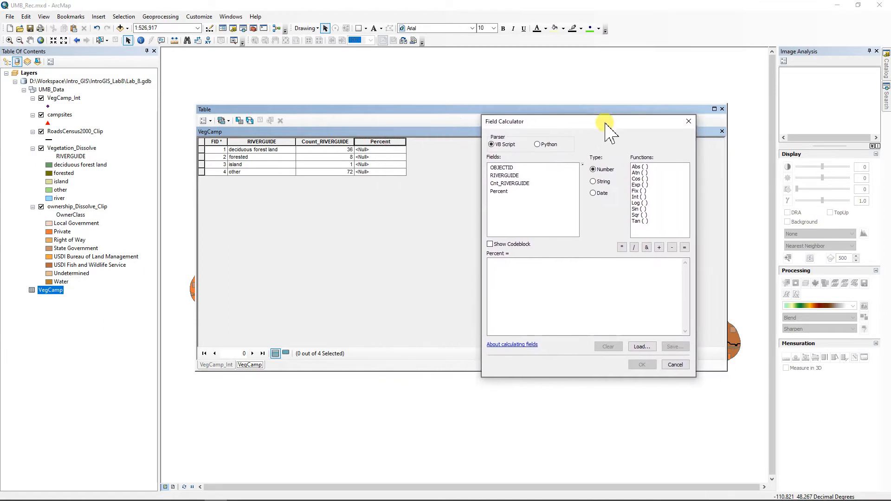
{"action": "double_click", "coordinate": [512, 184]}
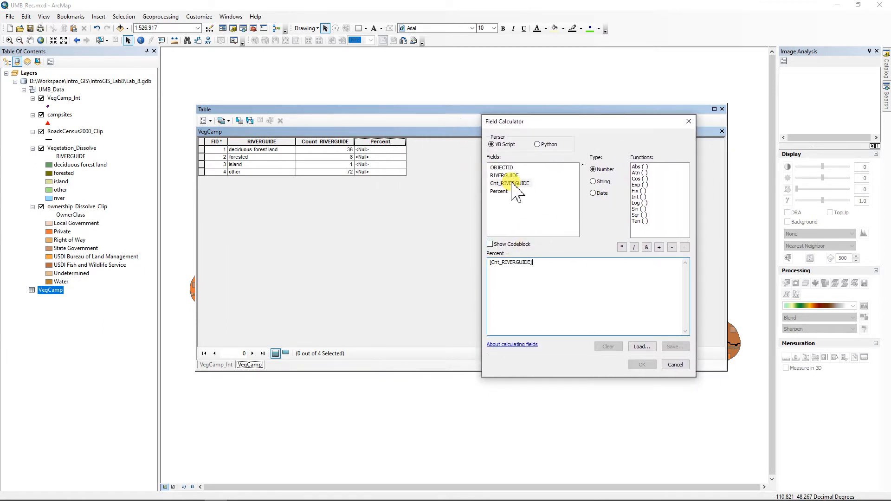
{"action": "left_click", "coordinate": [634, 247]}
{"action": "type", "text": "117*100"}
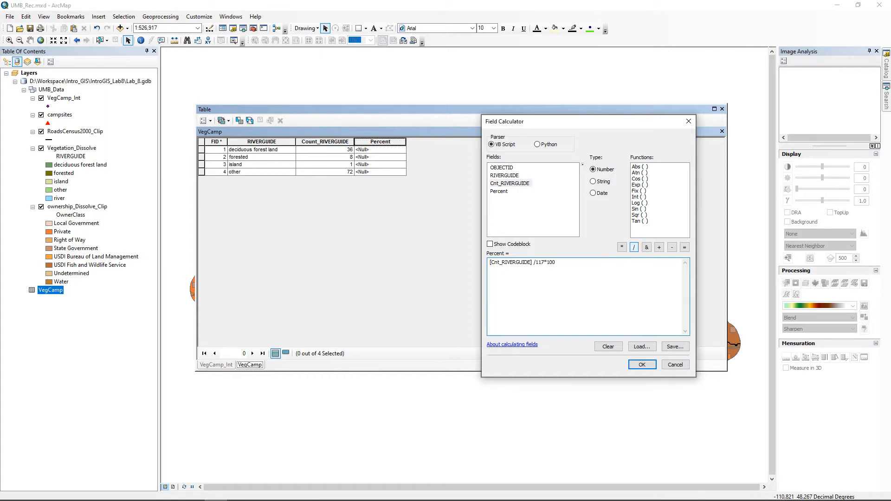
{"action": "left_click", "coordinate": [642, 365]}
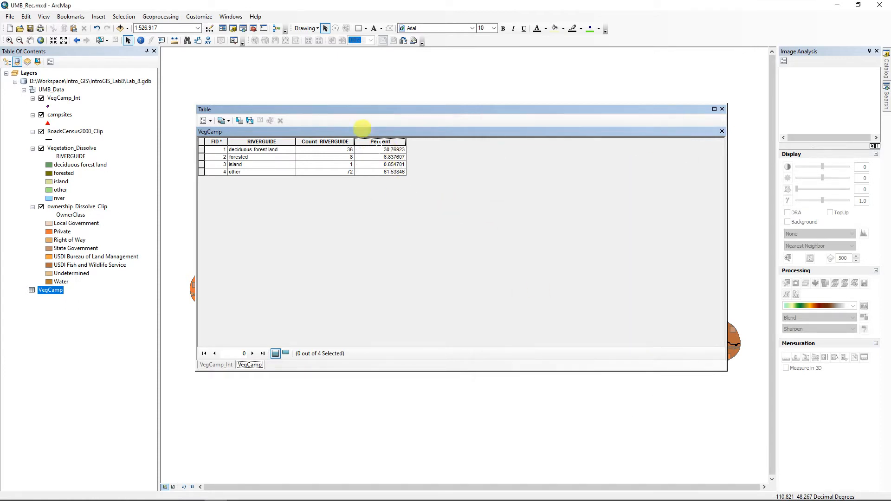
Step: Set the Percent field's number format to 2 decimal places
{"action": "right_click", "coordinate": [392, 142]}
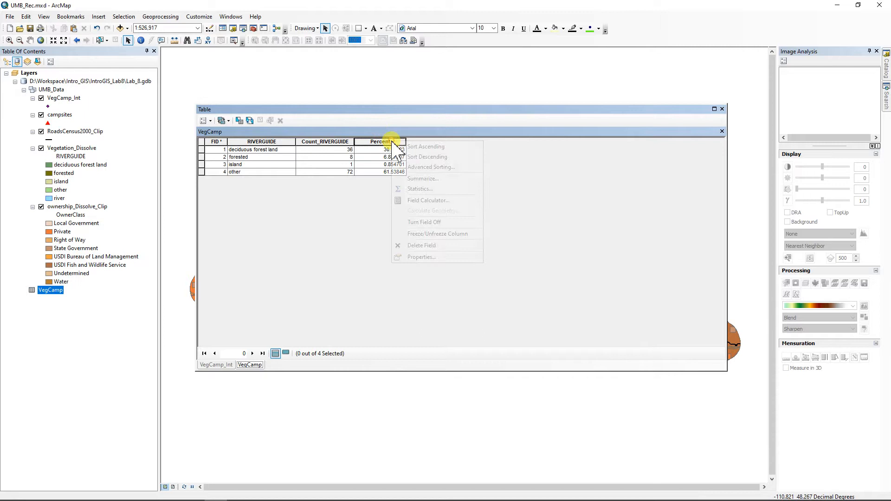
{"action": "left_click", "coordinate": [428, 256]}
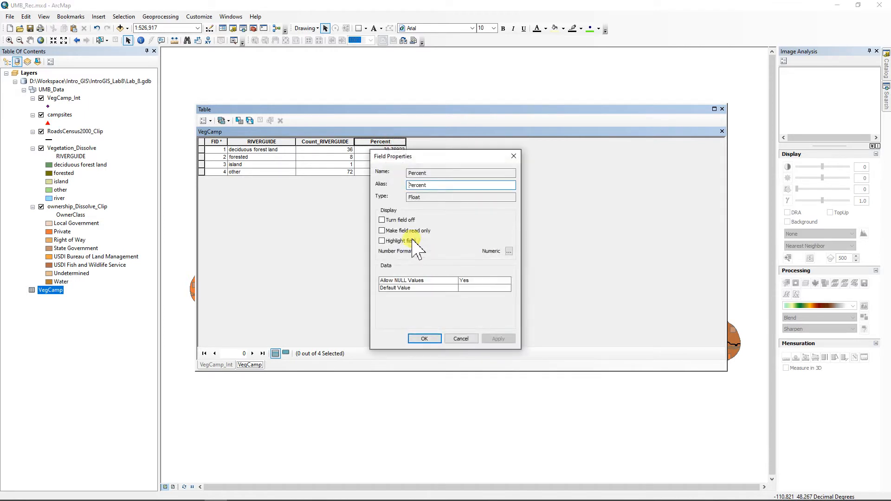
{"action": "left_click", "coordinate": [509, 251]}
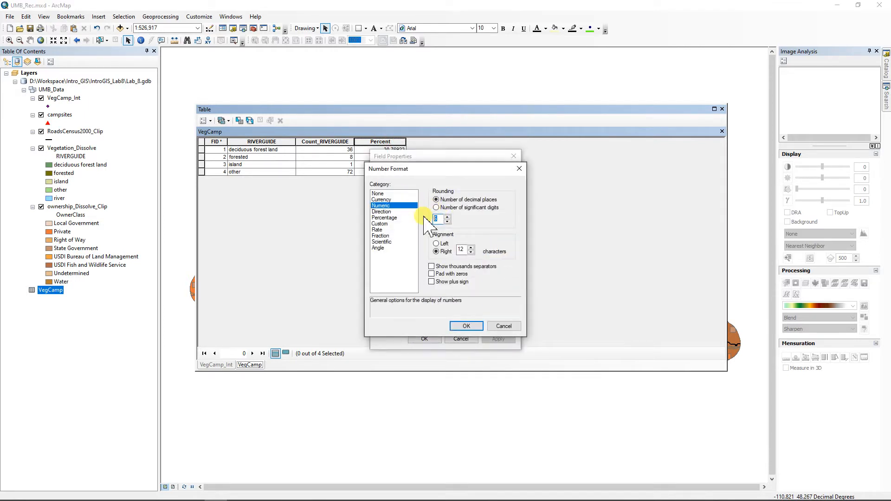
{"action": "type", "text": "2"}
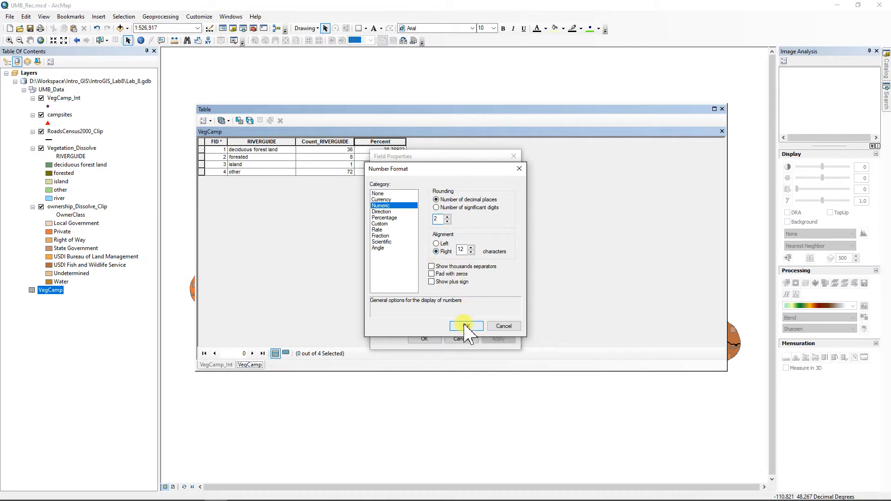
{"action": "left_click", "coordinate": [463, 326]}
{"action": "left_click", "coordinate": [424, 339]}
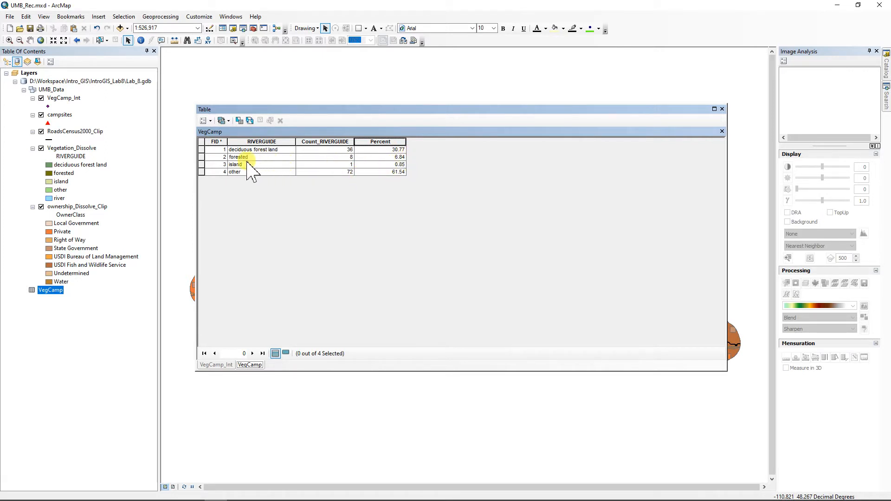
{"action": "right_click", "coordinate": [388, 142]}
Step: Verify the Percent statistics sum to about 100, close VegCamp, and turn off VegCamp_Int
{"action": "left_click", "coordinate": [412, 192]}
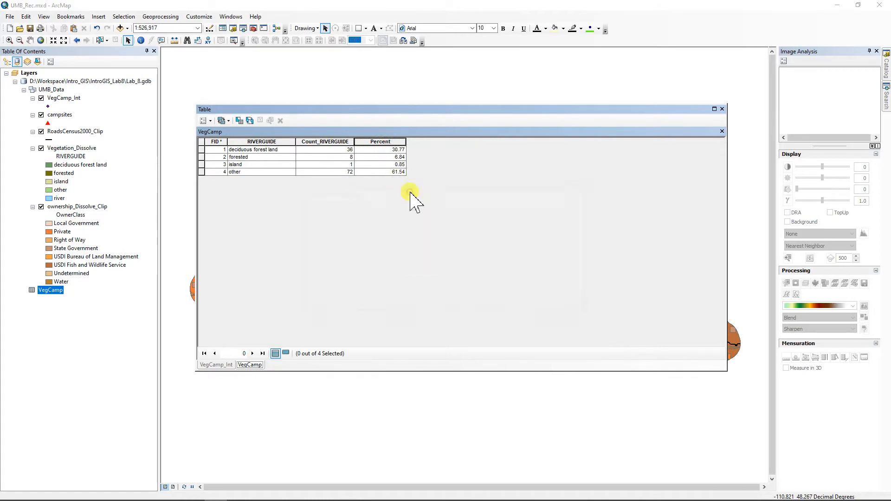
{"action": "double_click", "coordinate": [341, 256]}
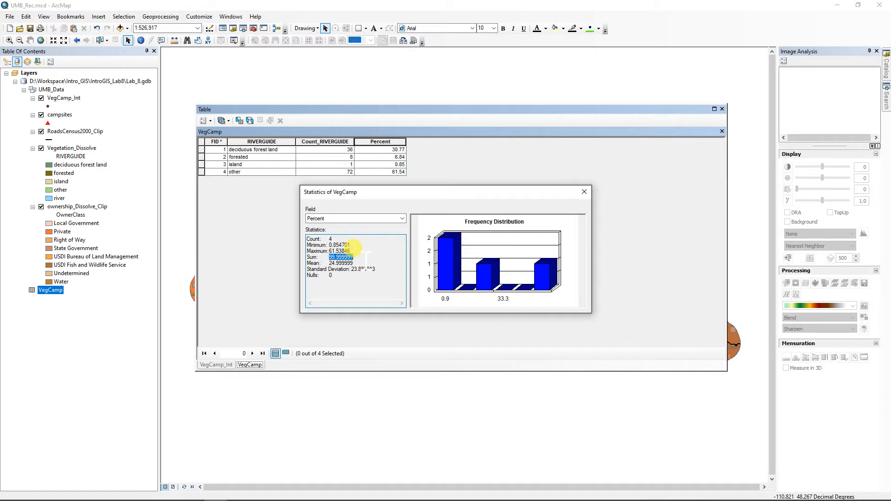
{"action": "left_click", "coordinate": [584, 192]}
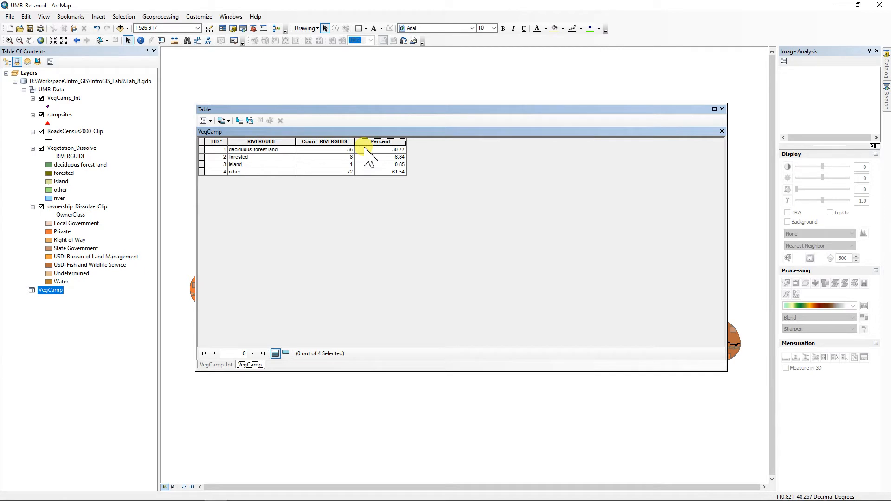
{"action": "left_click", "coordinate": [722, 110]}
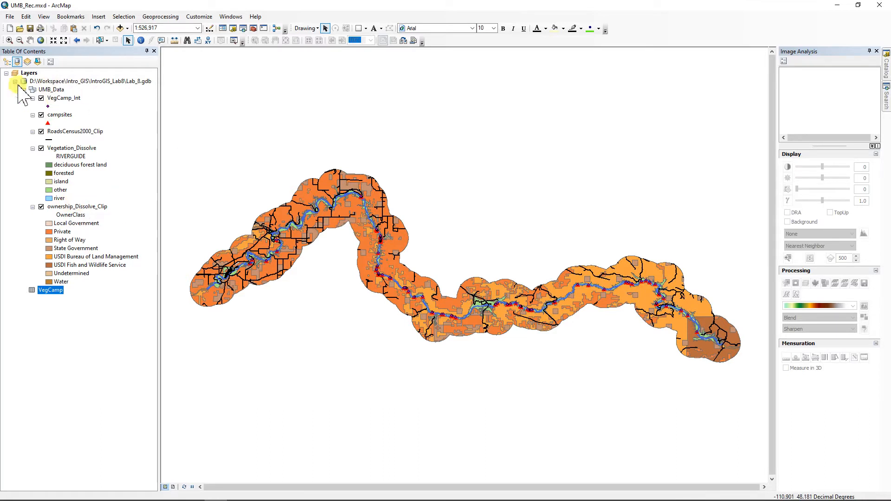
{"action": "left_click", "coordinate": [41, 99]}
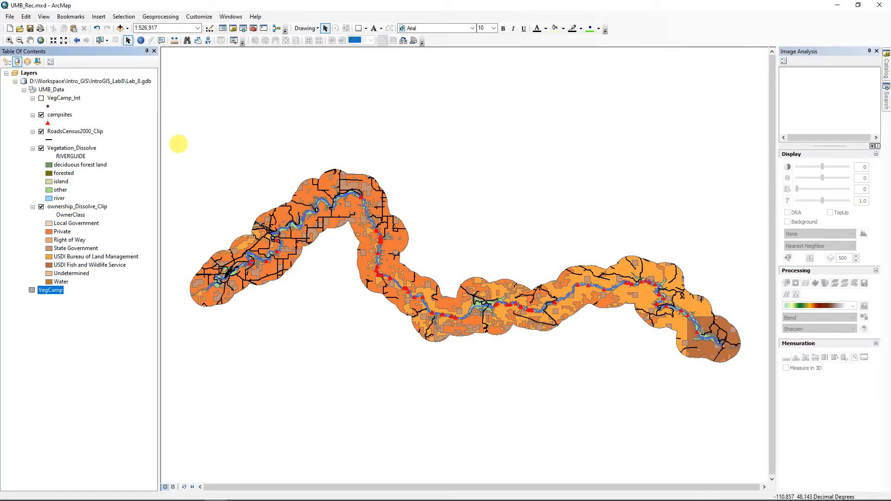
Step: Intersect campsites with ownership_Dissolve_Clip, saving the output as UMB_Data/OwnCamp_Int
{"action": "left_click", "coordinate": [158, 17]}
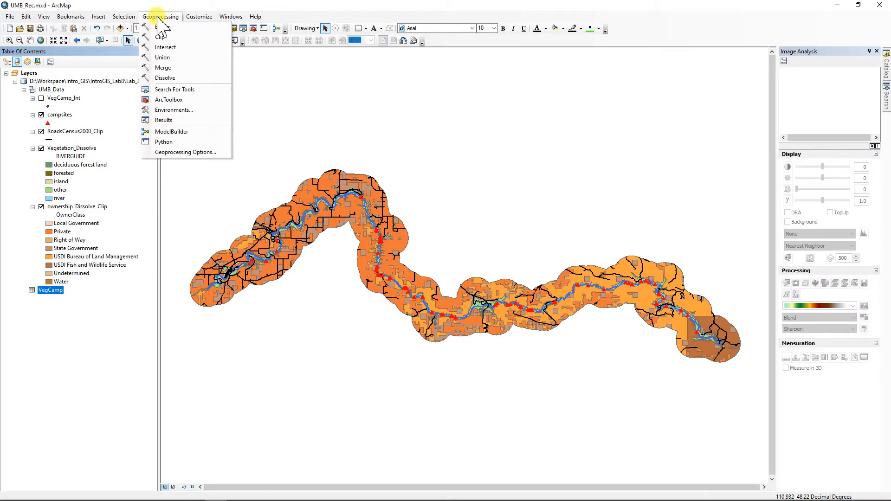
{"action": "left_click", "coordinate": [165, 47]}
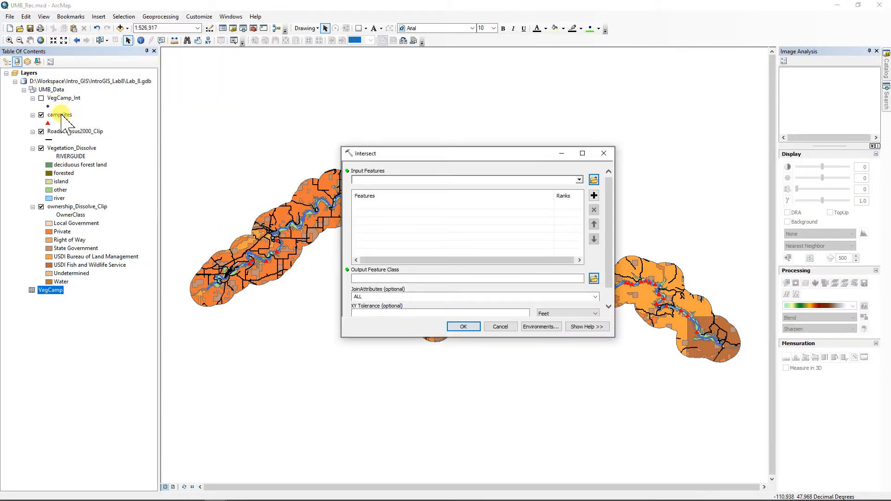
{"action": "left_click_drag", "start_coordinate": [60, 116], "coordinate": [407, 179]}
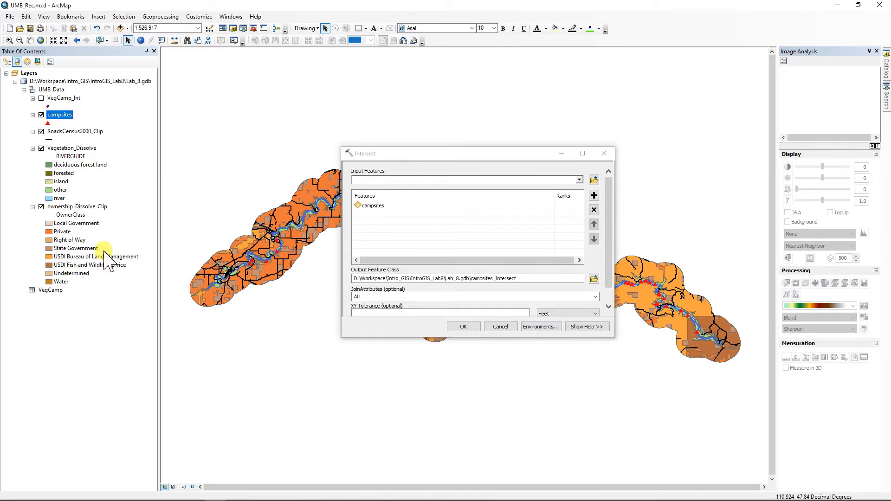
{"action": "left_click_drag", "start_coordinate": [77, 207], "coordinate": [403, 229]}
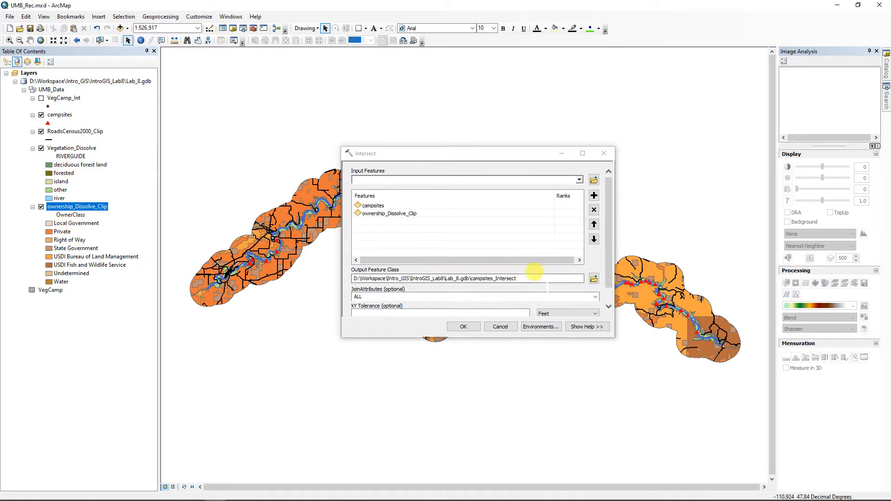
{"action": "left_click", "coordinate": [593, 279]}
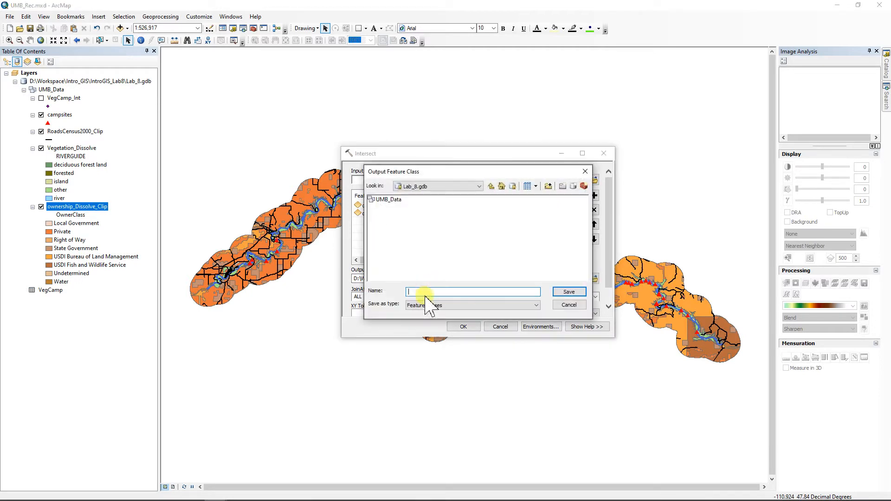
{"action": "double_click", "coordinate": [388, 199]}
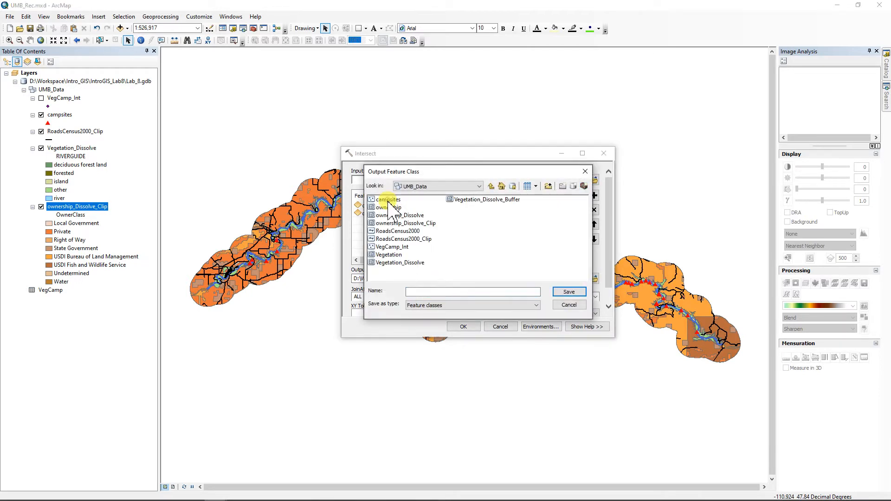
{"action": "left_click", "coordinate": [418, 292]}
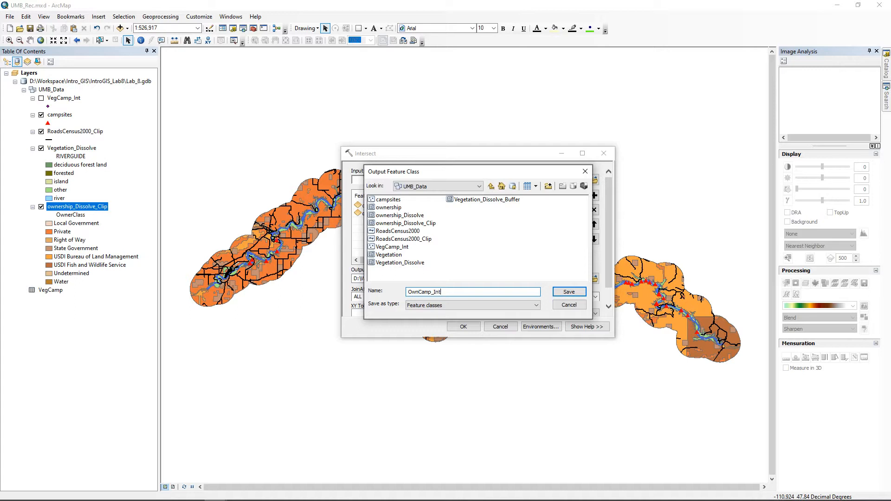
{"action": "left_click", "coordinate": [568, 292]}
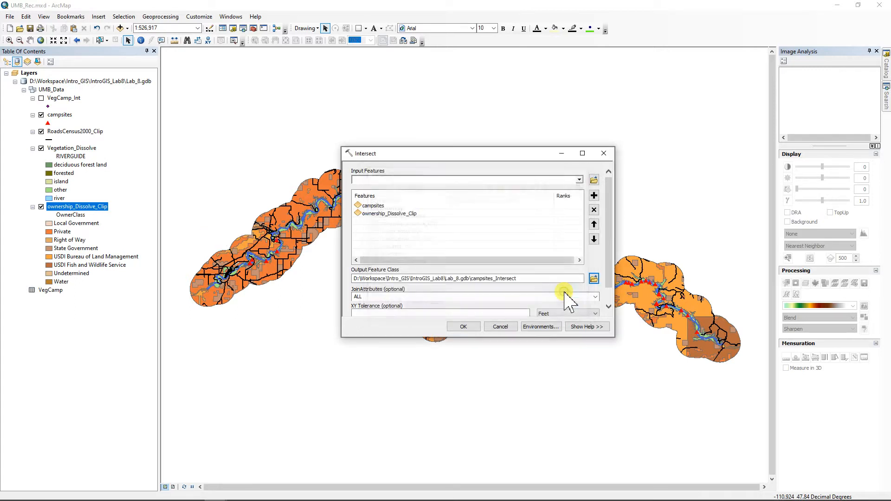
{"action": "left_click", "coordinate": [462, 326]}
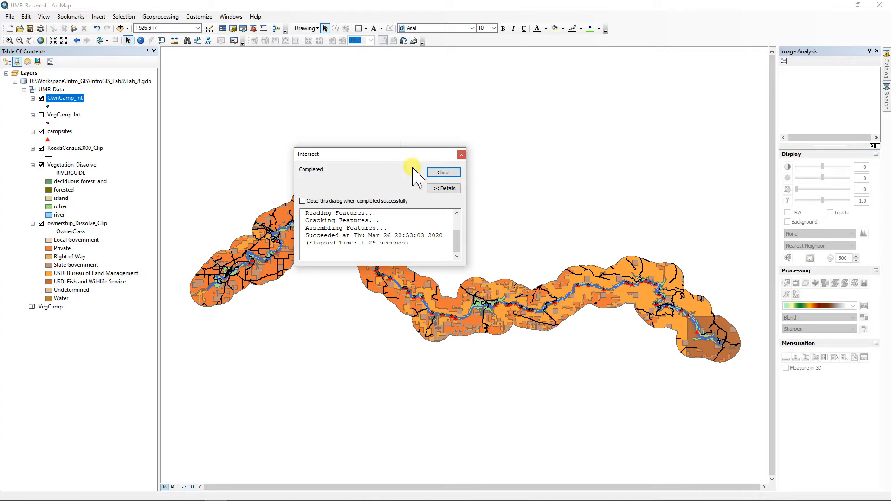
{"action": "left_click", "coordinate": [443, 173]}
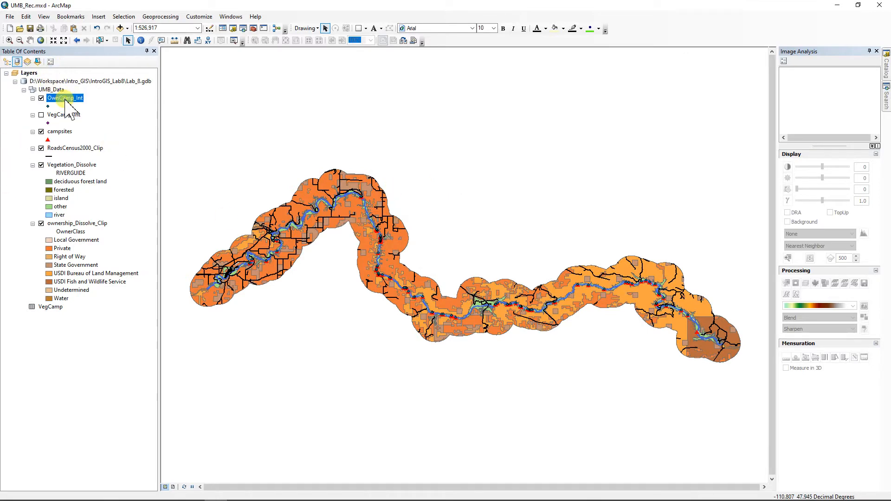
Step: Open the OwnCamp_Int attribute table and start a summary by the OwnerClass field
{"action": "key", "text": "ctrl+t"}
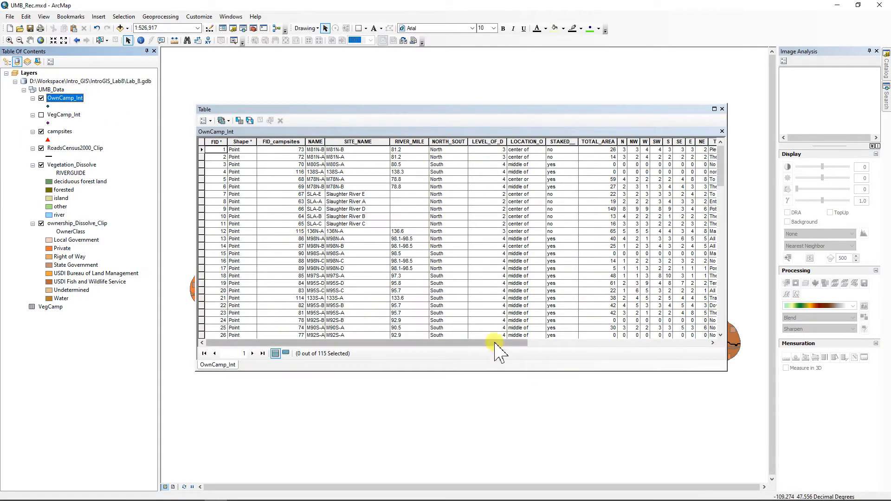
{"action": "left_click_drag", "start_coordinate": [496, 344], "coordinate": [693, 359]}
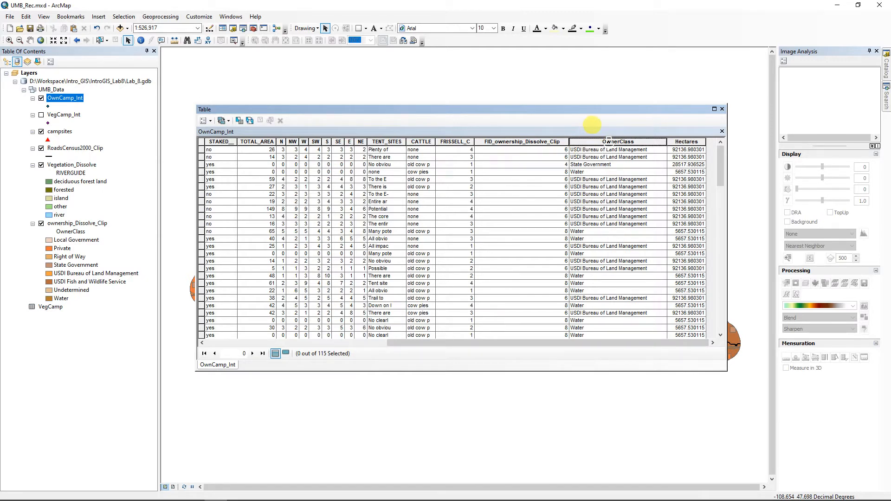
{"action": "right_click", "coordinate": [608, 142]}
{"action": "left_click", "coordinate": [637, 180]}
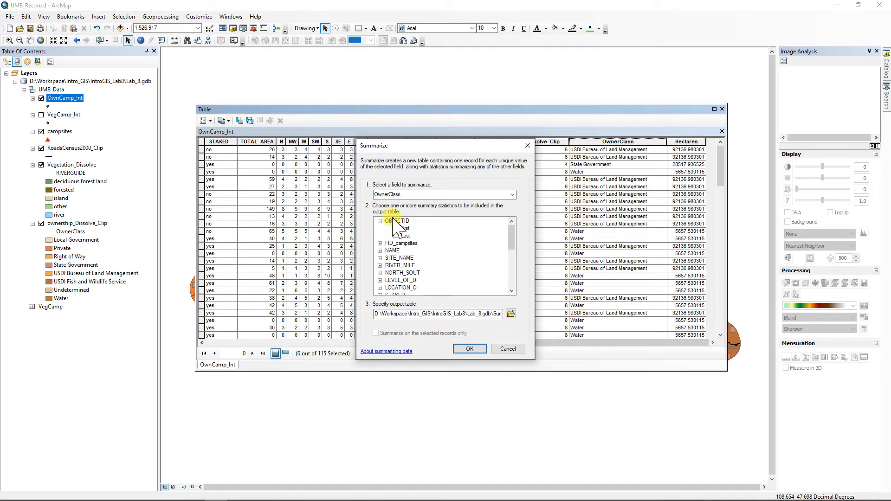
Step: Save the OwnerClass summary as Own_Camp in Lab_8 and add it to the map
{"action": "left_click", "coordinate": [510, 314]}
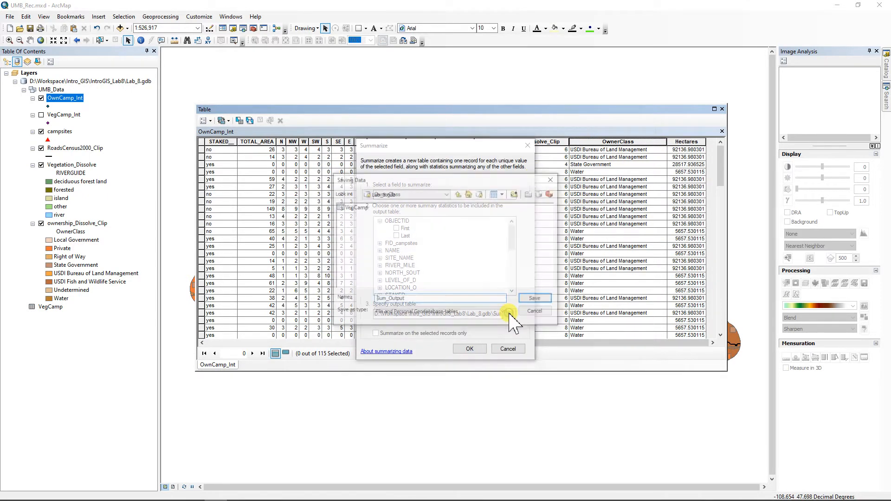
{"action": "left_click_drag", "start_coordinate": [404, 300], "coordinate": [353, 293]}
{"action": "type", "text": "Own_Camp"}
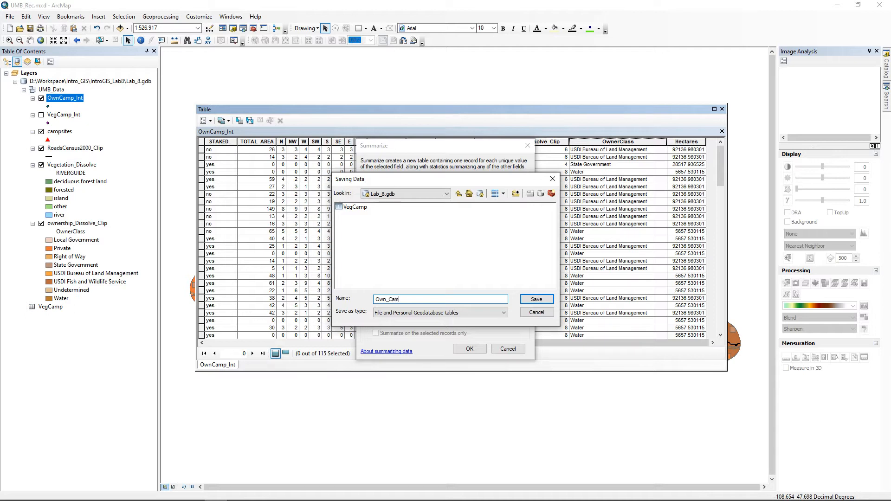
{"action": "left_click", "coordinate": [537, 299]}
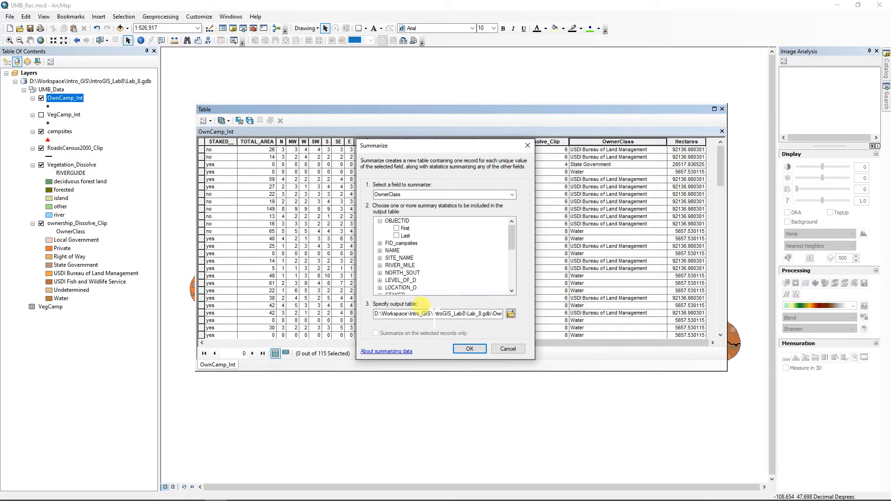
{"action": "left_click", "coordinate": [466, 349]}
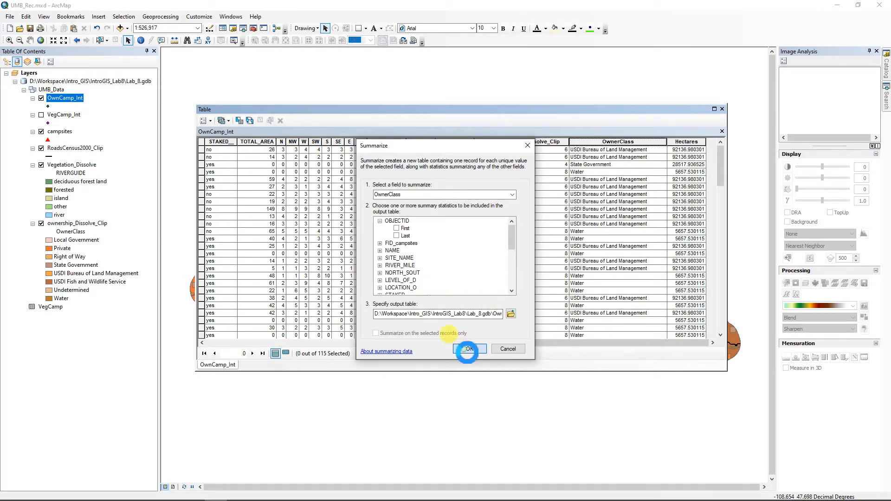
{"action": "left_click", "coordinate": [466, 289]}
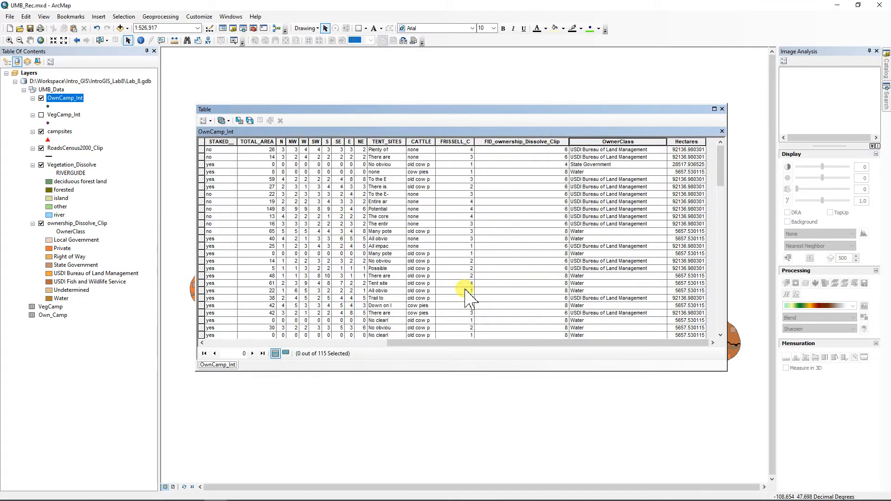
Step: Open the Own_Camp table and confirm Count_OwnerClass statistics sum to 115
{"action": "right_click", "coordinate": [53, 315]}
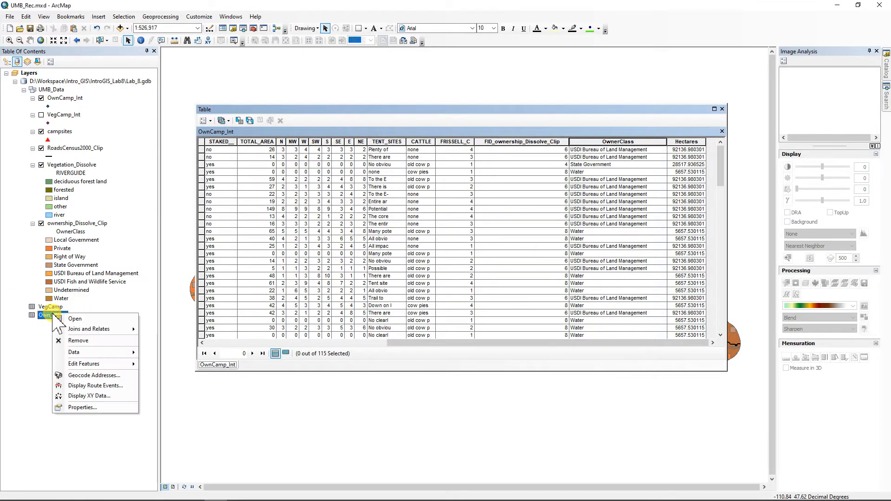
{"action": "left_click", "coordinate": [74, 319]}
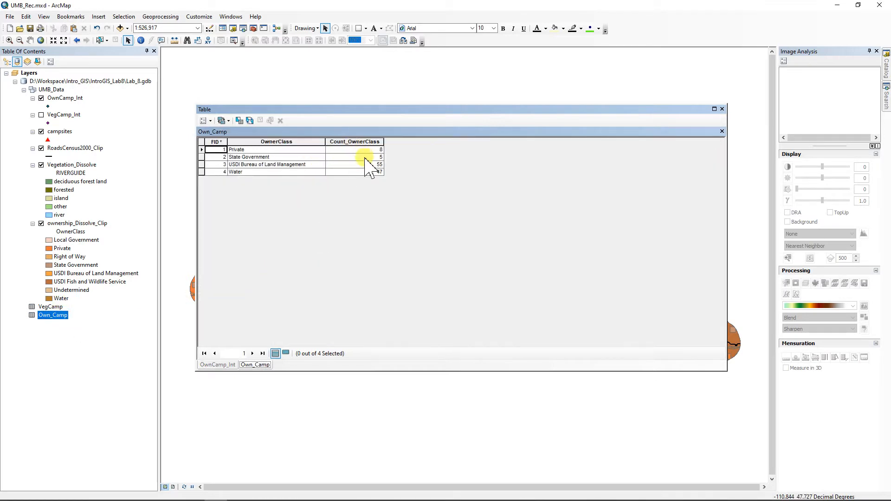
{"action": "left_click", "coordinate": [365, 141]}
{"action": "right_click", "coordinate": [366, 141]}
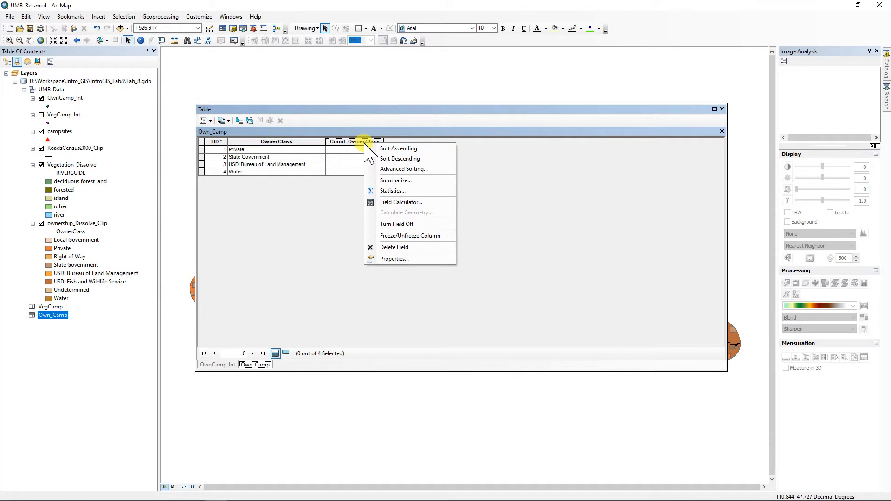
{"action": "left_click", "coordinate": [392, 191]}
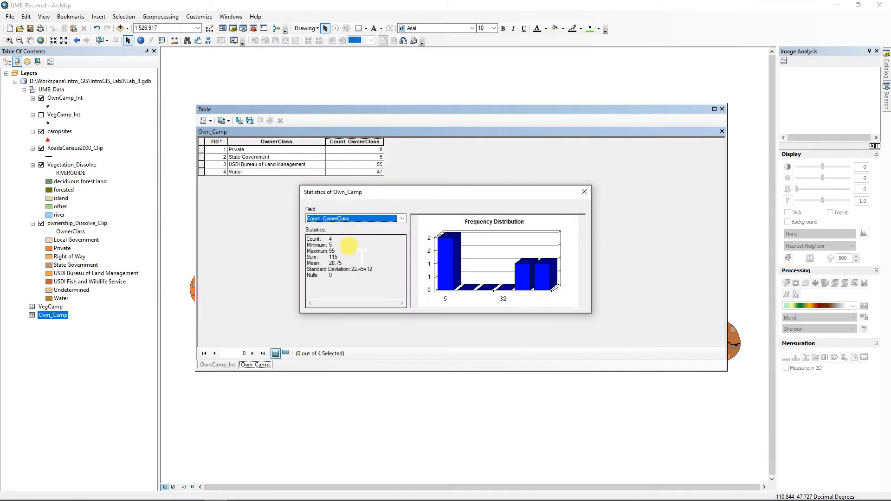
{"action": "double_click", "coordinate": [334, 257]}
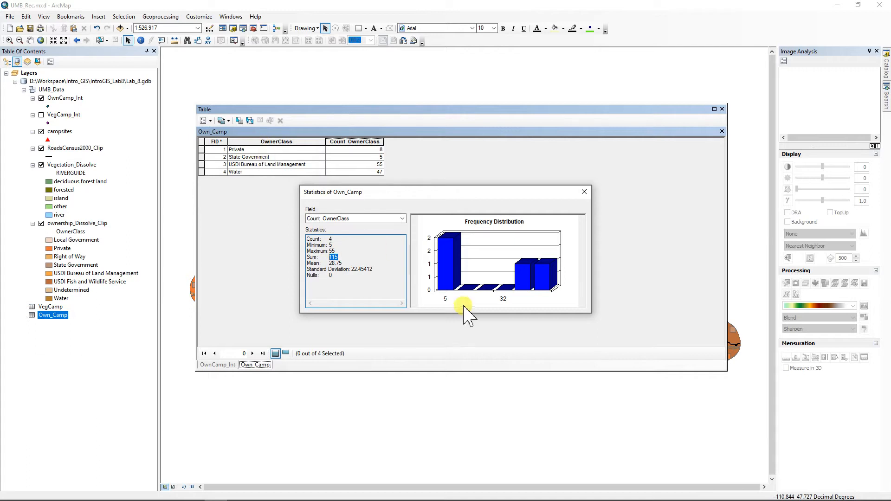
{"action": "left_click", "coordinate": [584, 193]}
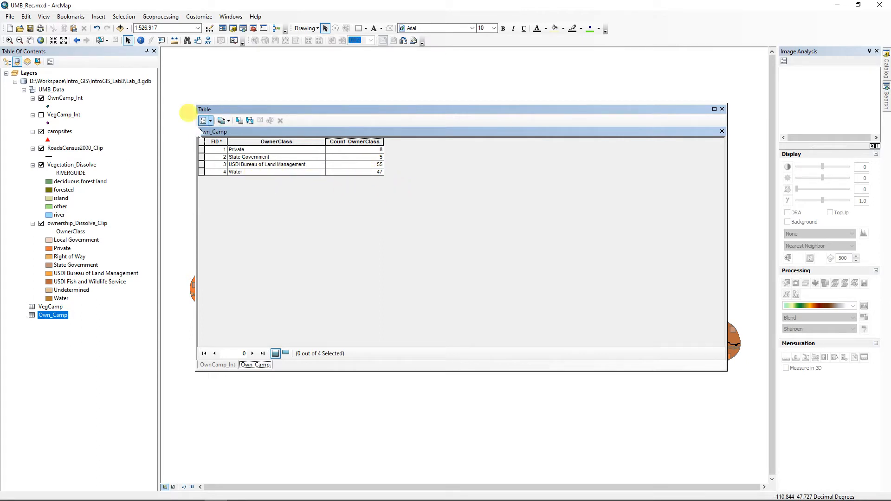
Step: Add a Float field named Percent to the Own_Camp table
{"action": "left_click", "coordinate": [207, 120]}
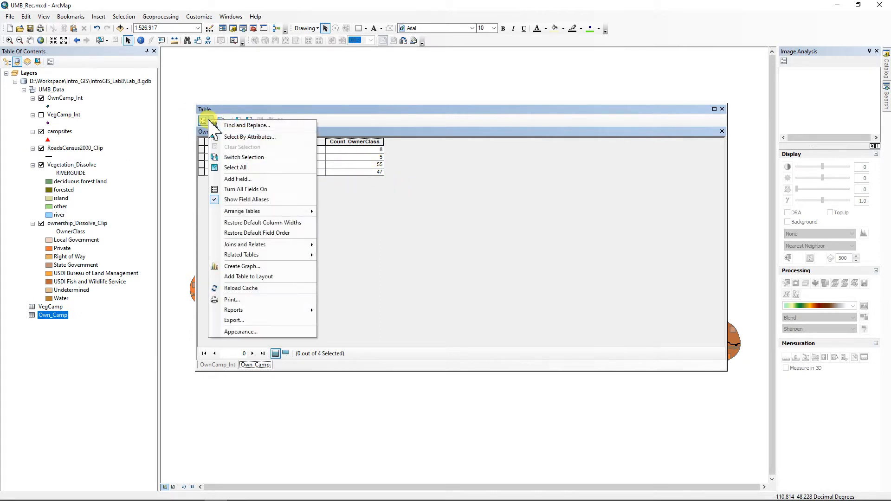
{"action": "left_click", "coordinate": [238, 179]}
{"action": "type", "text": "P"}
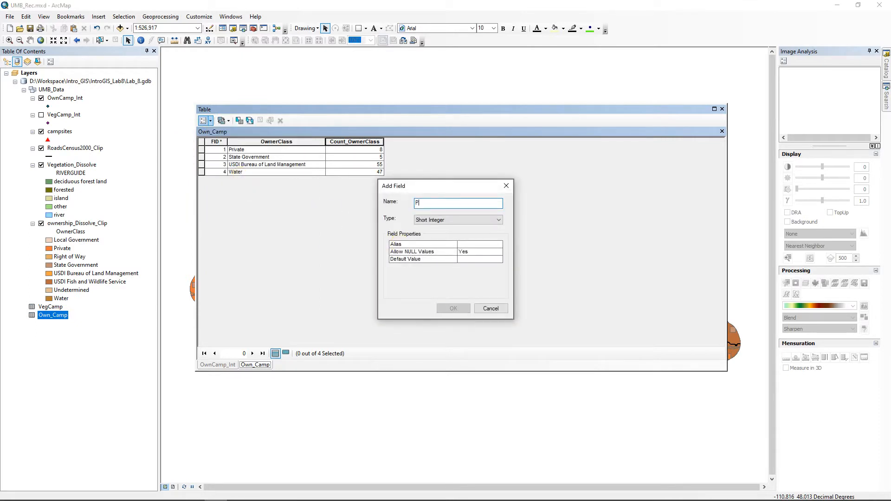
{"action": "type", "text": "ercent"}
{"action": "left_click", "coordinate": [446, 220]}
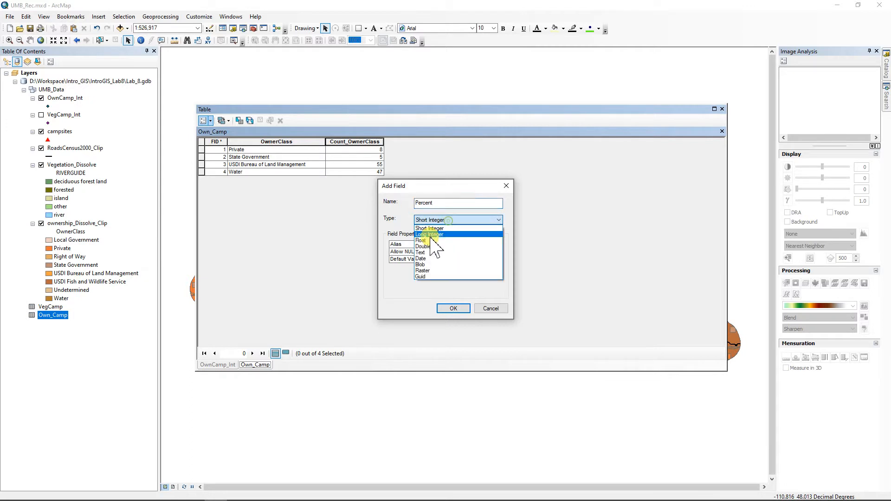
{"action": "left_click", "coordinate": [424, 246]}
{"action": "left_click", "coordinate": [453, 308]}
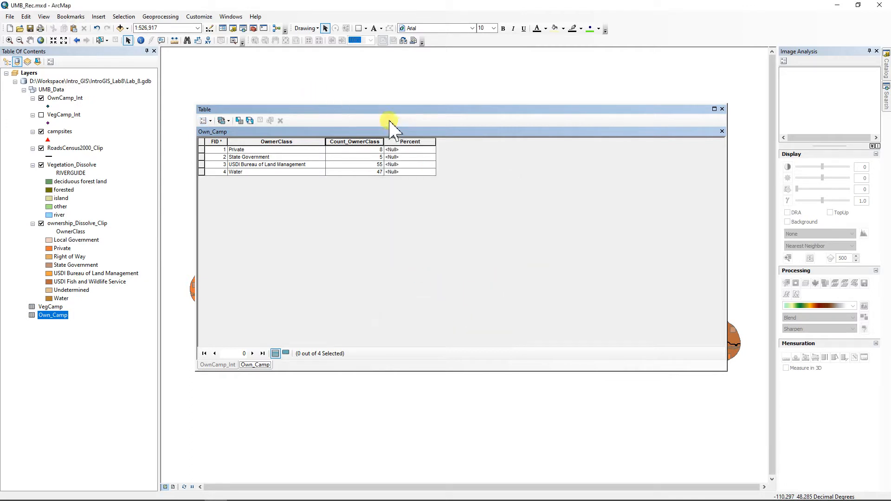
Step: Calculate Percent as [Cnt_OwnerClass] / 115 * 100
{"action": "right_click", "coordinate": [408, 142]}
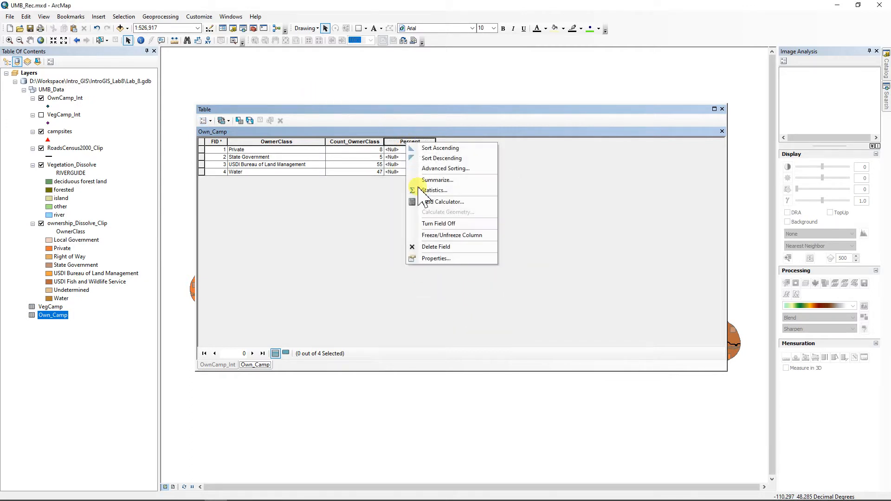
{"action": "left_click", "coordinate": [439, 201]}
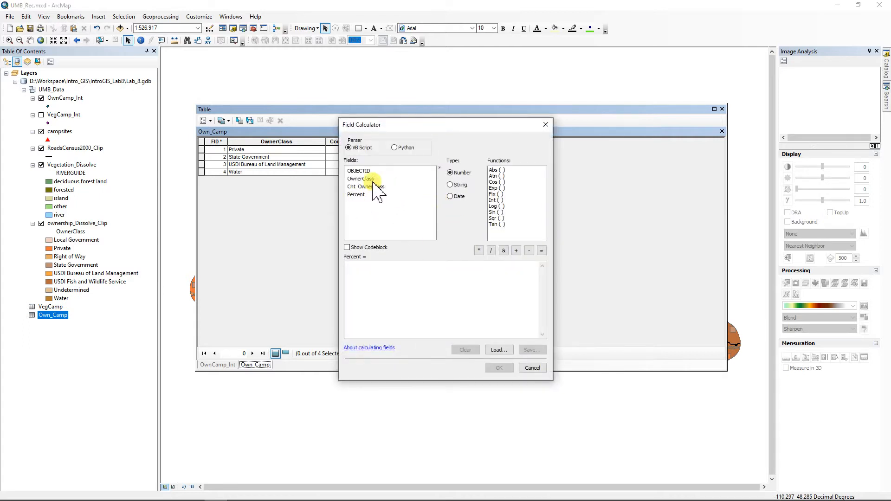
{"action": "double_click", "coordinate": [367, 187]}
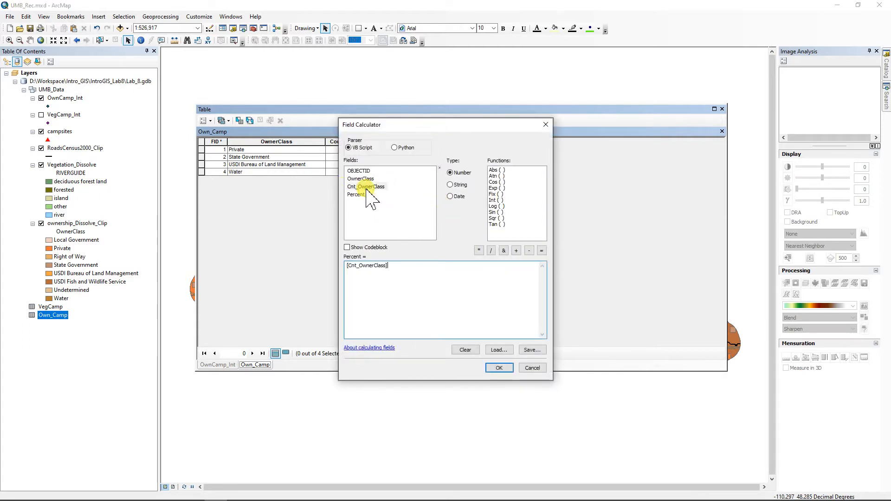
{"action": "left_click", "coordinate": [491, 251]}
{"action": "left_click", "coordinate": [499, 368]}
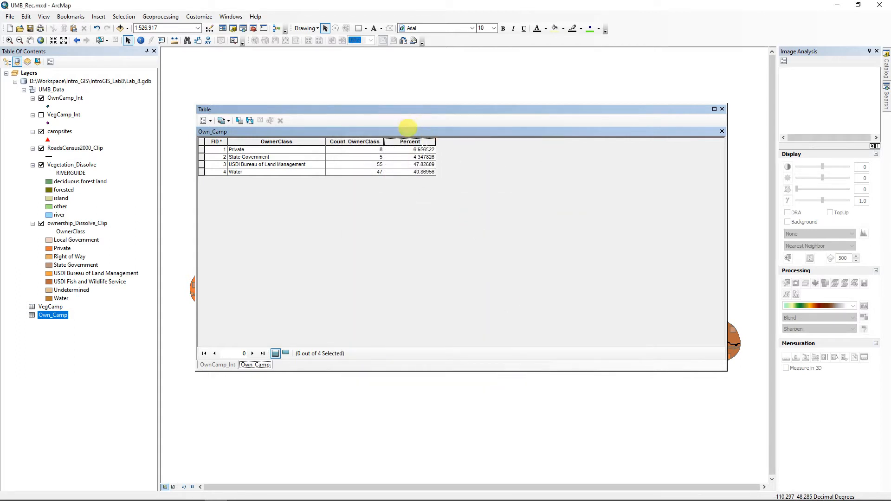
Step: Format the Percent field as Numeric with 2 decimal places
{"action": "right_click", "coordinate": [410, 142]}
{"action": "left_click", "coordinate": [457, 258]}
{"action": "left_click", "coordinate": [509, 251]}
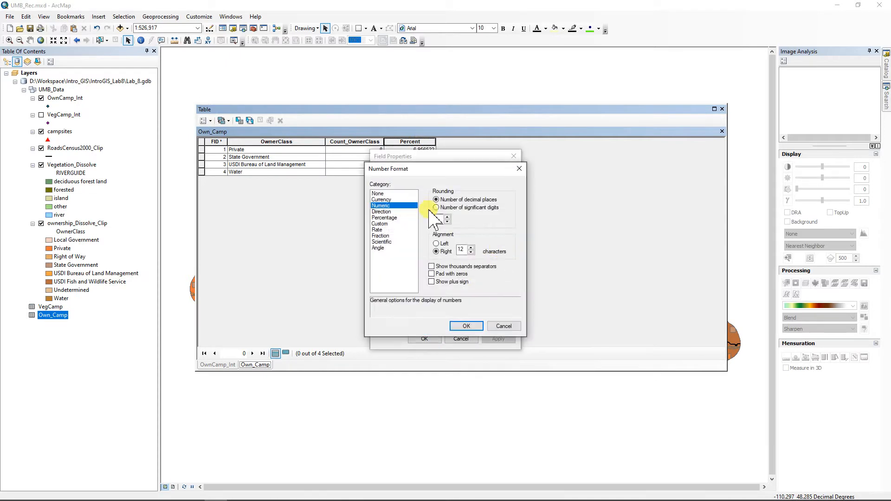
{"action": "left_click_drag", "start_coordinate": [440, 219], "coordinate": [423, 217]}
{"action": "left_click", "coordinate": [466, 326]}
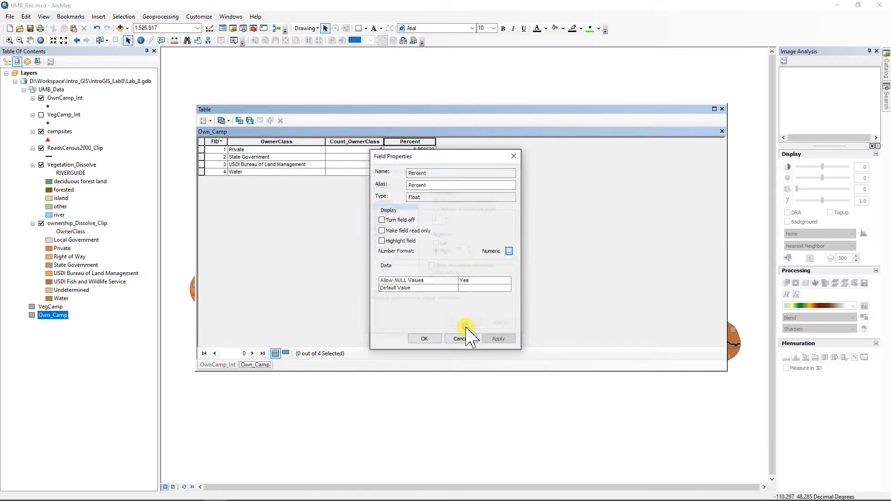
{"action": "left_click", "coordinate": [425, 339]}
{"action": "right_click", "coordinate": [413, 143]}
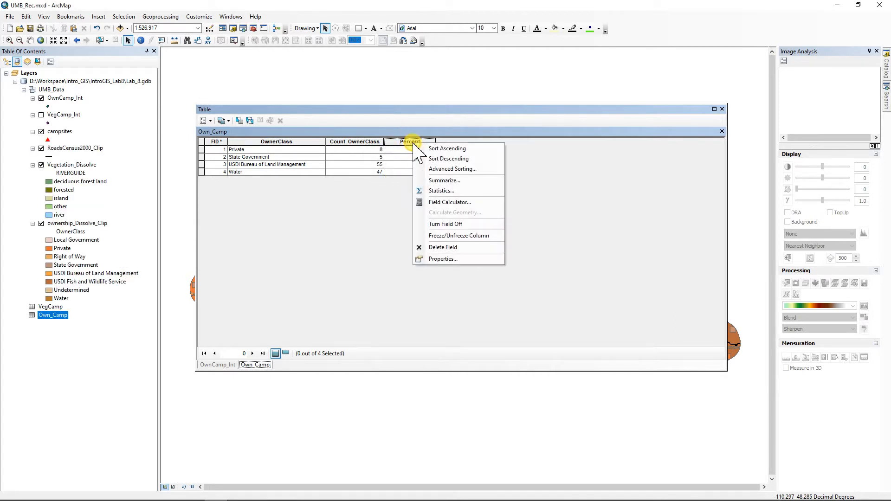
Step: Verify the Percent statistics sum to 100, then close the Own_Camp table
{"action": "left_click", "coordinate": [441, 191]}
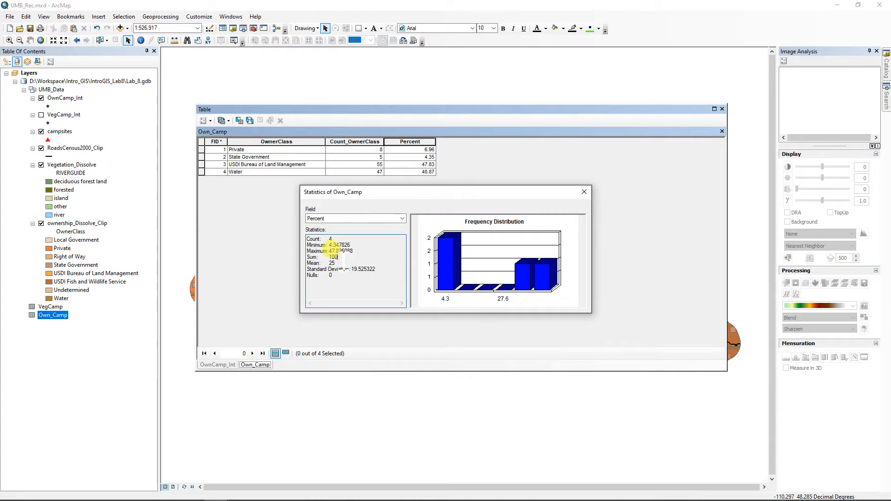
{"action": "double_click", "coordinate": [334, 257]}
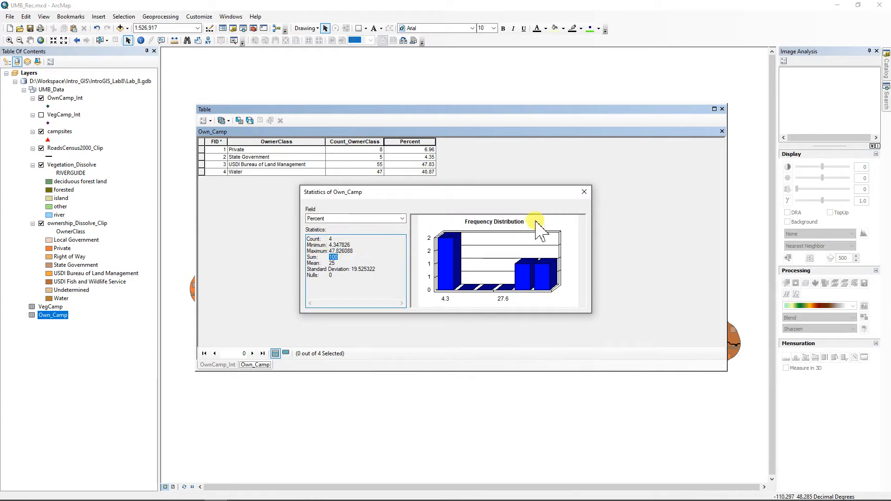
{"action": "left_click", "coordinate": [585, 192]}
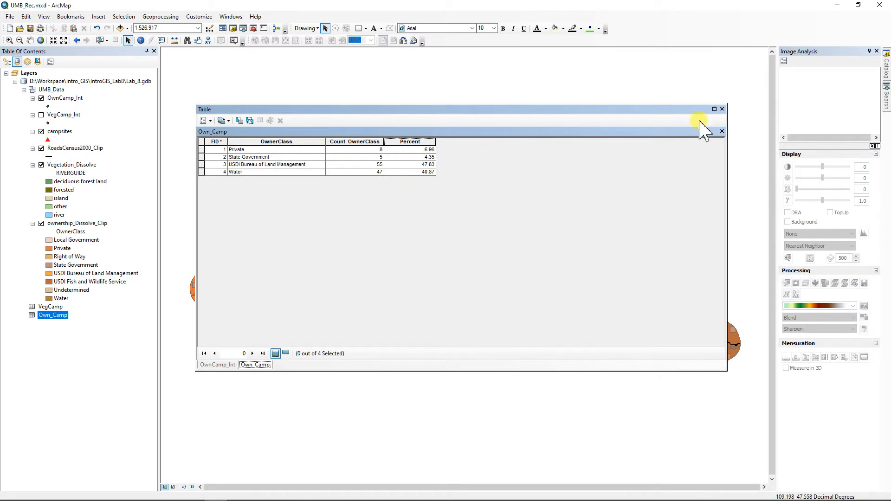
{"action": "left_click", "coordinate": [722, 109]}
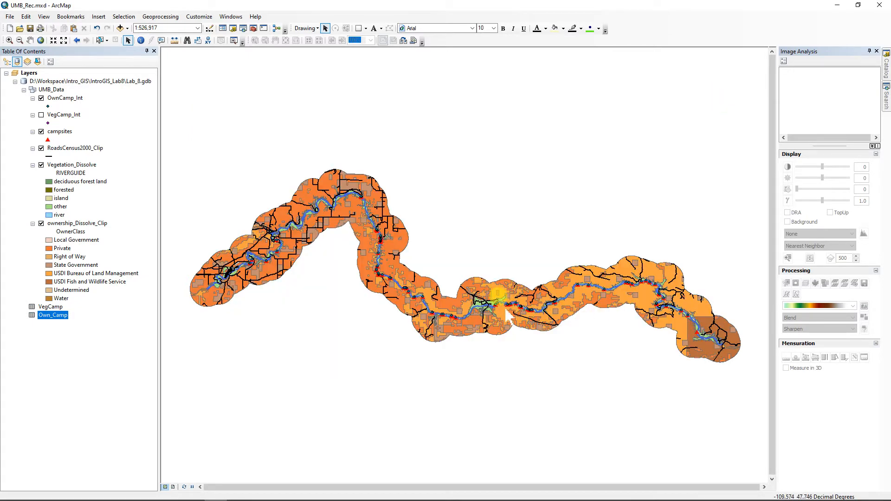
Step: Turn off the OwnCamp_Int layer and save the UMB_Rec map document
{"action": "scroll", "coordinate": [494, 304], "scroll_direction": "down", "scroll_amount": 2}
{"action": "scroll", "coordinate": [497, 304], "scroll_direction": "up", "scroll_amount": 5}
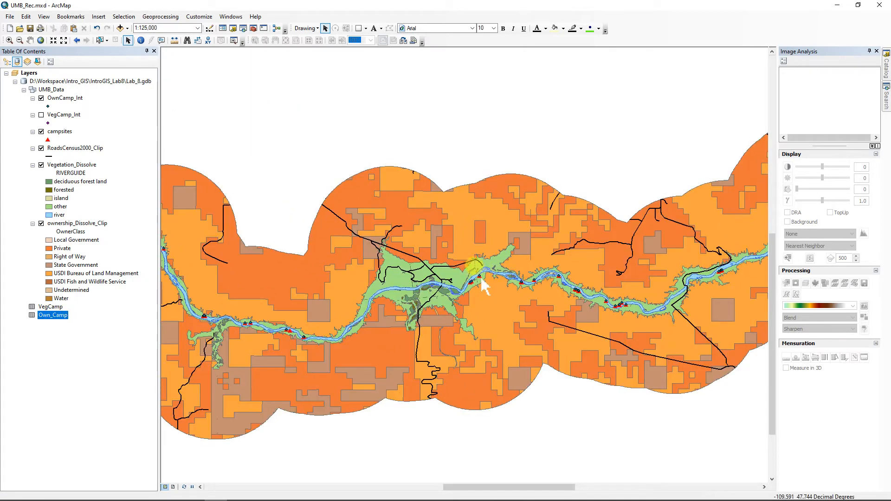
{"action": "left_click", "coordinate": [41, 98]}
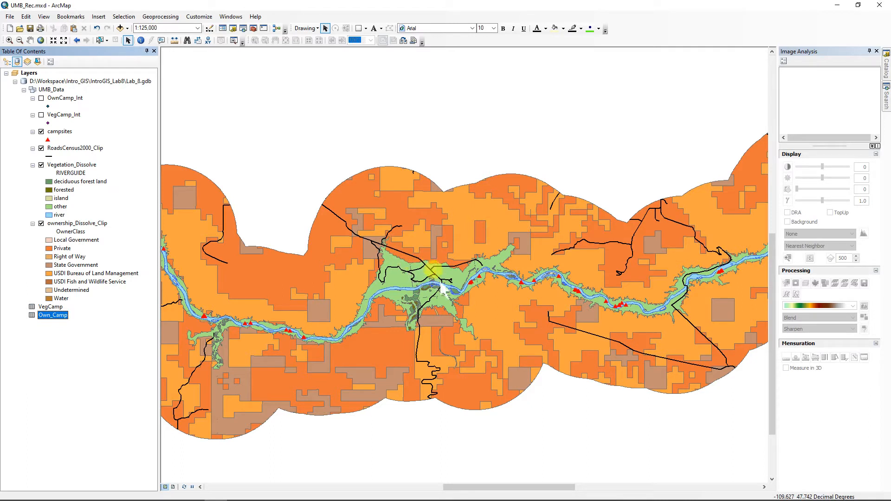
{"action": "left_click", "coordinate": [30, 28]}
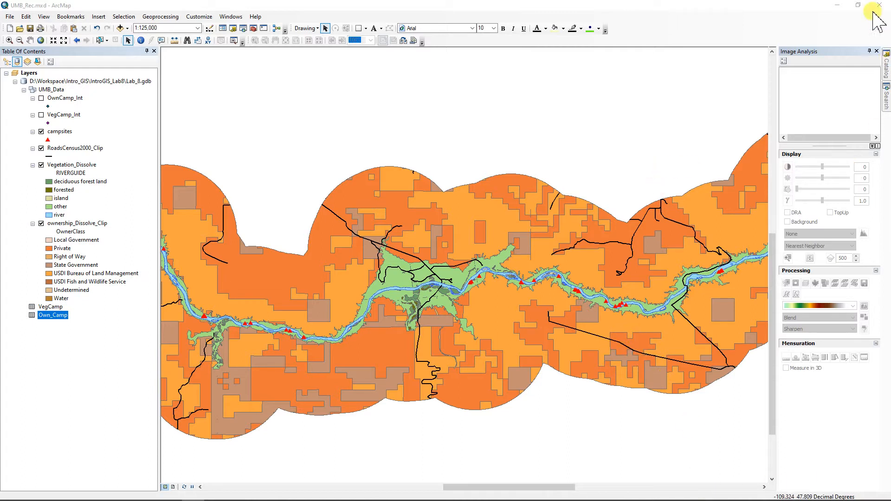
Step: Set up Multiple Ring Buffer on RoadsCensus2000_Clip with output UMB_Data\Rds_Buffer
{"action": "left_click", "coordinate": [885, 100]}
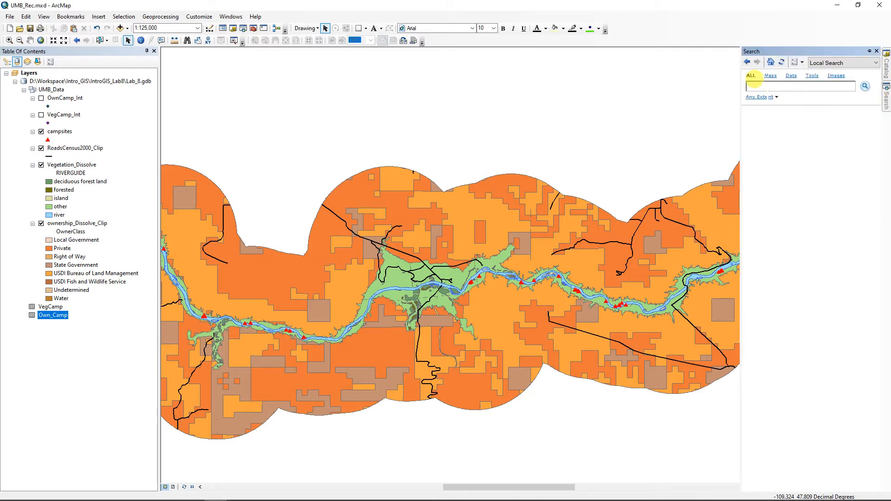
{"action": "type", "text": "Buffer"}
{"action": "key", "text": "Return"}
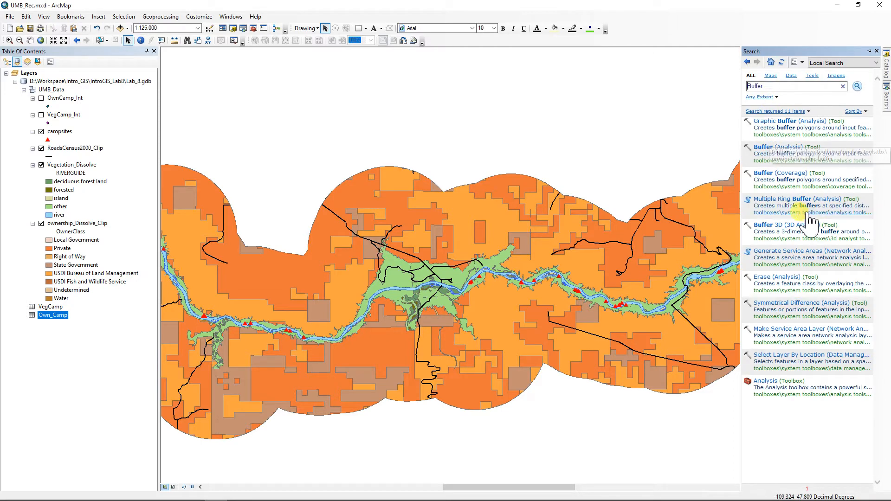
{"action": "left_click", "coordinate": [787, 206]}
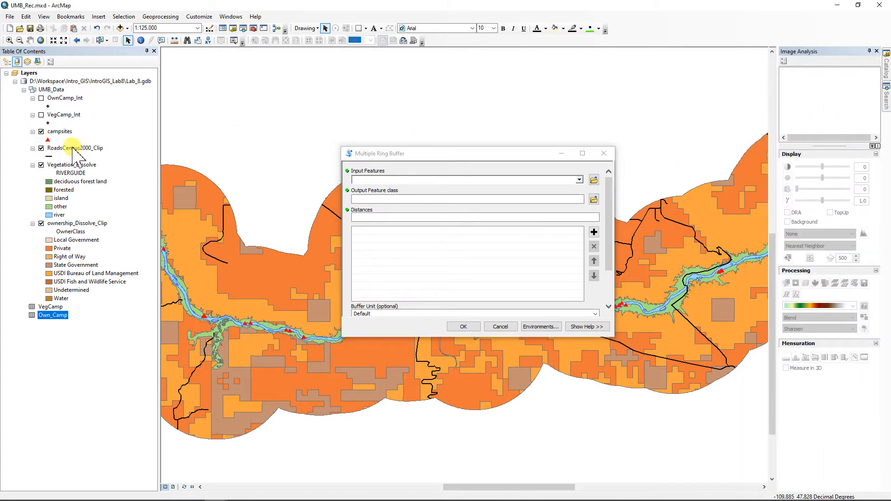
{"action": "left_click_drag", "start_coordinate": [63, 148], "coordinate": [376, 173]}
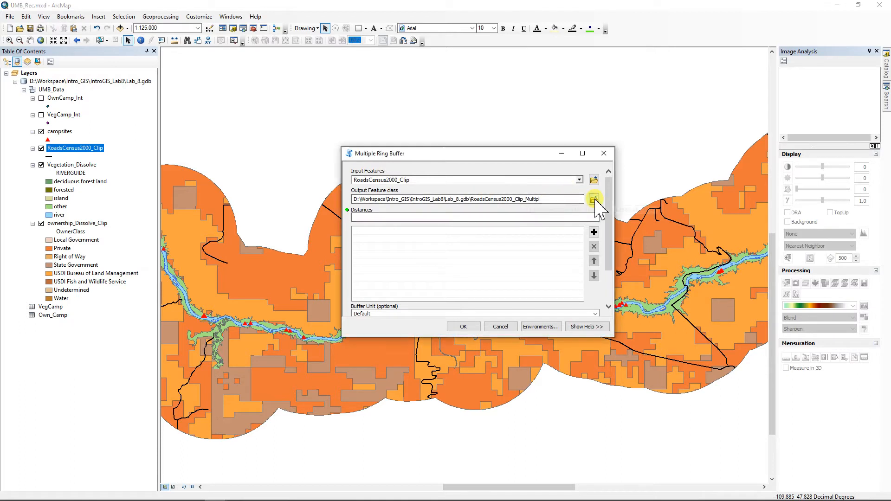
{"action": "left_click", "coordinate": [594, 199]}
{"action": "left_click", "coordinate": [390, 202]}
{"action": "double_click", "coordinate": [390, 203]}
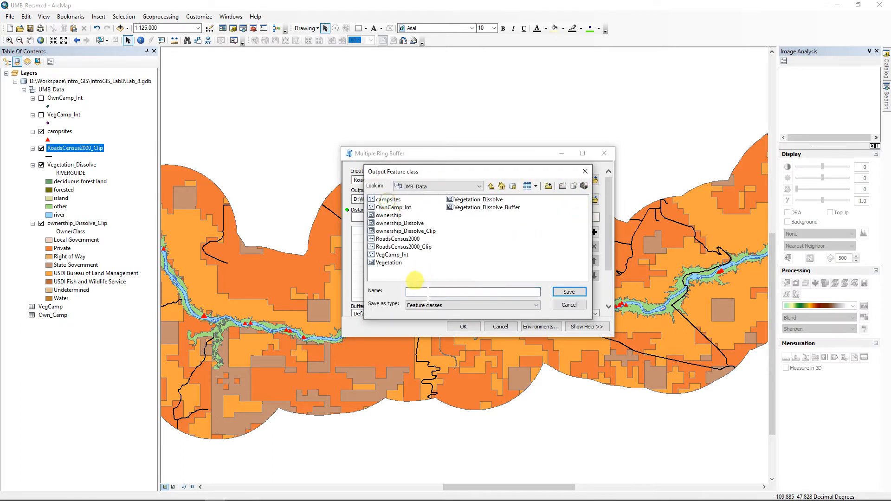
{"action": "type", "text": "Rds"}
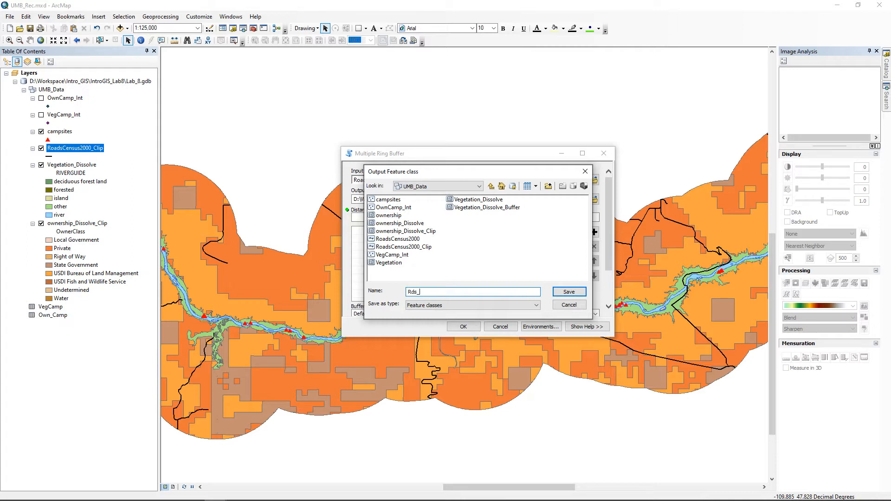
{"action": "type", "text": "_Buffer"}
{"action": "left_click", "coordinate": [569, 292]}
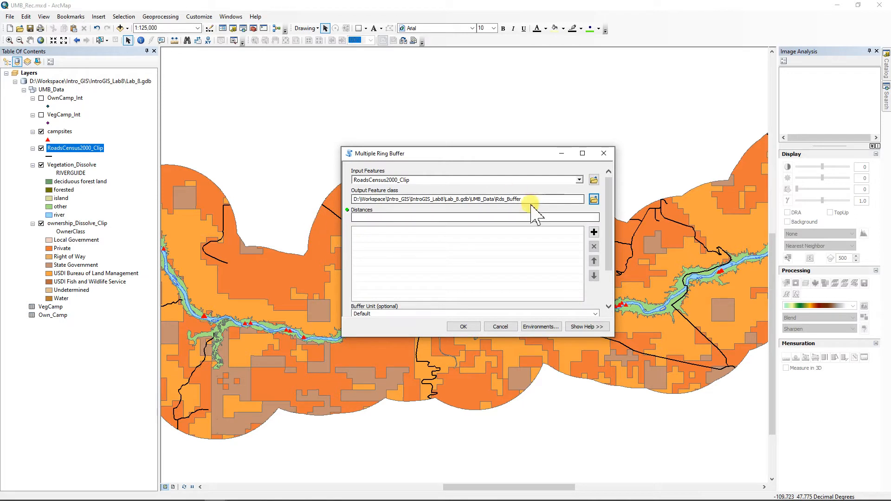
Step: Add buffer distances 100 and 500 in Meters and run the buffer
{"action": "left_click", "coordinate": [566, 216]}
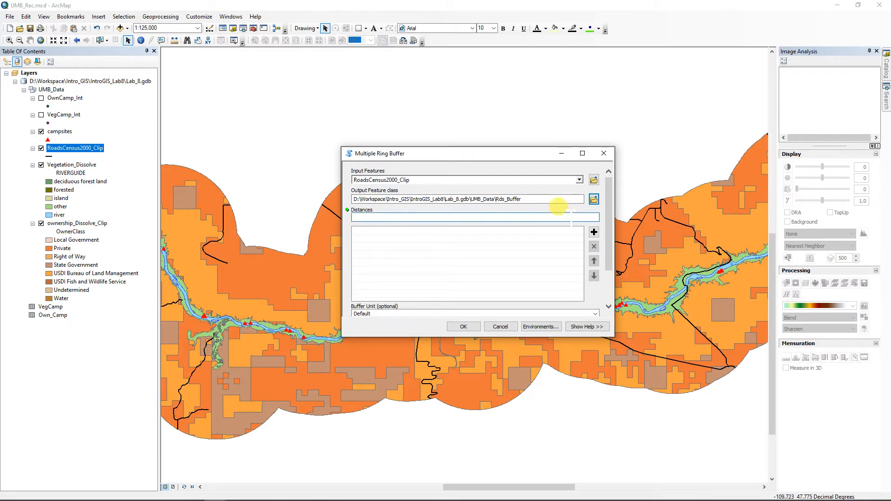
{"action": "type", "text": "100"}
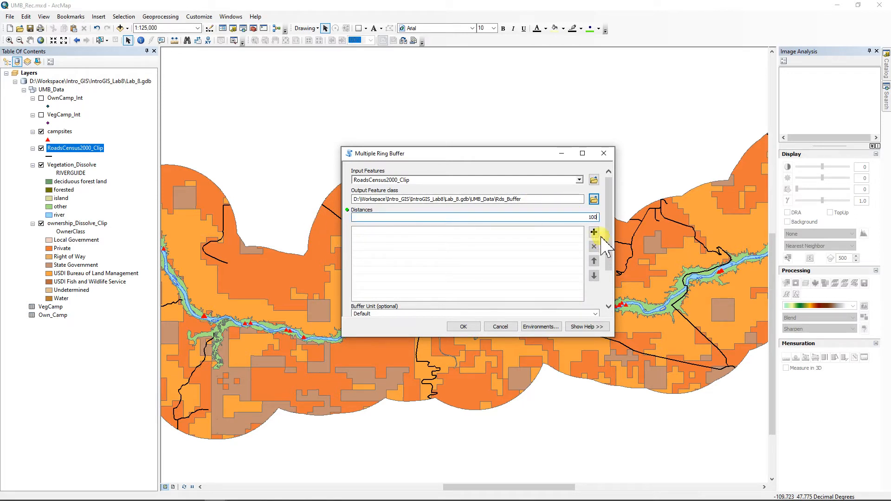
{"action": "left_click", "coordinate": [594, 232]}
{"action": "left_click", "coordinate": [569, 218]}
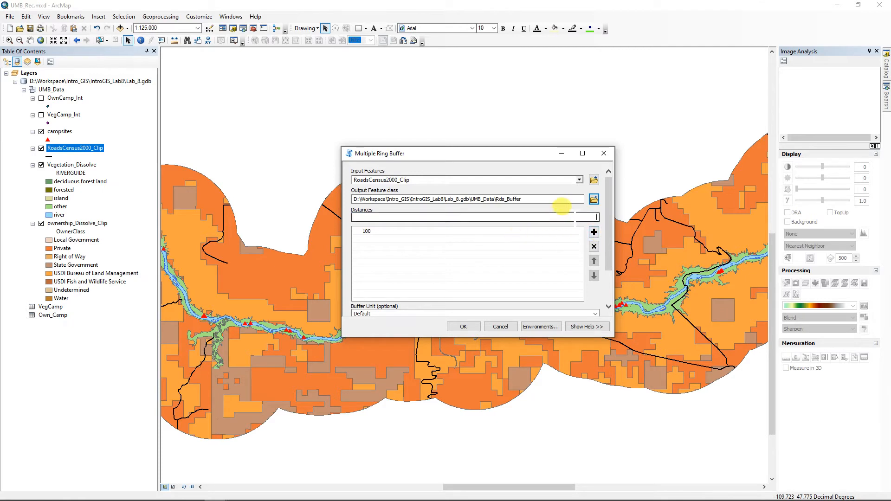
{"action": "type", "text": "500"}
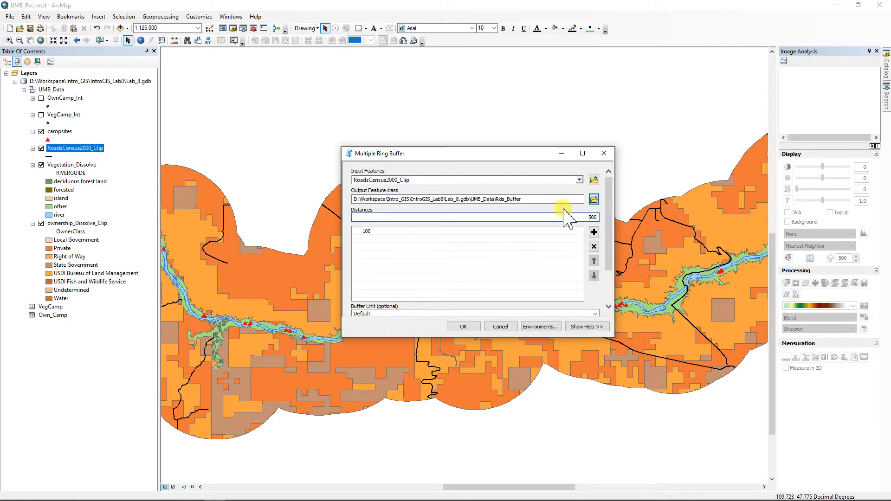
{"action": "left_click", "coordinate": [594, 232]}
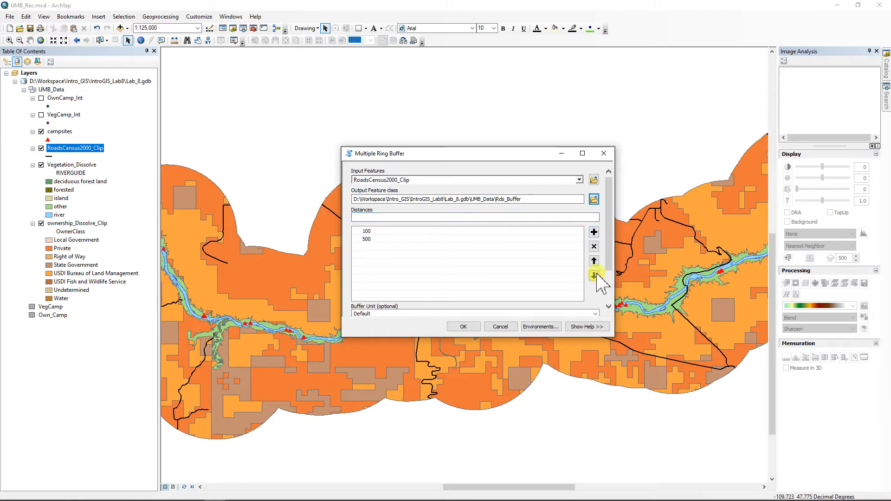
{"action": "left_click_drag", "start_coordinate": [609, 269], "coordinate": [612, 274]}
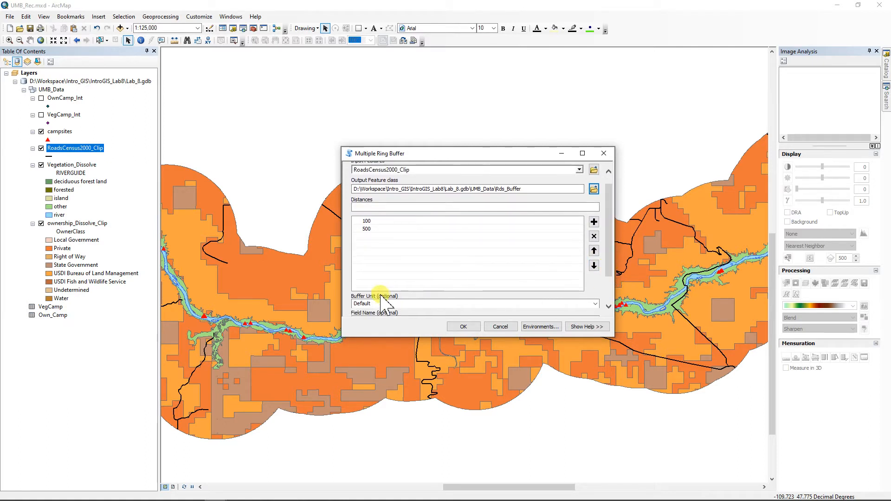
{"action": "left_click", "coordinate": [595, 304]}
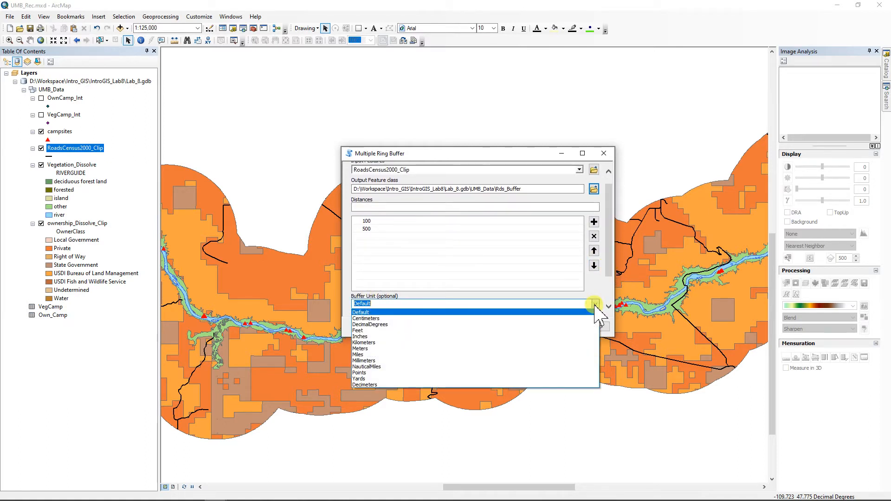
{"action": "left_click", "coordinate": [364, 348]}
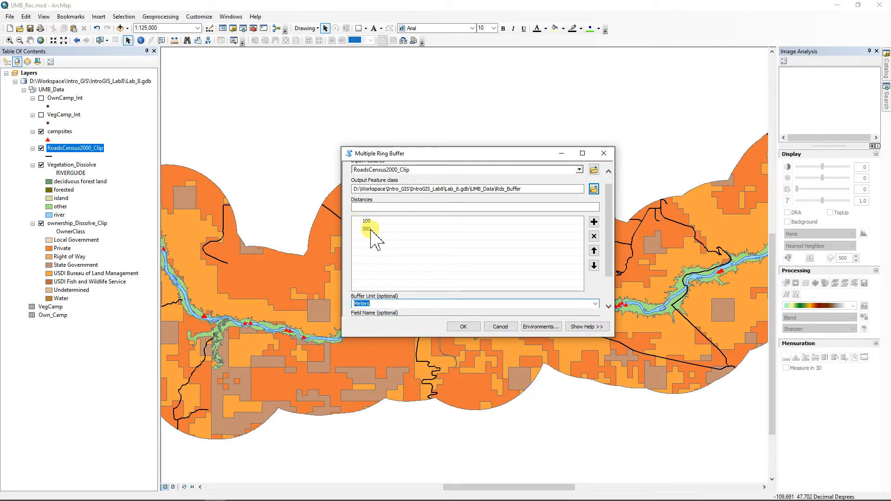
{"action": "left_click", "coordinate": [469, 328]}
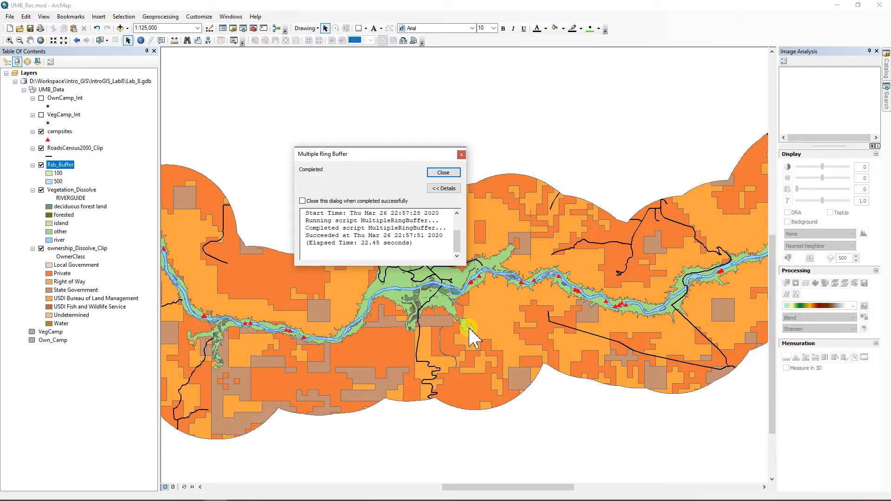
Step: Close the buffer completion report and zoom to inspect the 100 and 500 meter road rings
{"action": "left_click", "coordinate": [443, 172]}
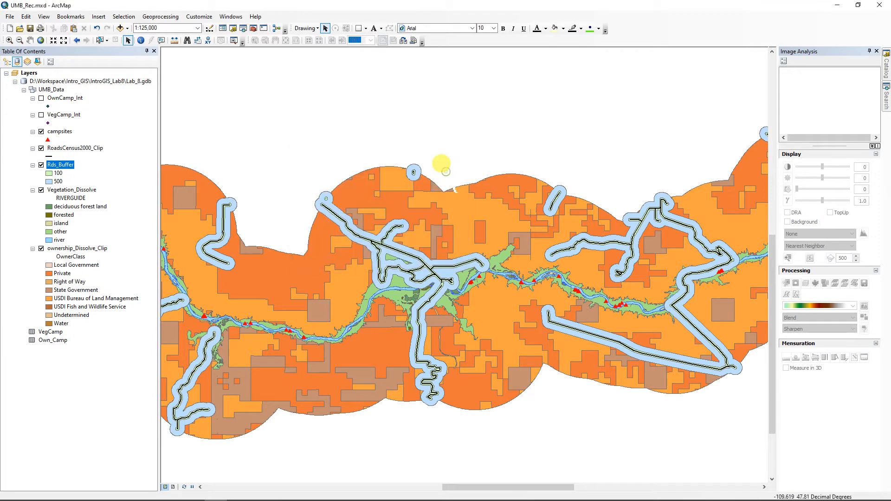
{"action": "scroll", "coordinate": [412, 278], "scroll_direction": "down", "scroll_amount": 2}
{"action": "scroll", "coordinate": [412, 277], "scroll_direction": "up", "scroll_amount": 4}
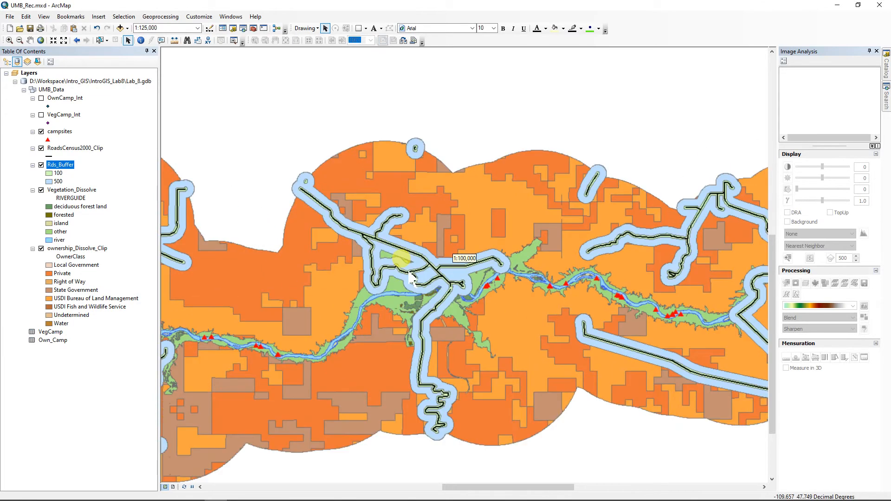
{"action": "scroll", "coordinate": [411, 278], "scroll_direction": "up", "scroll_amount": 6}
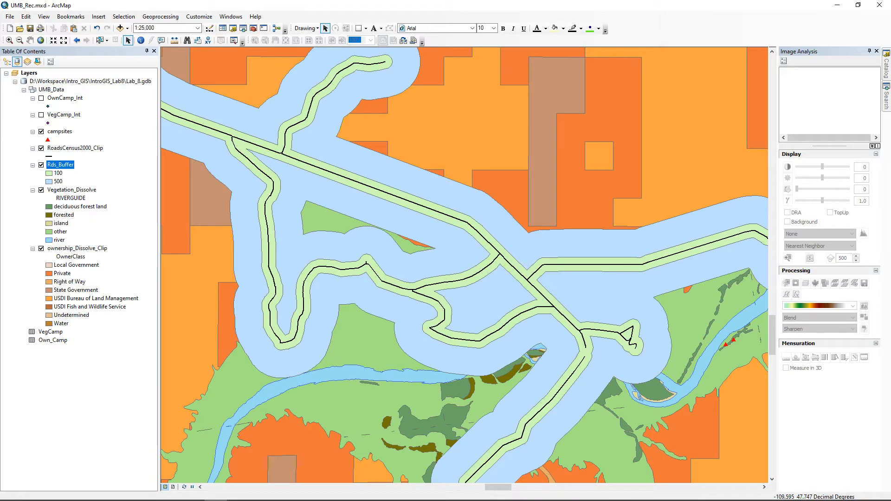
{"action": "scroll", "coordinate": [496, 315], "scroll_direction": "up", "scroll_amount": 2}
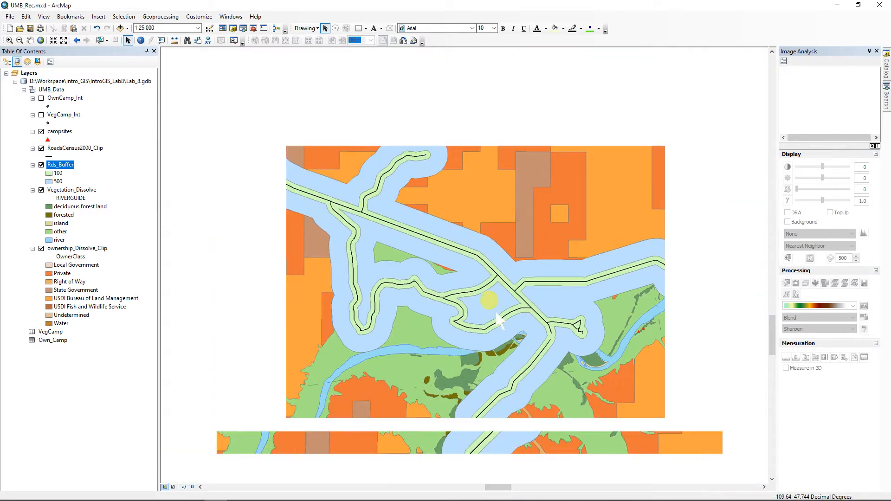
{"action": "scroll", "coordinate": [498, 319], "scroll_direction": "up", "scroll_amount": 2}
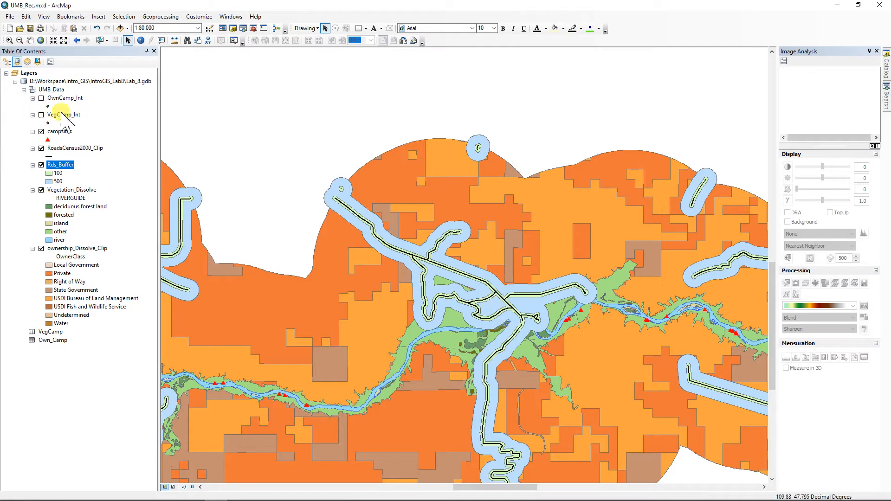
Step: Load campsites and Rds_Buffer as inputs to the Intersect tool
{"action": "left_click", "coordinate": [160, 17]}
{"action": "left_click", "coordinate": [165, 47]}
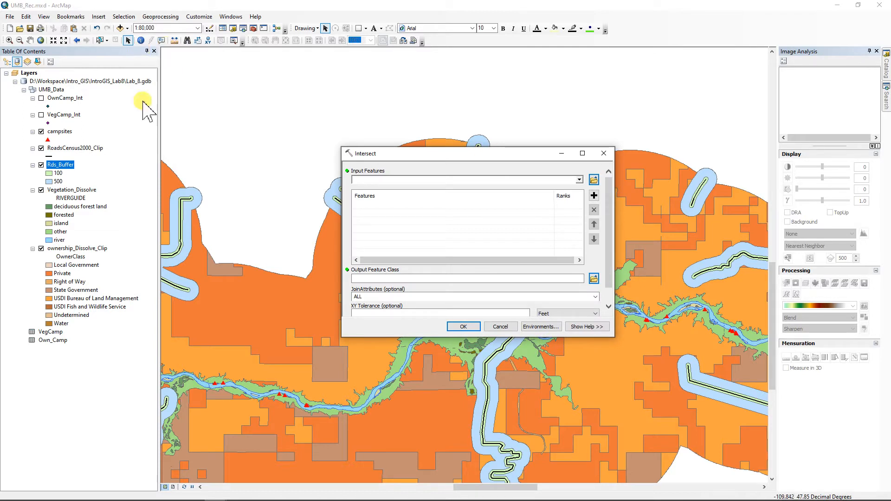
{"action": "left_click", "coordinate": [60, 131]}
{"action": "left_click_drag", "start_coordinate": [60, 131], "coordinate": [372, 179]}
{"action": "left_click_drag", "start_coordinate": [59, 166], "coordinate": [396, 218]}
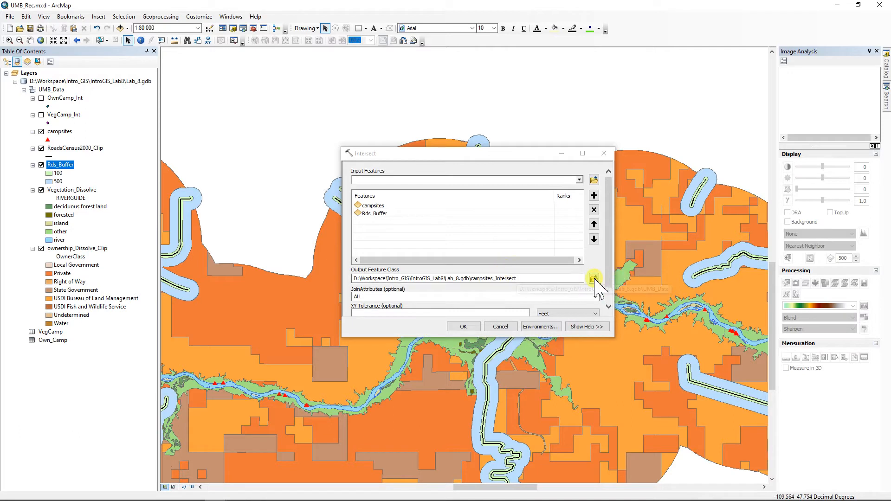
Step: Save the intersect output as UMB_Data\RdsBuff_Int, run it, and select the new layer
{"action": "left_click", "coordinate": [595, 279]}
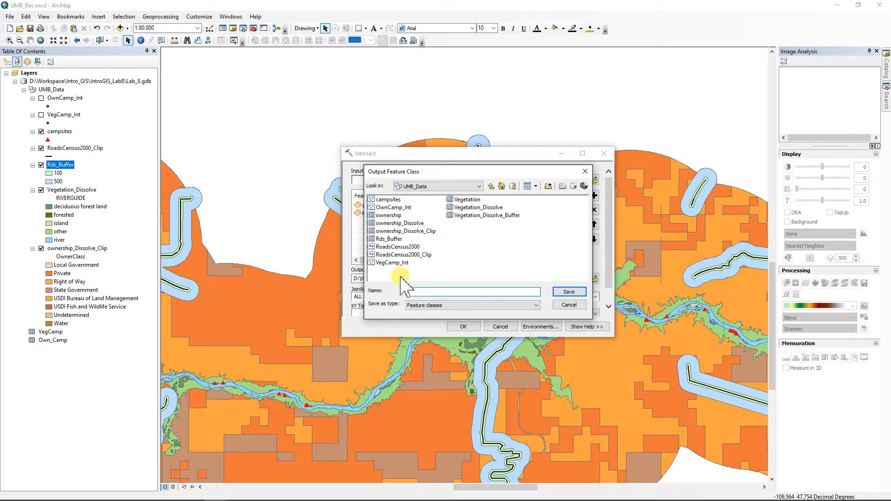
{"action": "type", "text": "RdsBuff_Int"}
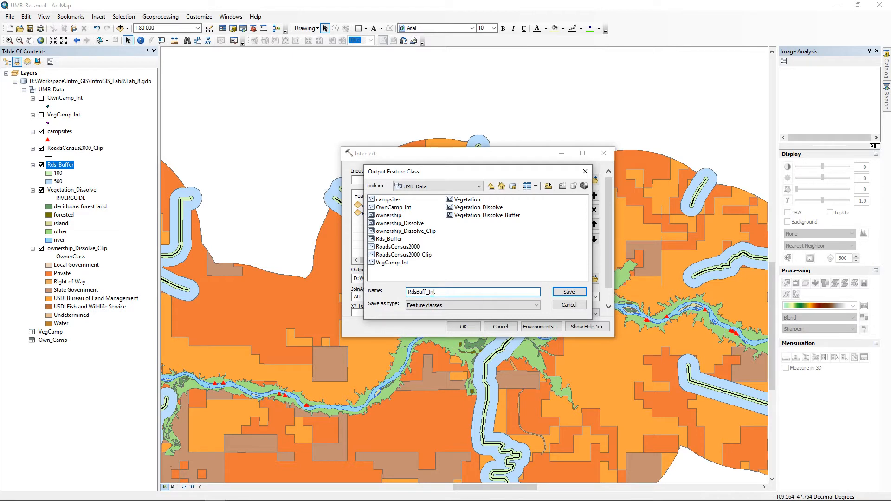
{"action": "left_click", "coordinate": [569, 292]}
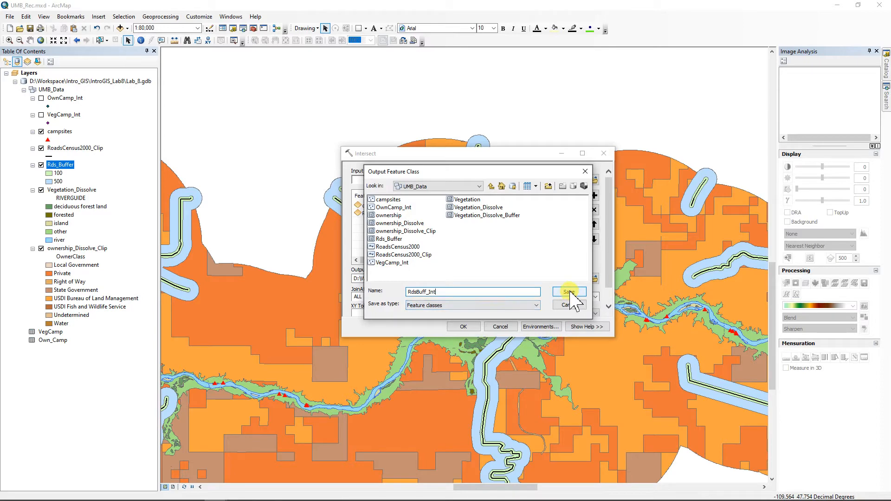
{"action": "left_click", "coordinate": [464, 326]}
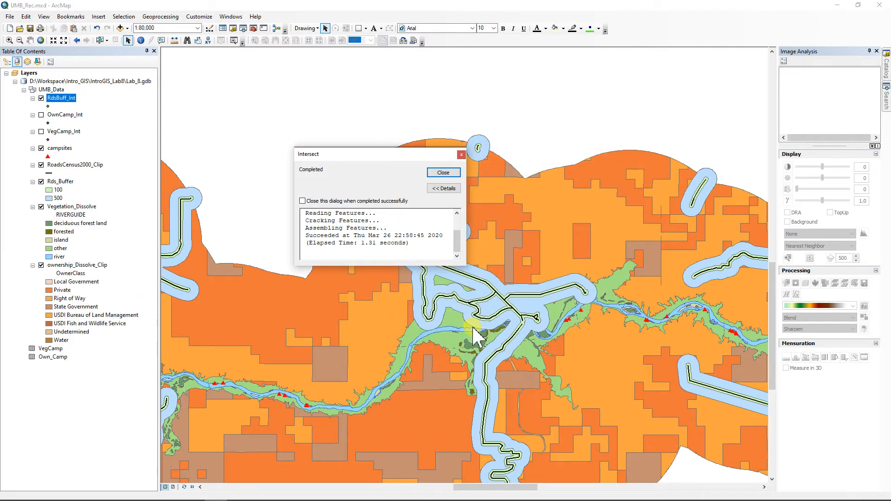
{"action": "left_click", "coordinate": [441, 173]}
{"action": "left_click", "coordinate": [62, 98]}
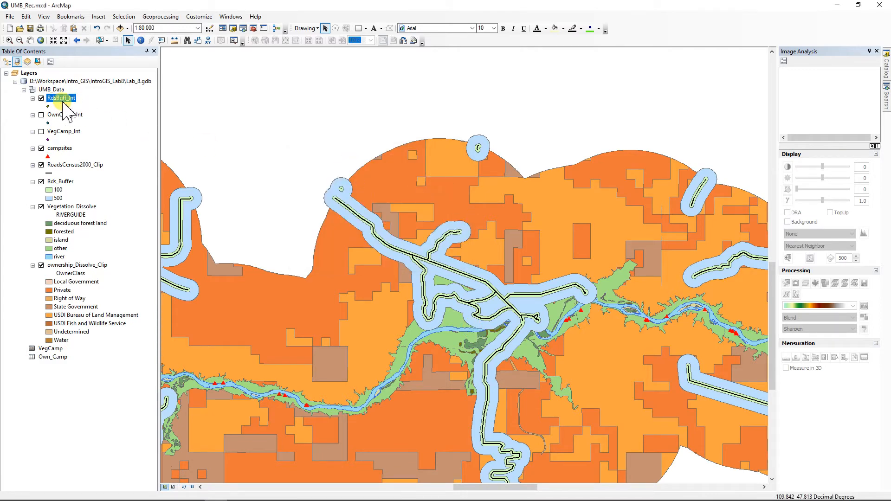
Step: Open the RdsBuff_Int attribute table and scroll right to the distance column
{"action": "double_click", "coordinate": [61, 98], "text": "ctrl"}
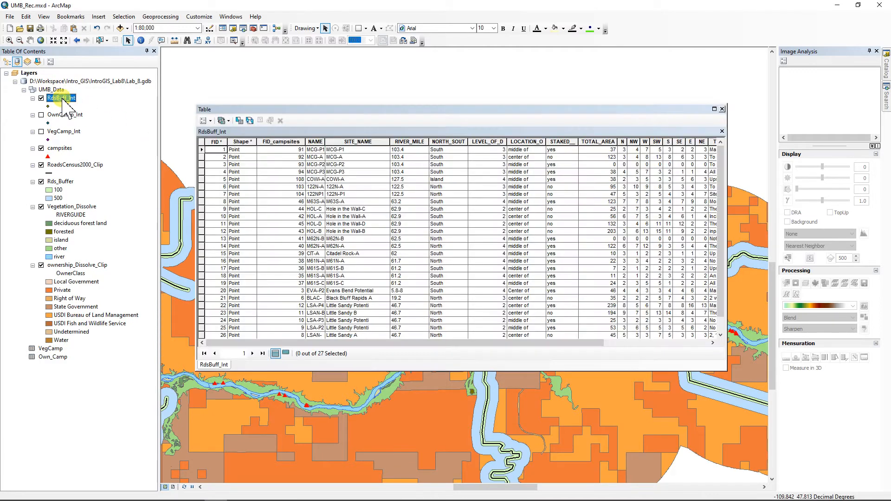
{"action": "left_click", "coordinate": [436, 343]}
{"action": "left_click_drag", "start_coordinate": [436, 344], "coordinate": [562, 358]}
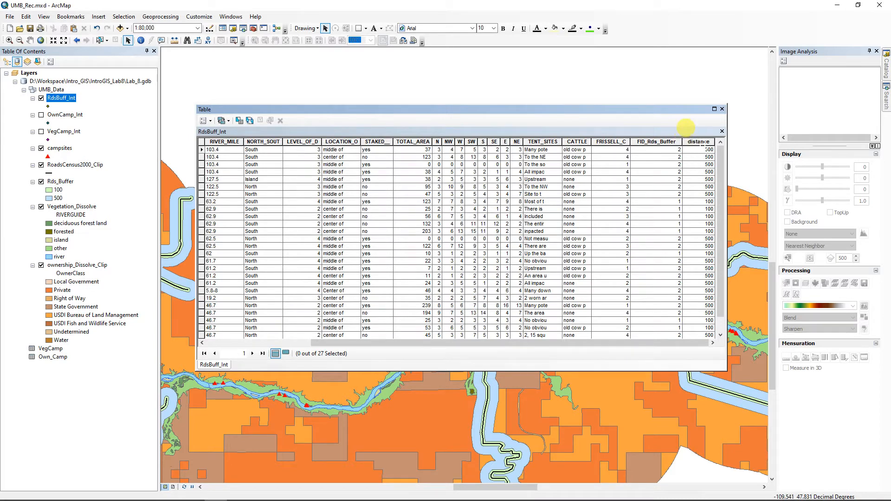
Step: Summarize RdsBuff_Int by distance into an Rds_Buff_Camp table and add it to the map
{"action": "right_click", "coordinate": [701, 142]}
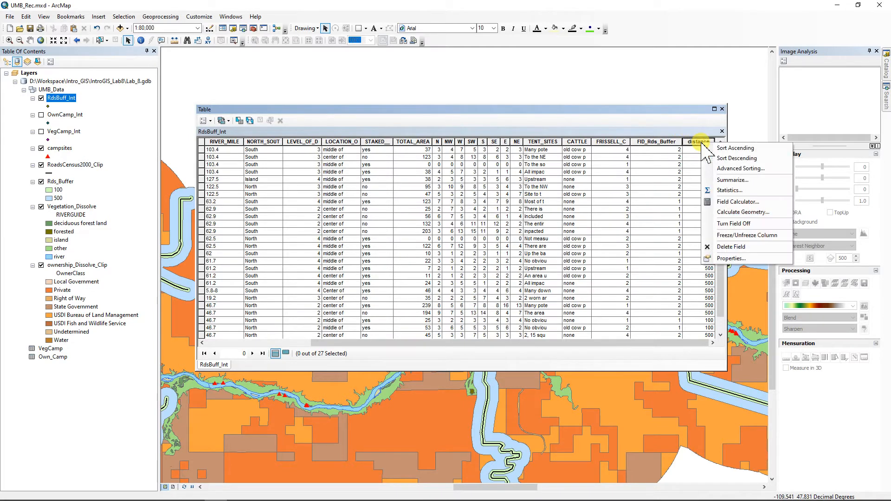
{"action": "left_click", "coordinate": [732, 180]}
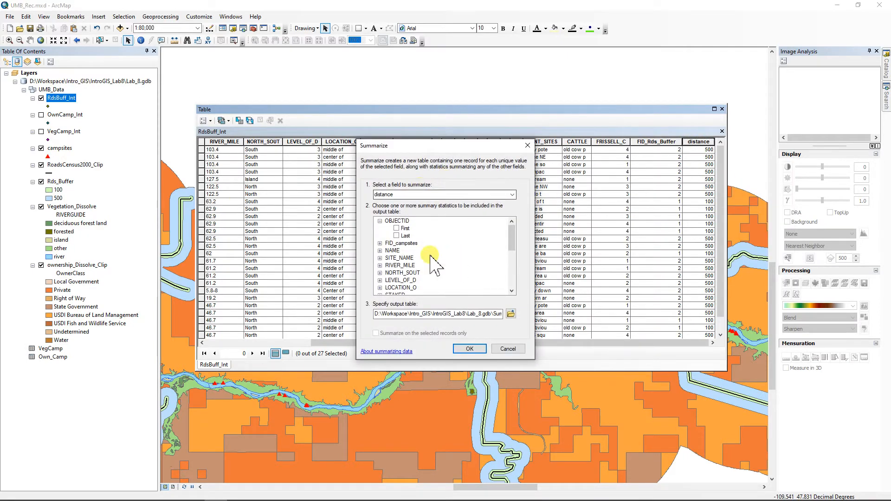
{"action": "left_click", "coordinate": [511, 314]}
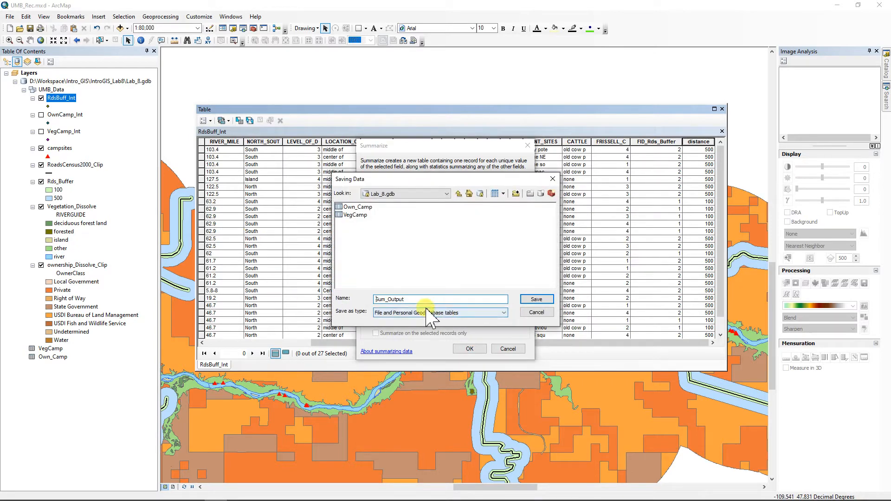
{"action": "left_click_drag", "start_coordinate": [406, 300], "coordinate": [364, 302]}
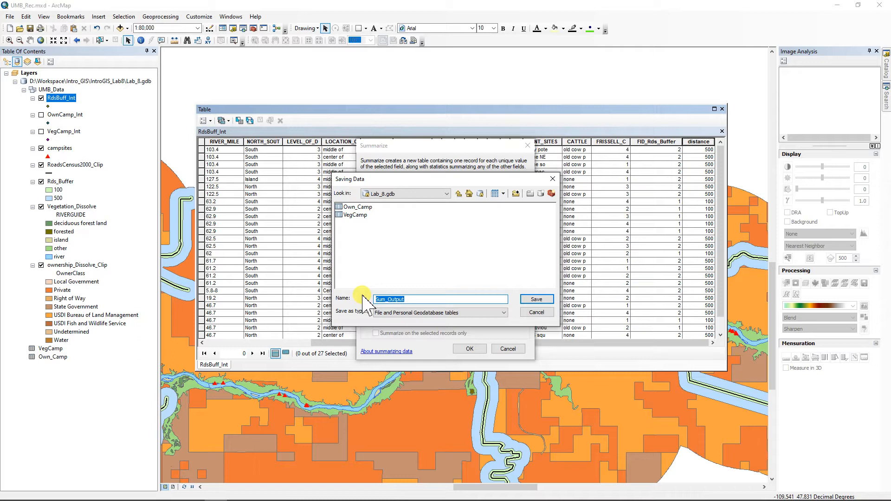
{"action": "type", "text": "Rds_Buff_Camp"}
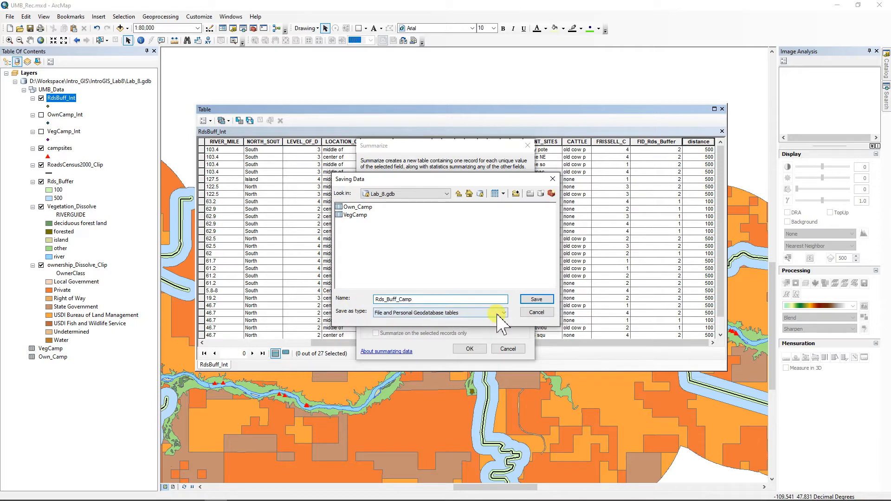
{"action": "left_click", "coordinate": [536, 299]}
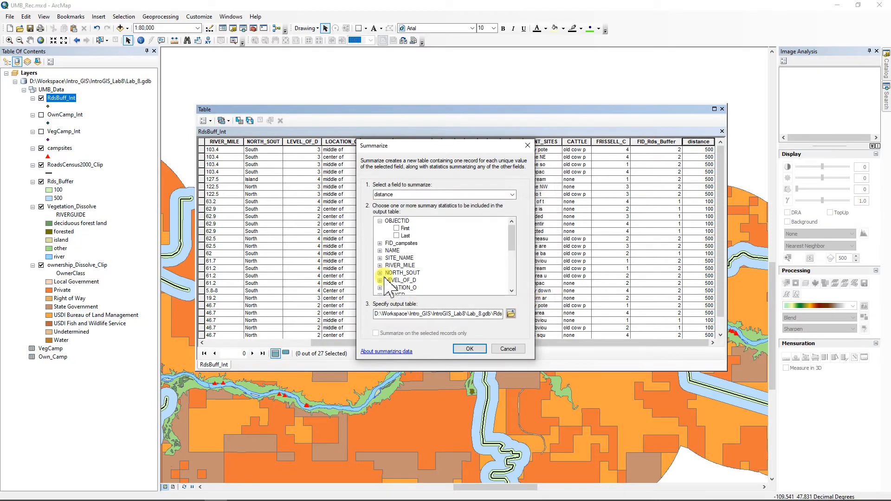
{"action": "left_click", "coordinate": [469, 349]}
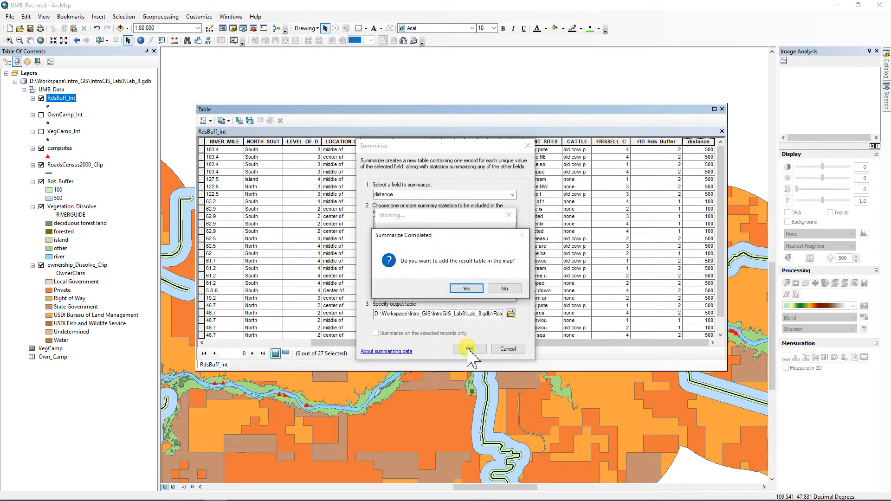
{"action": "left_click", "coordinate": [468, 289]}
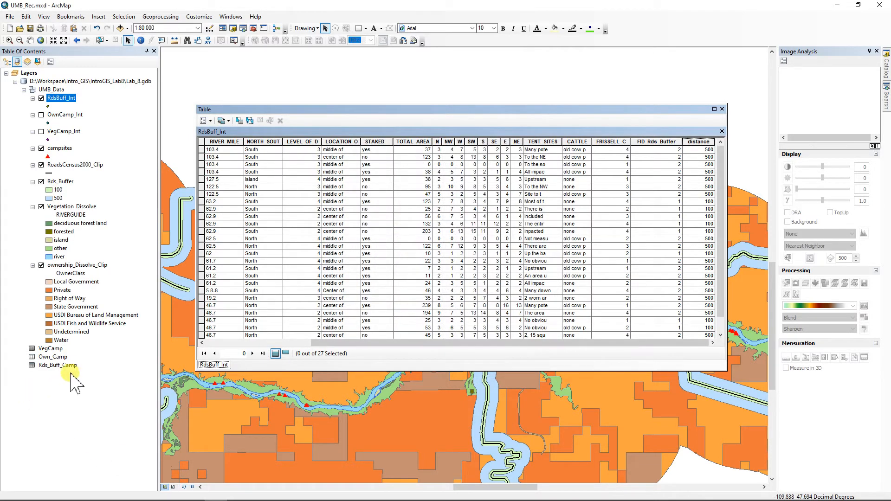
Step: Open the Rds_Buff_Camp table and check the campsite counts for distances 100 and 500
{"action": "right_click", "coordinate": [64, 366]}
{"action": "left_click", "coordinate": [79, 370]}
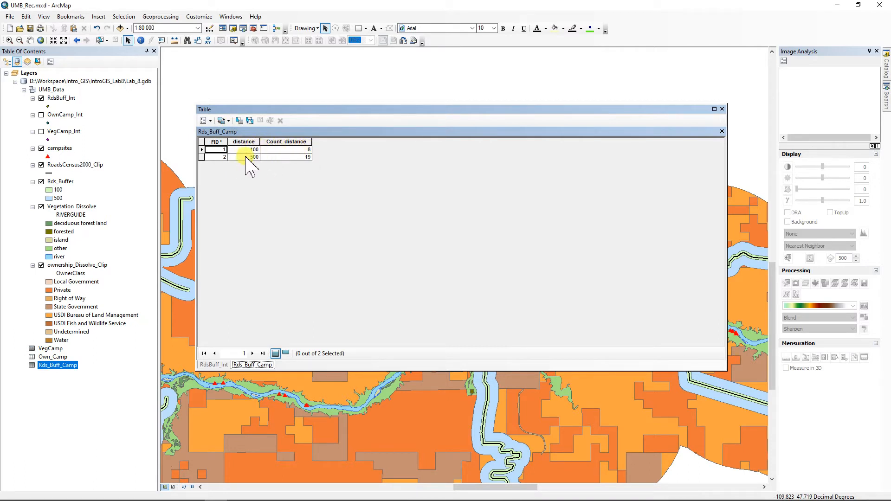
{"action": "left_click", "coordinate": [302, 157]}
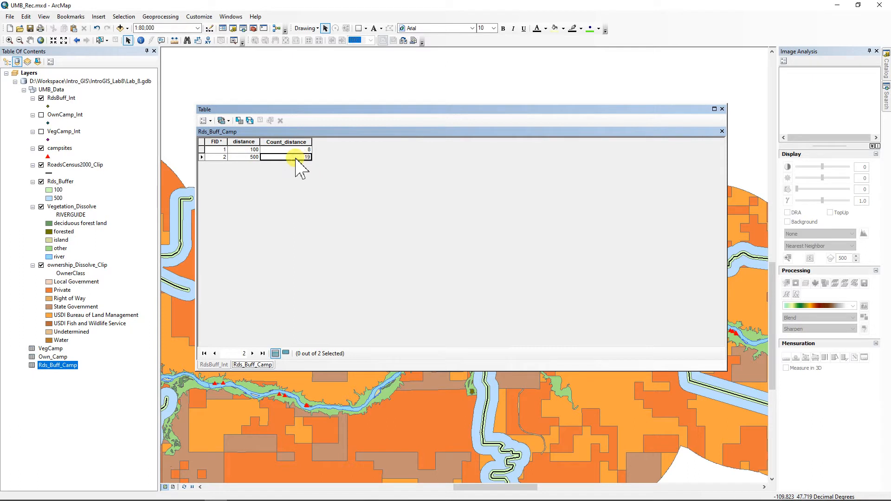
{"action": "left_click", "coordinate": [248, 158]}
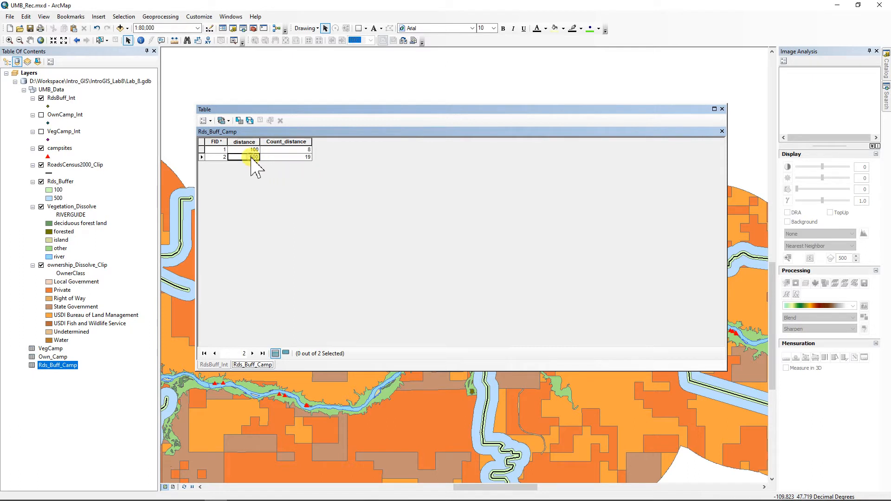
Step: Review the Count_distance statistics, which total 27 campsites
{"action": "right_click", "coordinate": [286, 142]}
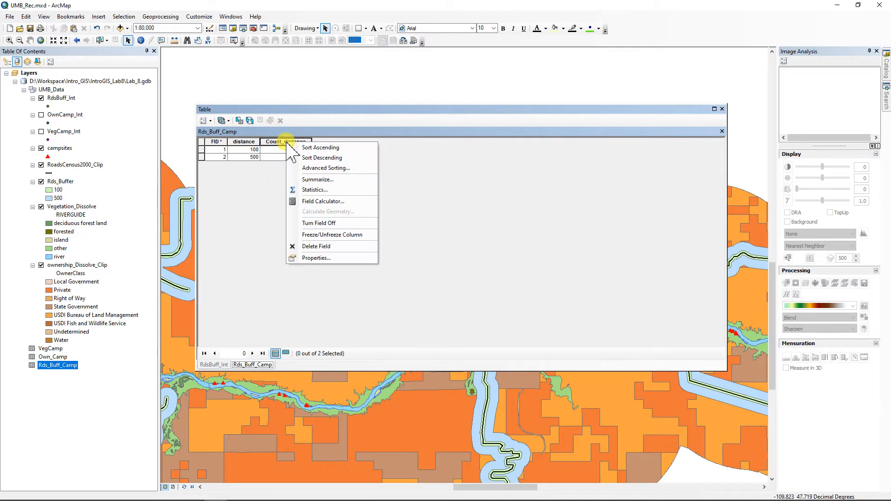
{"action": "left_click", "coordinate": [312, 190]}
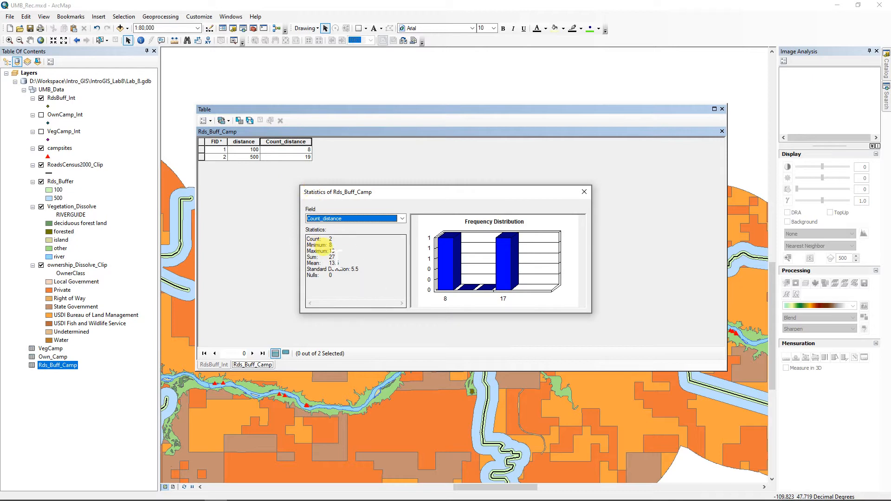
{"action": "left_click", "coordinate": [584, 192]}
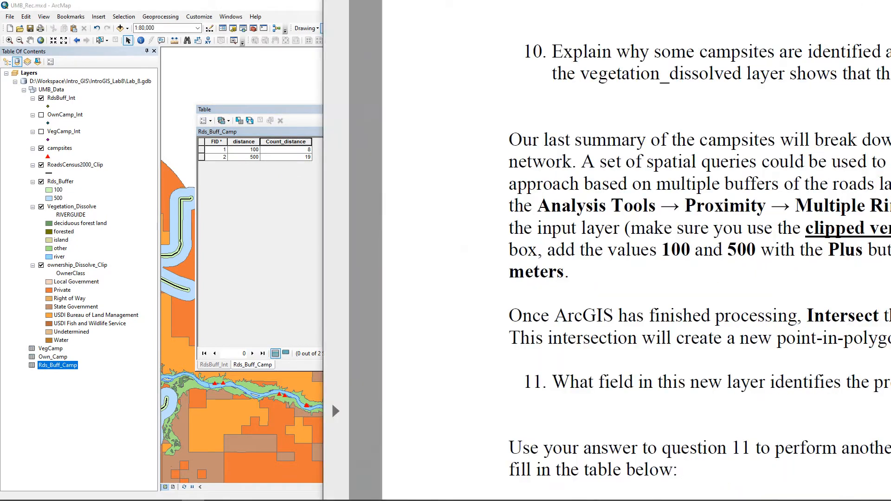
{"action": "left_click_drag", "start_coordinate": [890, 0], "coordinate": [673, 70]}
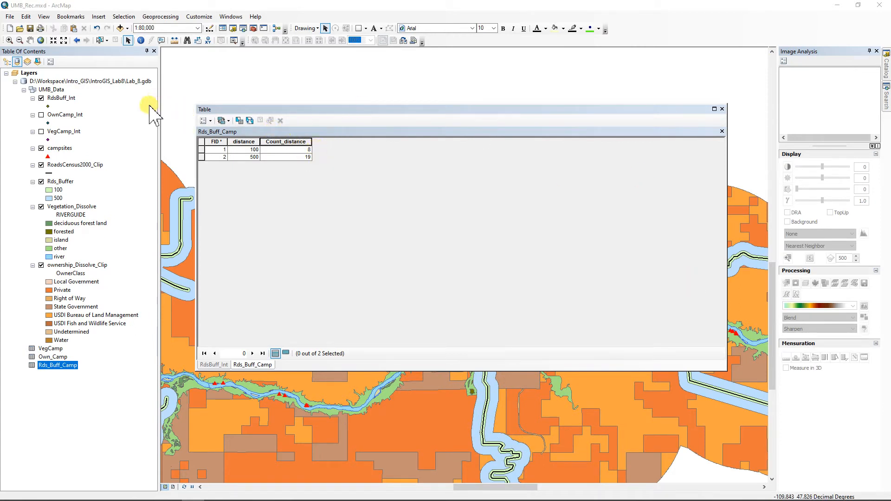
Step: Add a Float field named Percent to the Rds_Buff_Camp table
{"action": "left_click", "coordinate": [204, 121]}
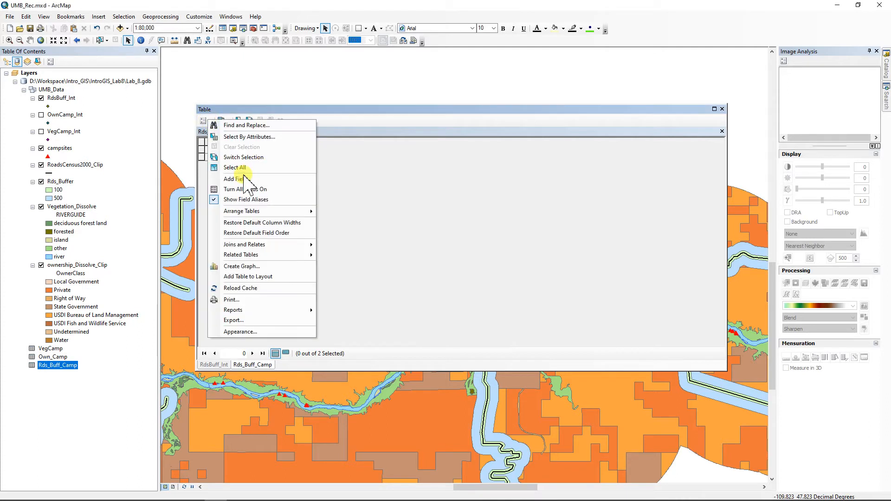
{"action": "left_click", "coordinate": [245, 180]}
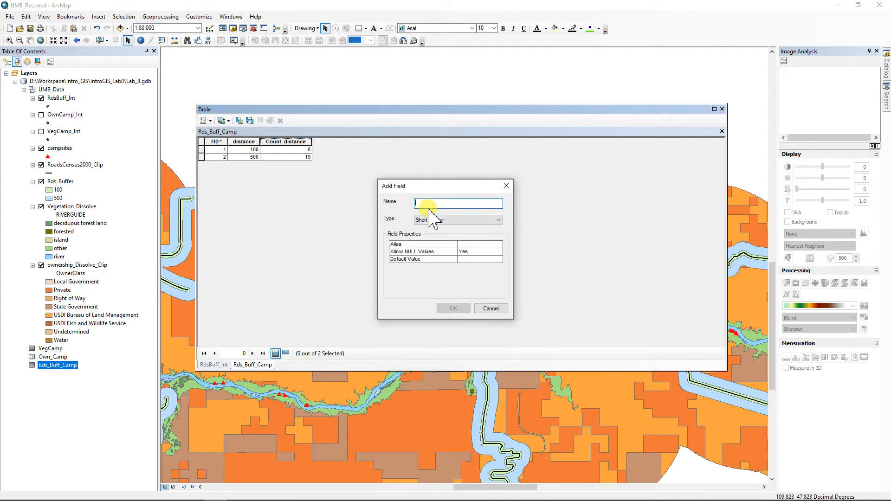
{"action": "type", "text": "Percent"}
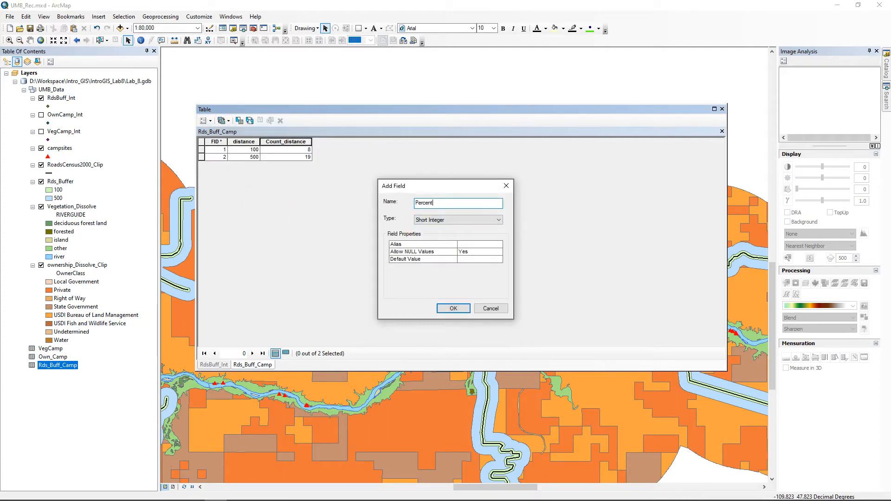
{"action": "left_click", "coordinate": [490, 220]}
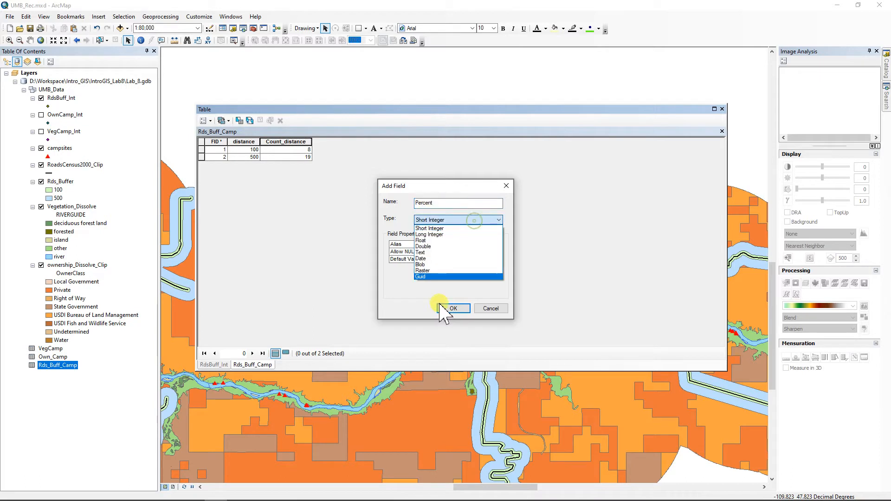
{"action": "left_click", "coordinate": [423, 241]}
{"action": "left_click", "coordinate": [457, 309]}
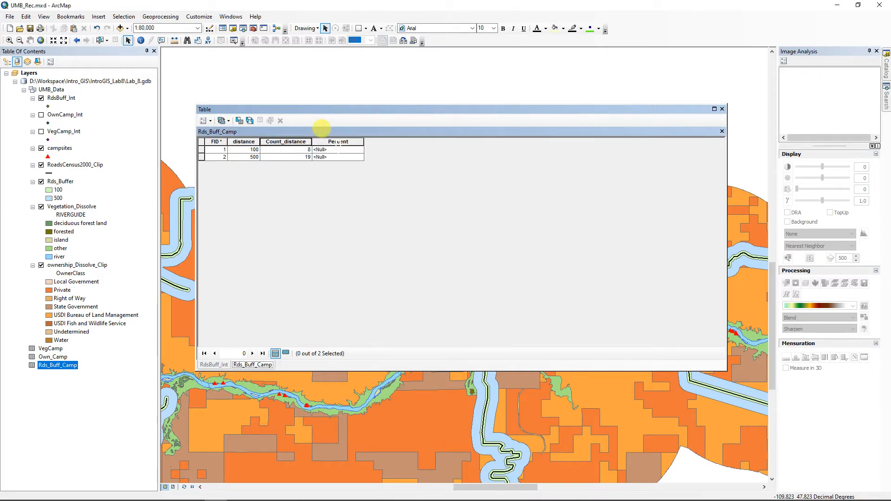
Step: Calculate Percent as [Cnt_distance] / 117 * 100, giving 6.837607 and 16.23932
{"action": "right_click", "coordinate": [338, 142]}
{"action": "left_click", "coordinate": [370, 207]}
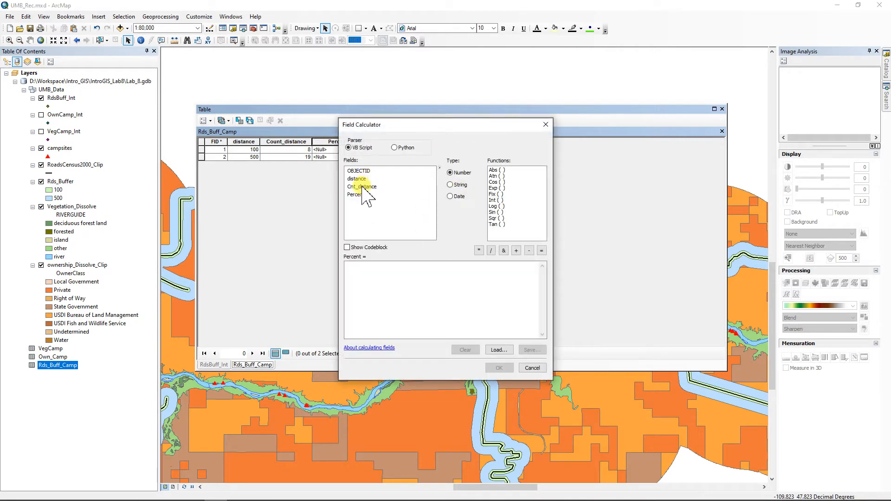
{"action": "double_click", "coordinate": [362, 186]}
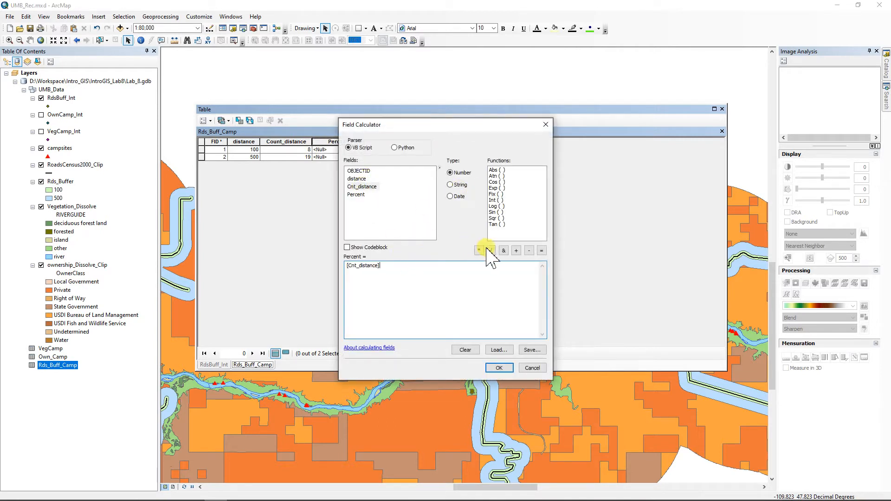
{"action": "left_click", "coordinate": [488, 251]}
{"action": "left_click", "coordinate": [496, 366]}
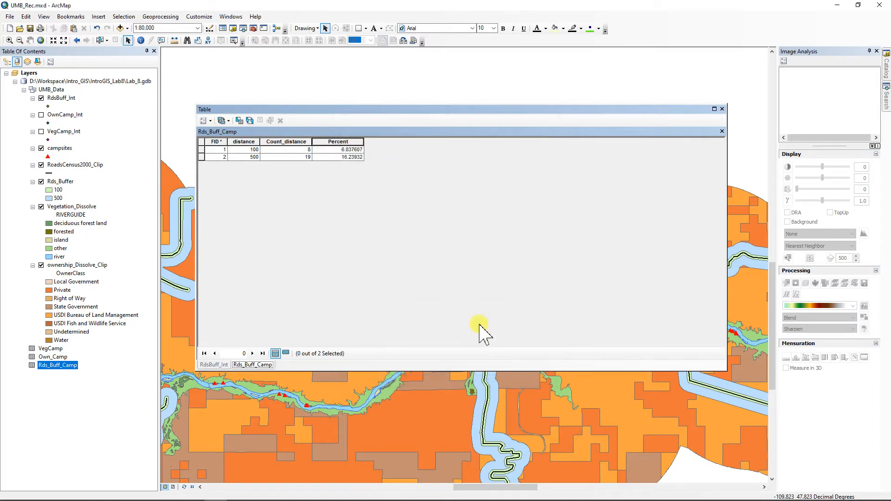
Step: Bring up the number format settings in the Percent field's properties
{"action": "right_click", "coordinate": [338, 141]}
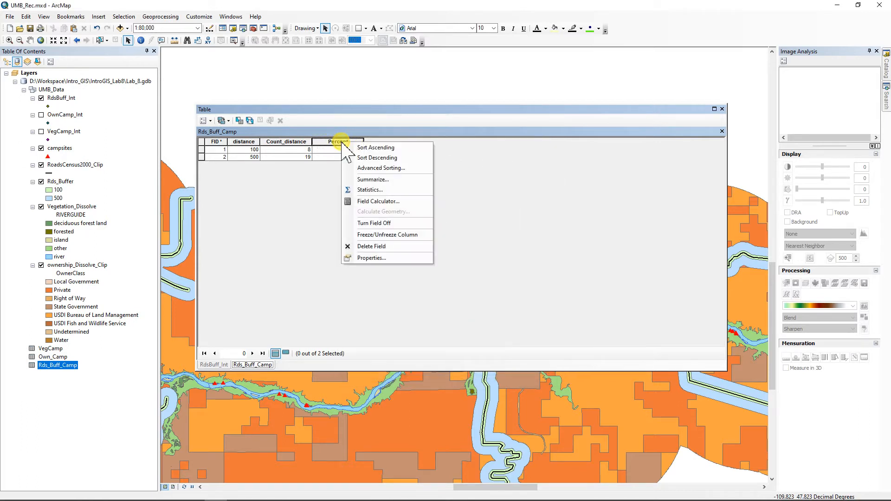
{"action": "left_click", "coordinate": [357, 255]}
{"action": "left_click", "coordinate": [508, 251]}
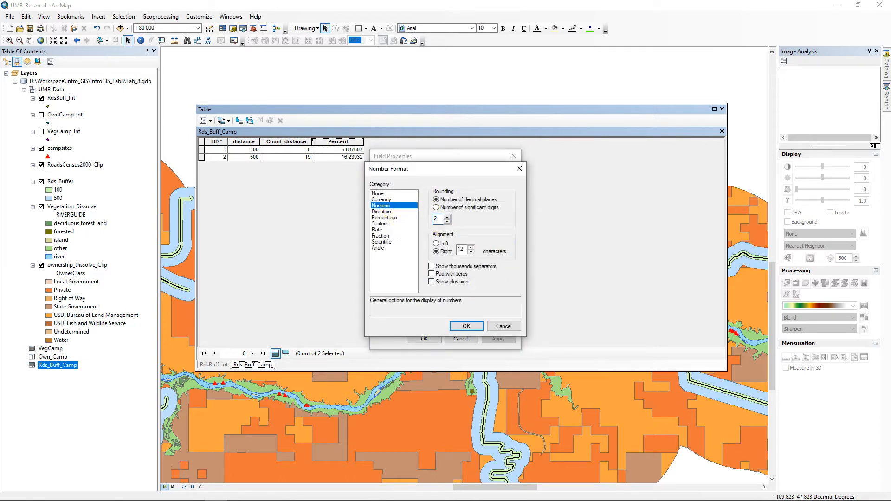
Step: Give the Percent field a Numeric format with 2 decimal places
{"action": "left_click", "coordinate": [469, 325]}
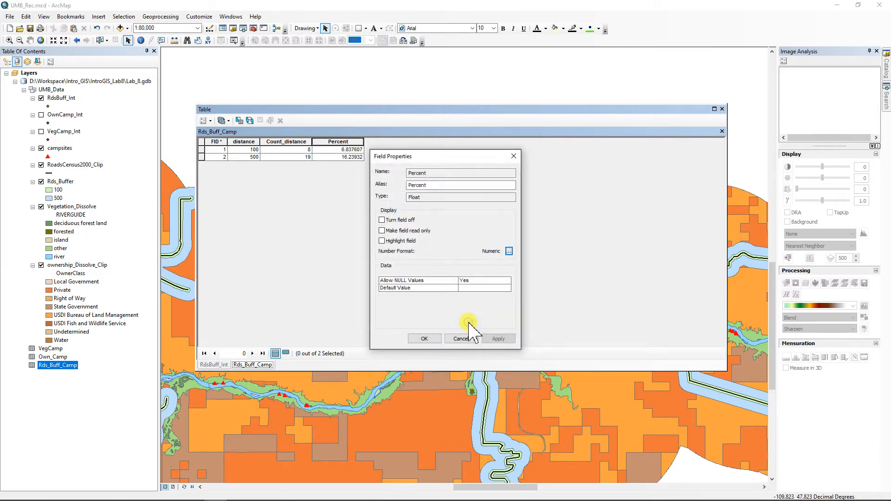
{"action": "left_click", "coordinate": [425, 339]}
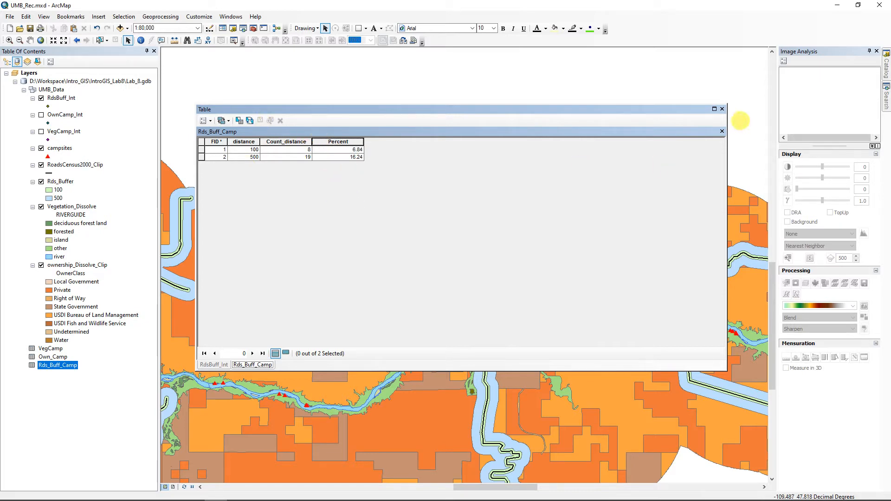
Step: Close the table and turn off the Rds_Buffer and RdsBuff_Int layers
{"action": "left_click", "coordinate": [722, 109]}
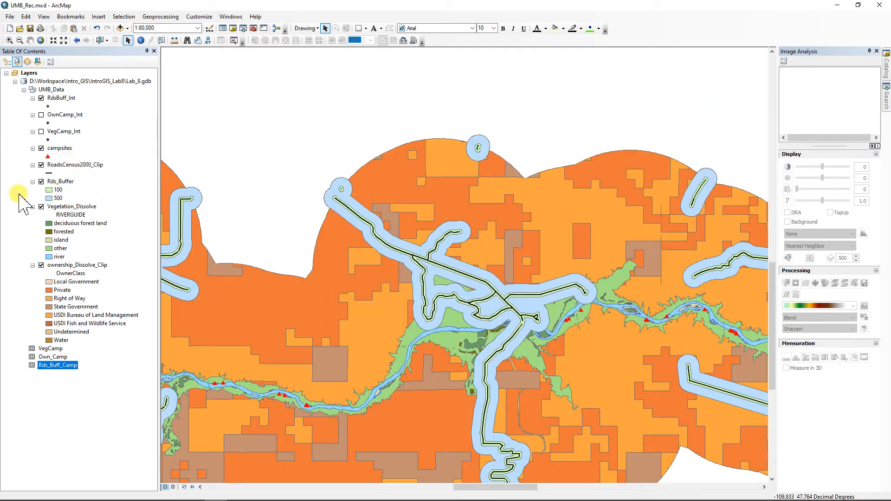
{"action": "left_click", "coordinate": [41, 182]}
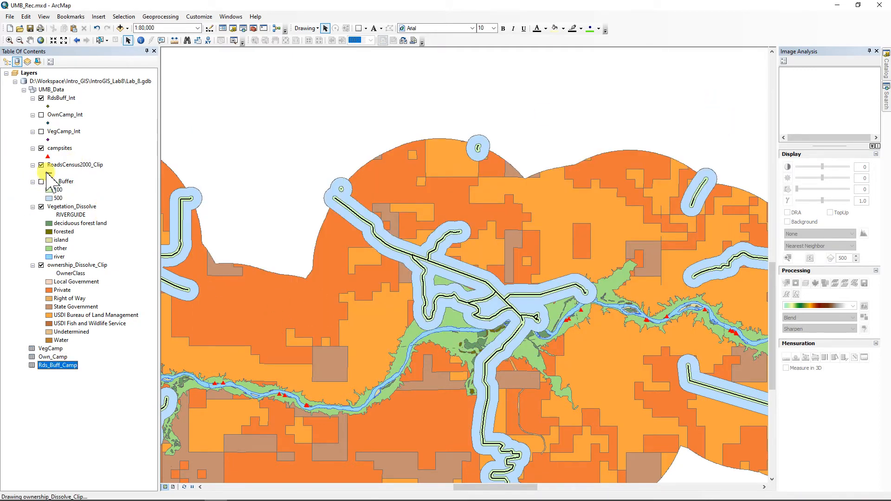
{"action": "left_click", "coordinate": [41, 98]}
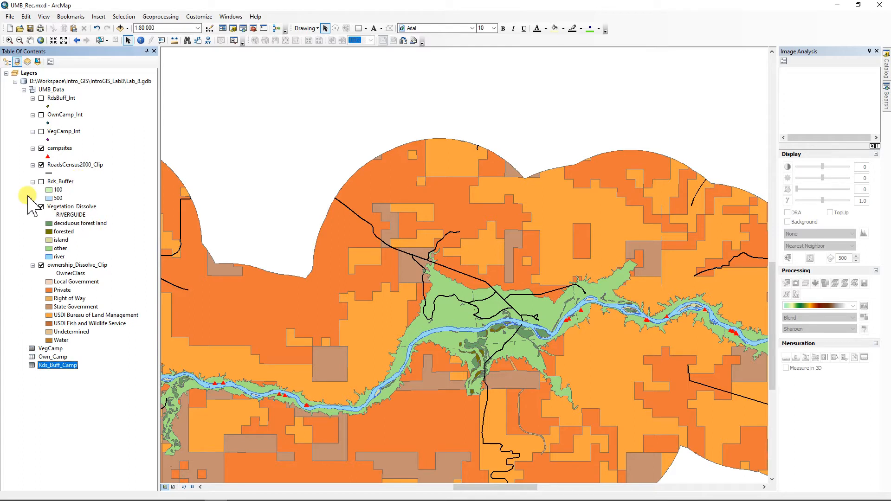
Step: Collapse the Rds_Buffer, VegCamp_Int, OwnCamp_Int and RdsBuff_Int legends and list layers by drawing order
{"action": "left_click", "coordinate": [32, 182]}
{"action": "left_click", "coordinate": [32, 132]}
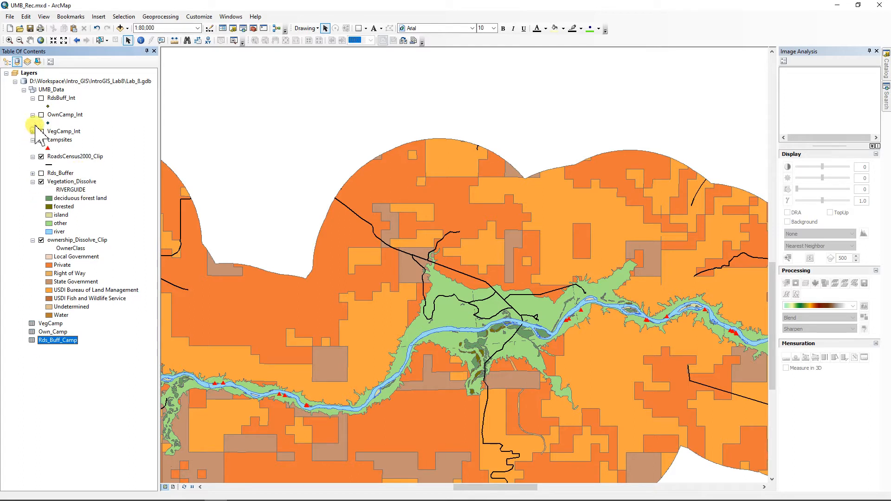
{"action": "left_click", "coordinate": [32, 114]}
{"action": "left_click", "coordinate": [32, 98]}
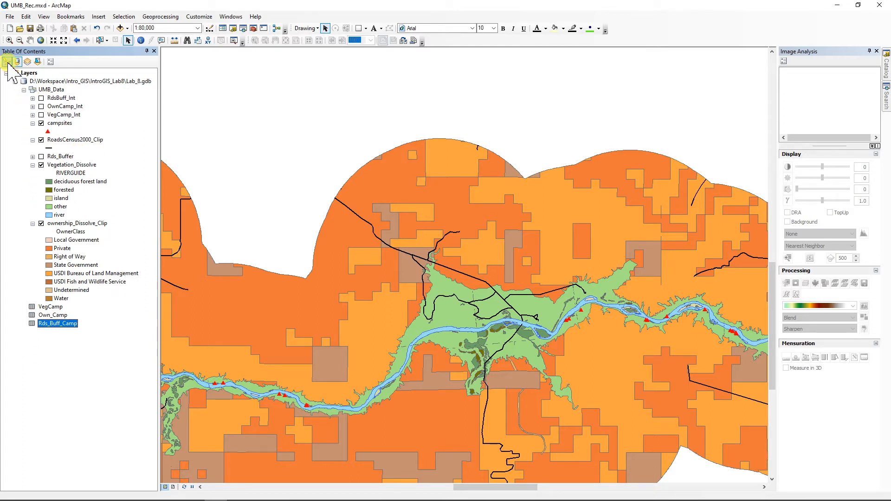
{"action": "left_click", "coordinate": [6, 61]}
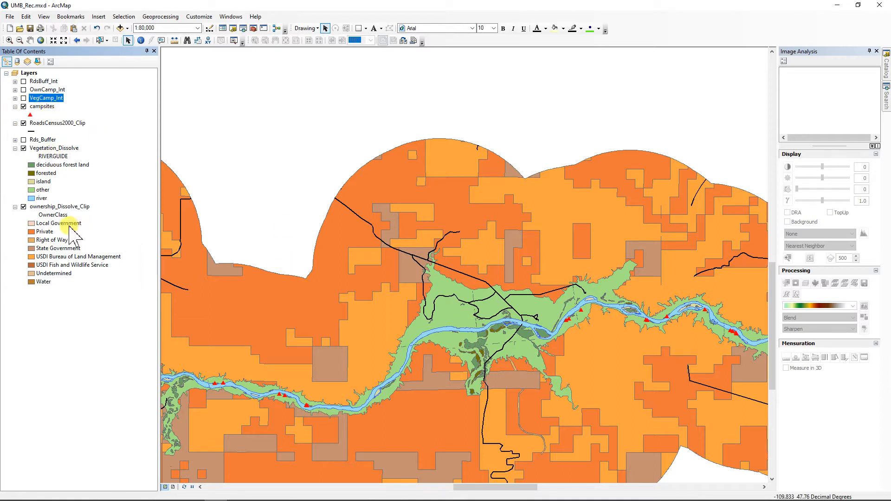
Step: Zoom to the ownership_Dissolve_Clip layer and save the project
{"action": "right_click", "coordinate": [49, 207]}
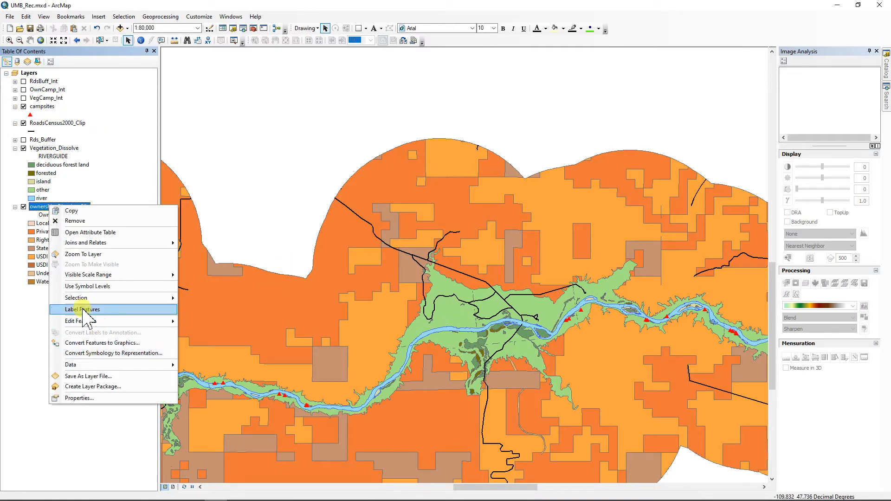
{"action": "left_click", "coordinate": [84, 254]}
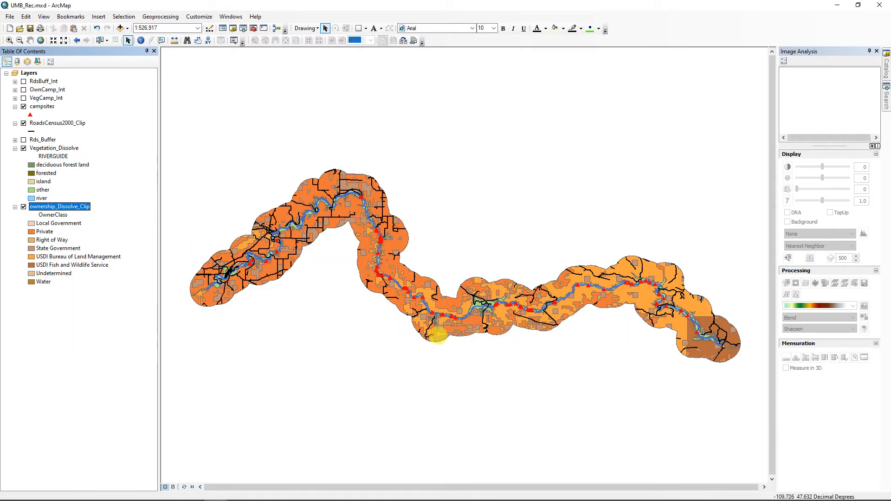
{"action": "left_click", "coordinate": [30, 28]}
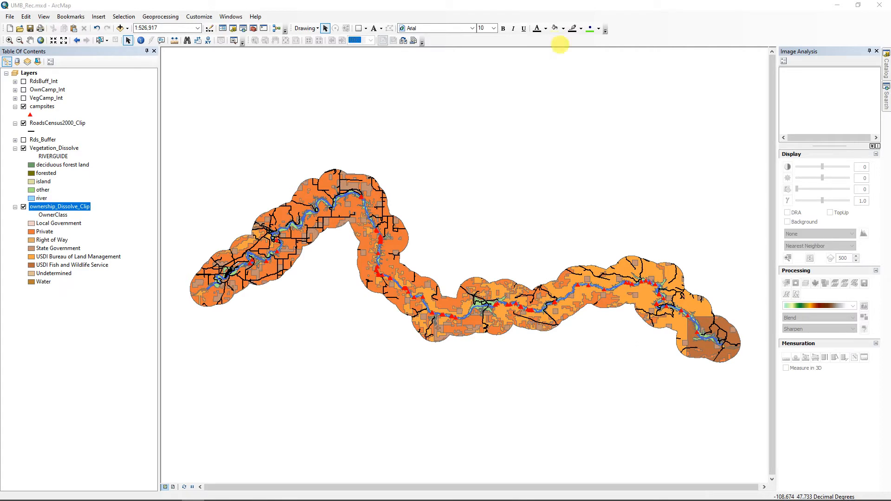
Step: Start an Intersect with Vegetation_Dissolve and ownership_Dissolve_Clip as inputs
{"action": "left_click", "coordinate": [158, 19]}
{"action": "left_click", "coordinate": [168, 45]}
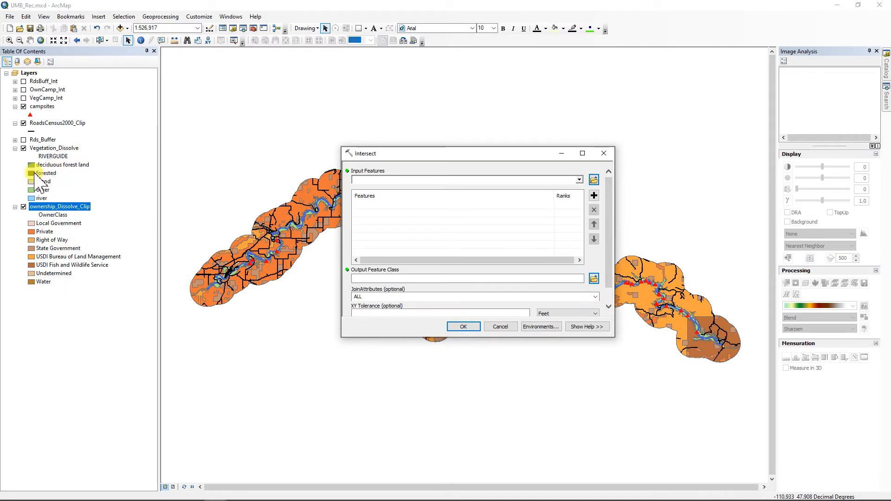
{"action": "left_click_drag", "start_coordinate": [55, 148], "coordinate": [257, 165]}
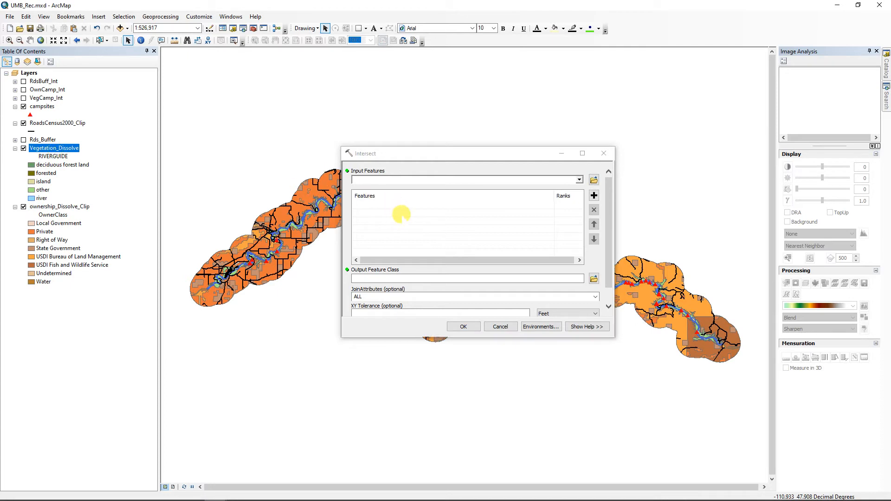
{"action": "left_click_drag", "start_coordinate": [401, 214], "coordinate": [401, 218]}
{"action": "left_click_drag", "start_coordinate": [37, 207], "coordinate": [408, 224]}
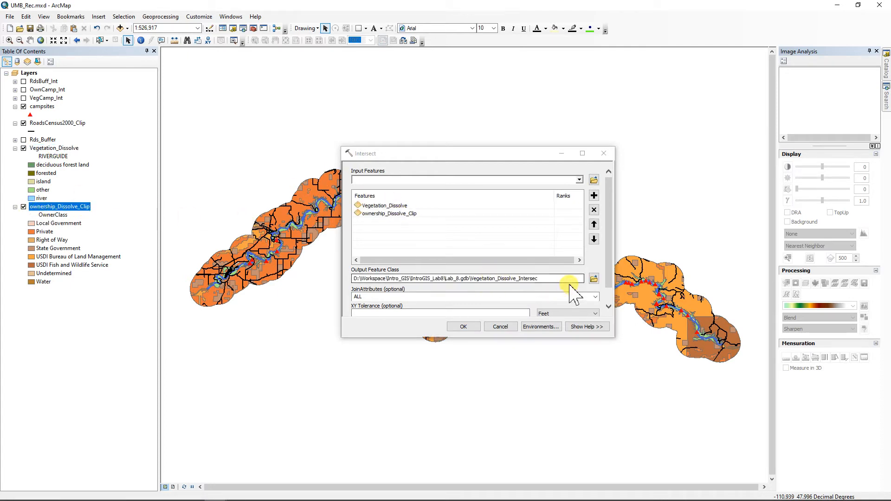
Step: Save the intersect output as Veg_Own_Int in UMB_Data and run it
{"action": "left_click", "coordinate": [593, 278]}
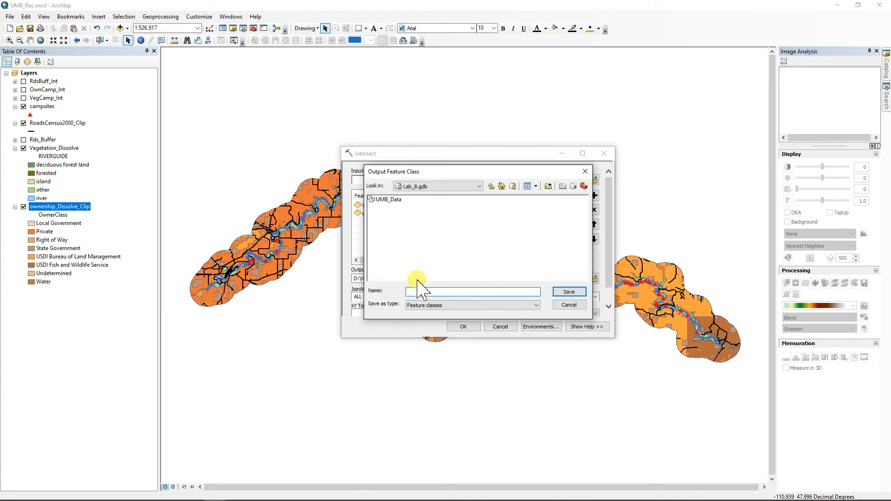
{"action": "double_click", "coordinate": [388, 199]}
{"action": "left_click", "coordinate": [416, 291]}
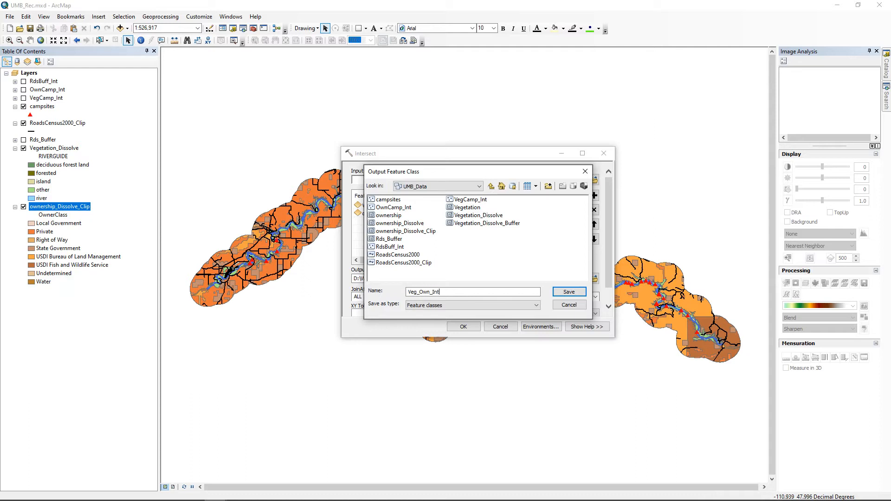
{"action": "left_click", "coordinate": [569, 292]}
{"action": "left_click", "coordinate": [463, 327]}
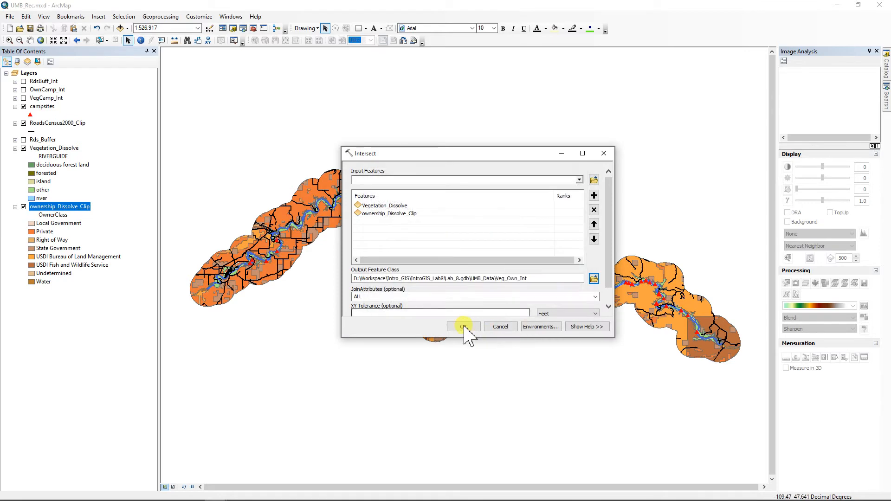
{"action": "left_click", "coordinate": [463, 326]}
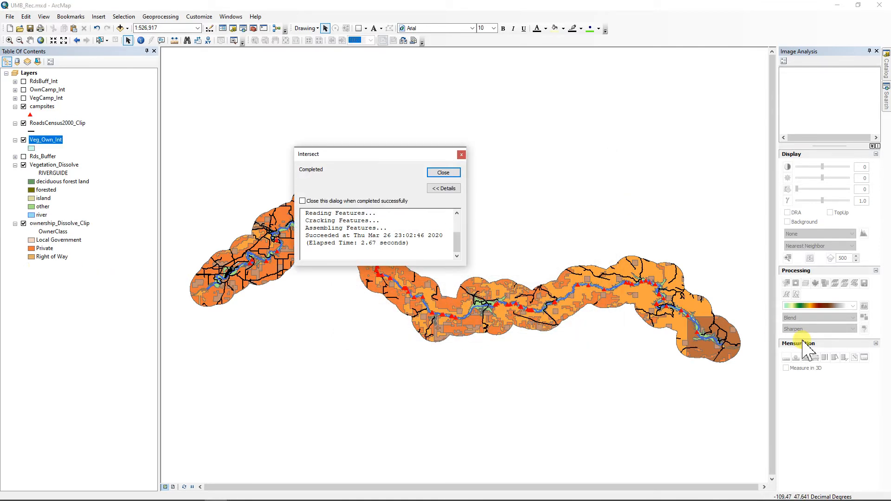
{"action": "left_click", "coordinate": [444, 172]}
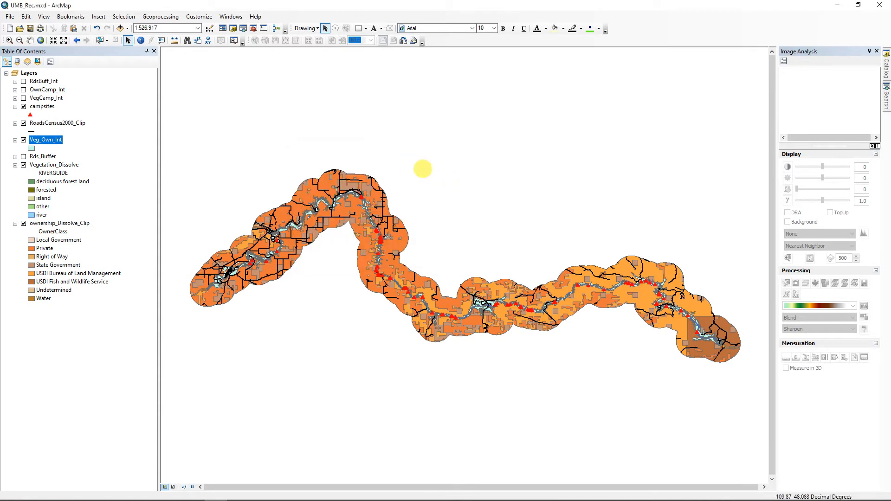
Step: Open the Veg_Own_Int attribute table and delete the duplicate first Hectares field
{"action": "double_click", "coordinate": [47, 140], "text": "ctrl"}
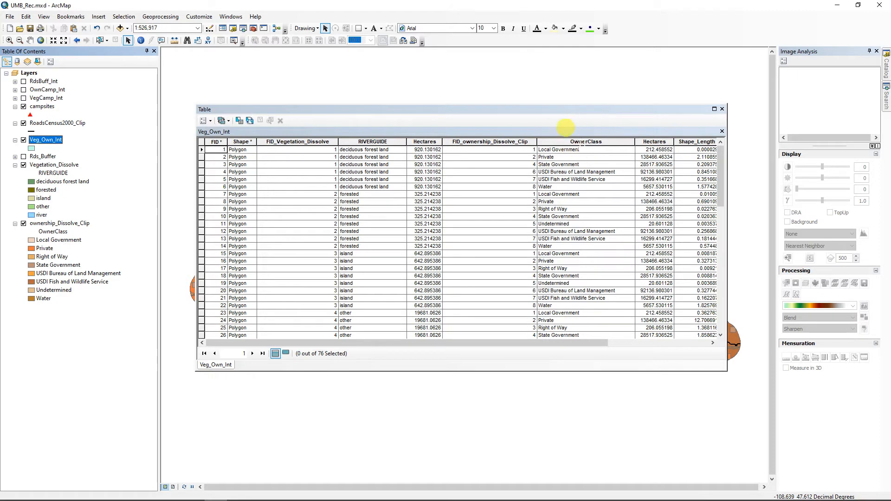
{"action": "left_click_drag", "start_coordinate": [472, 342], "coordinate": [588, 361]}
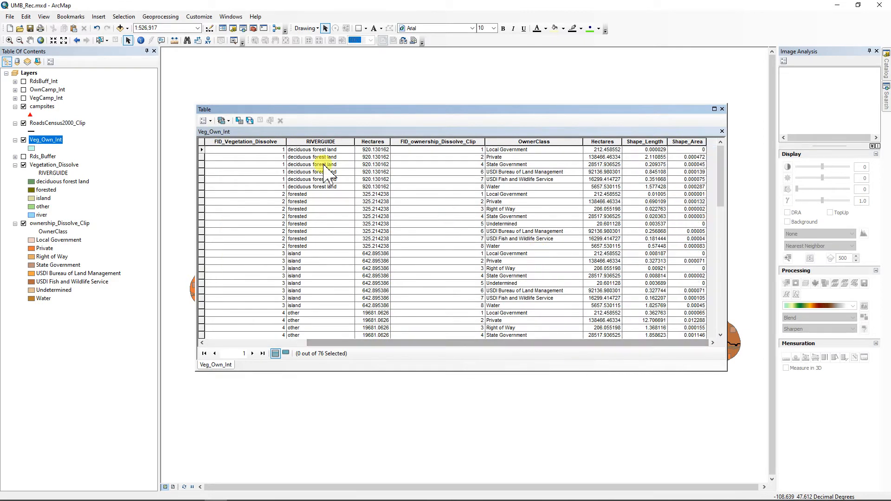
{"action": "left_click", "coordinate": [370, 142]}
{"action": "right_click", "coordinate": [370, 141]}
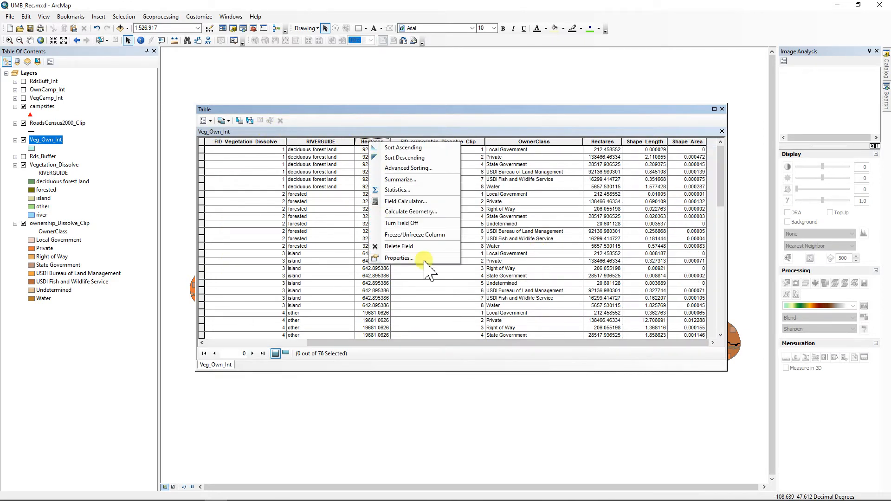
{"action": "left_click", "coordinate": [404, 246]}
{"action": "left_click", "coordinate": [480, 292]}
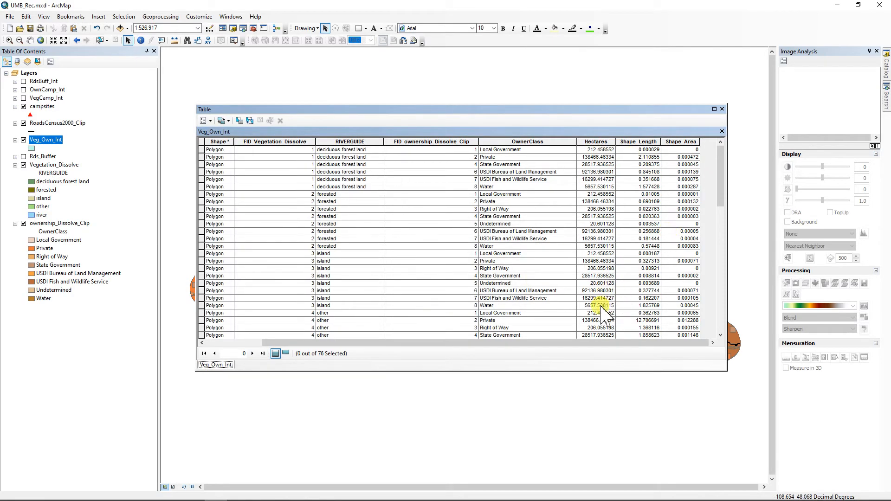
Step: Calculate geometry for the remaining Hectares field as polygon area in hectares
{"action": "left_click", "coordinate": [548, 336]}
{"action": "scroll", "coordinate": [525, 344], "scroll_direction": "down", "scroll_amount": 3}
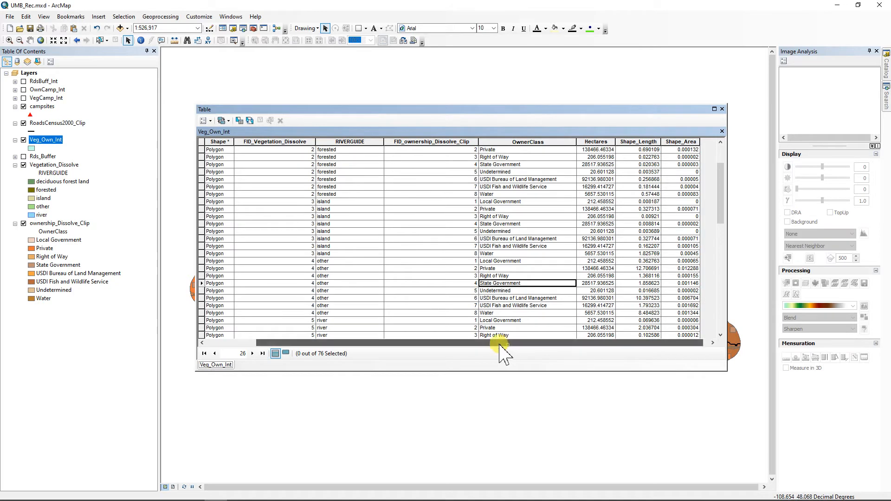
{"action": "left_click_drag", "start_coordinate": [501, 344], "coordinate": [600, 368]}
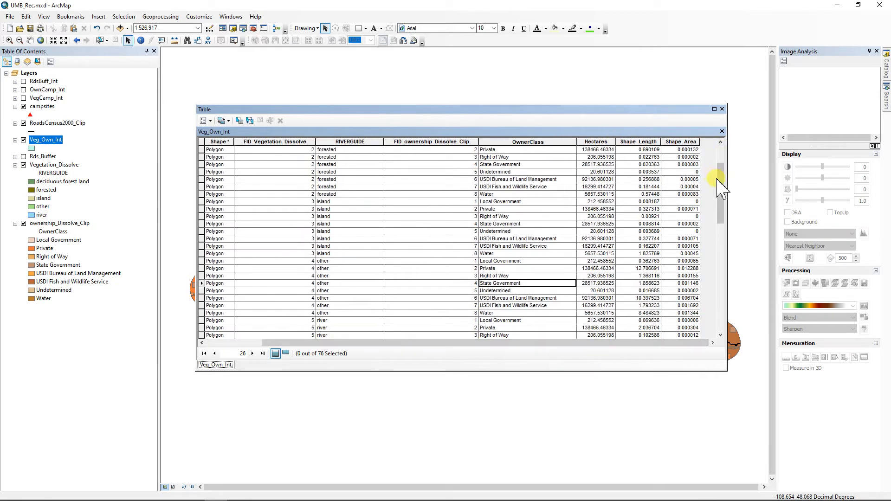
{"action": "left_click_drag", "start_coordinate": [719, 175], "coordinate": [726, 160]}
{"action": "right_click", "coordinate": [602, 142]}
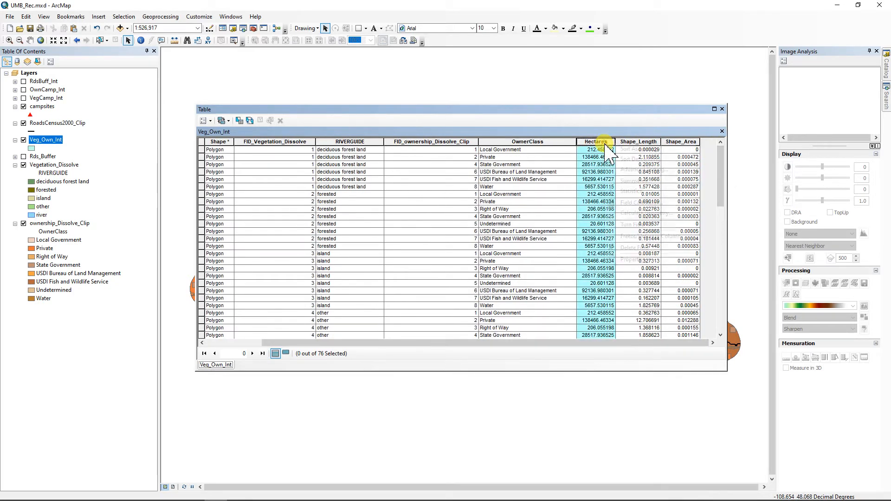
{"action": "left_click", "coordinate": [632, 204]}
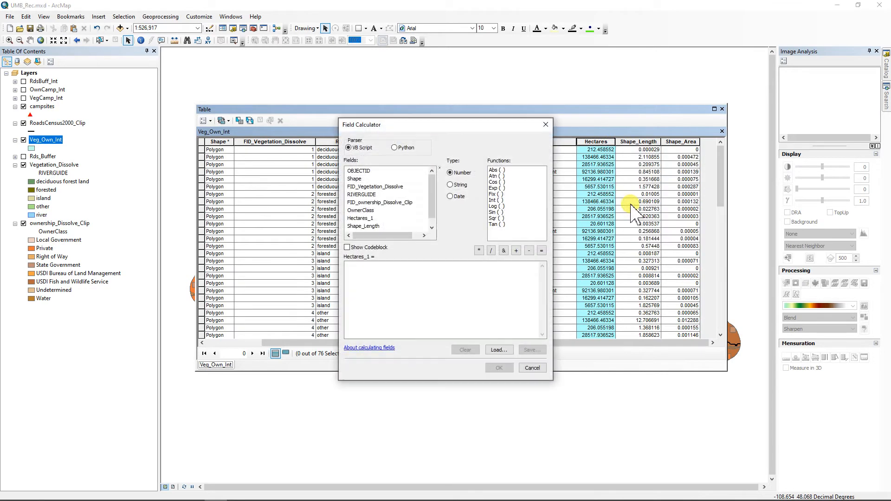
{"action": "left_click", "coordinate": [554, 119]}
{"action": "right_click", "coordinate": [601, 147]}
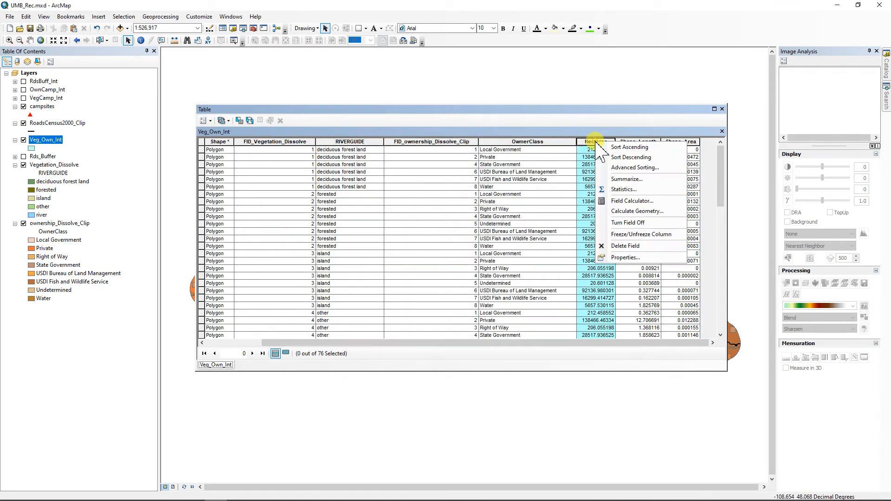
{"action": "left_click", "coordinate": [623, 211]}
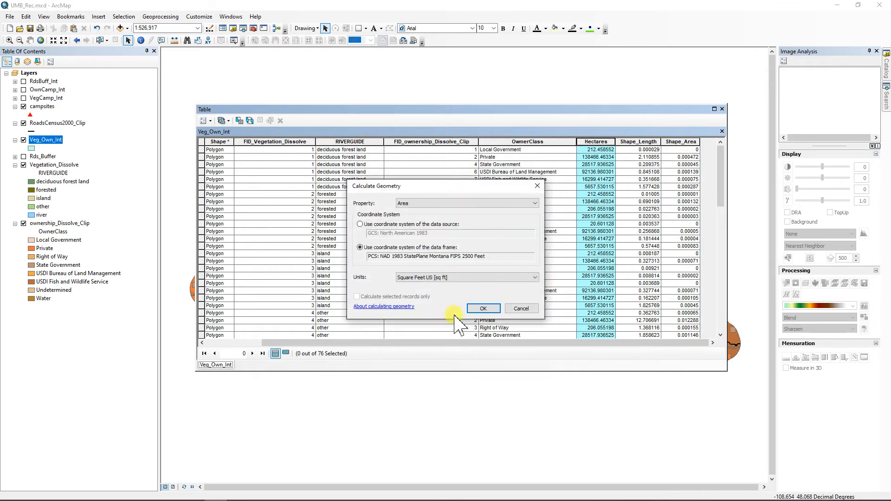
{"action": "left_click", "coordinate": [478, 277]}
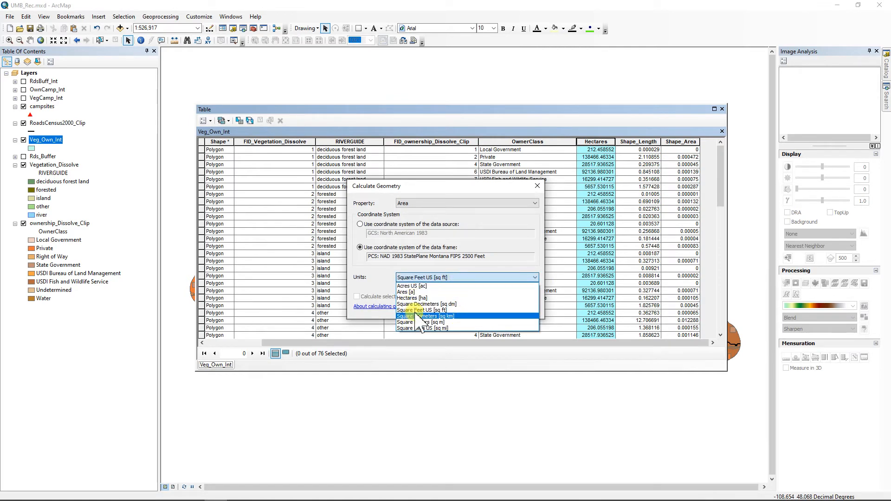
{"action": "left_click", "coordinate": [413, 298]}
{"action": "left_click", "coordinate": [489, 308]}
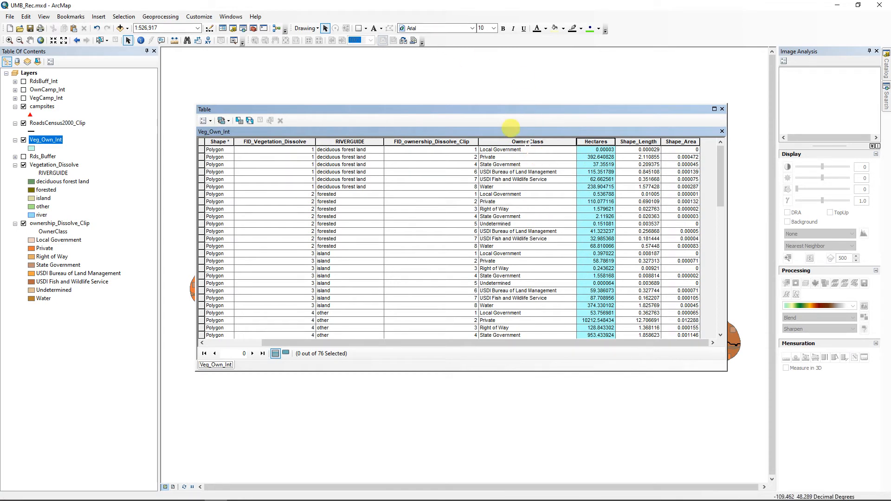
Step: Summarize Veg_Own_Int by OwnerClass with the Sum of Hectares_1
{"action": "right_click", "coordinate": [527, 142]}
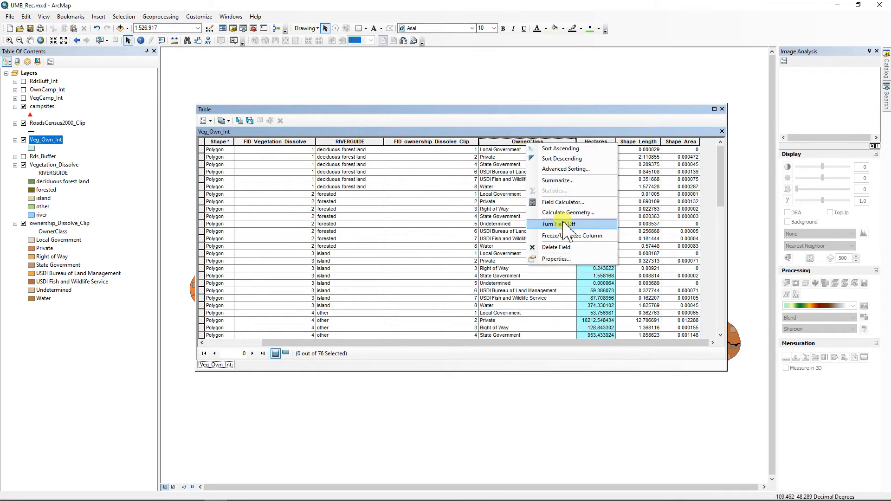
{"action": "left_click", "coordinate": [561, 181]}
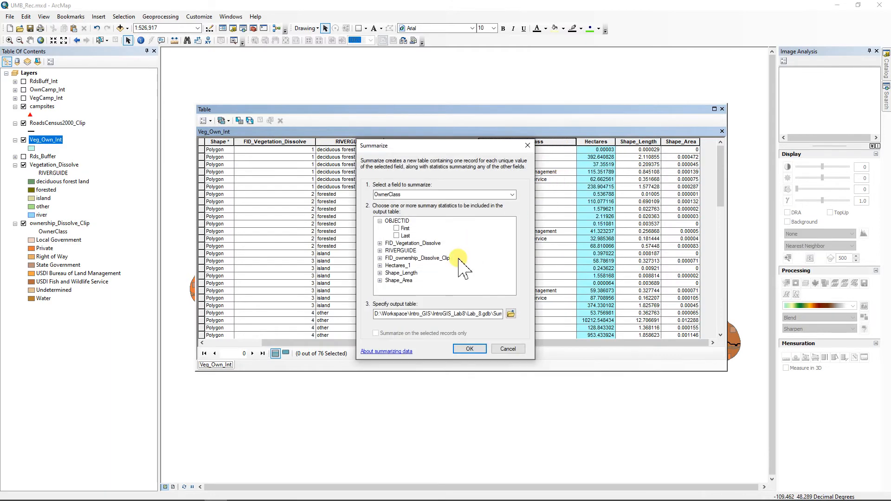
{"action": "left_click", "coordinate": [380, 266]}
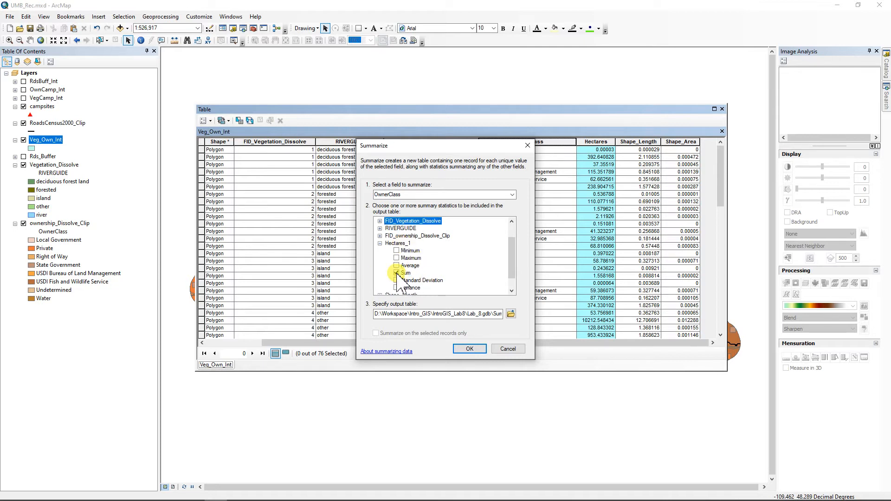
{"action": "left_click", "coordinate": [405, 275]}
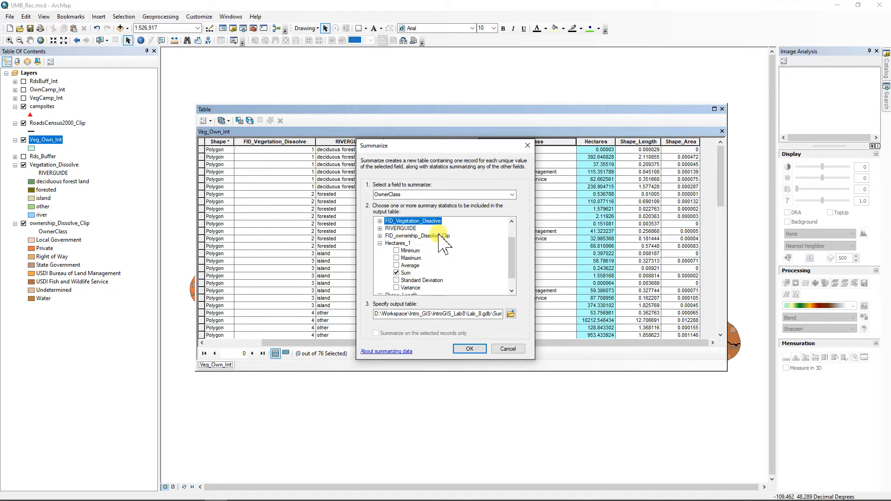
Step: Save the summary table as Own_Area, run it and add it to the map
{"action": "left_click", "coordinate": [511, 315]}
{"action": "double_click", "coordinate": [410, 298]}
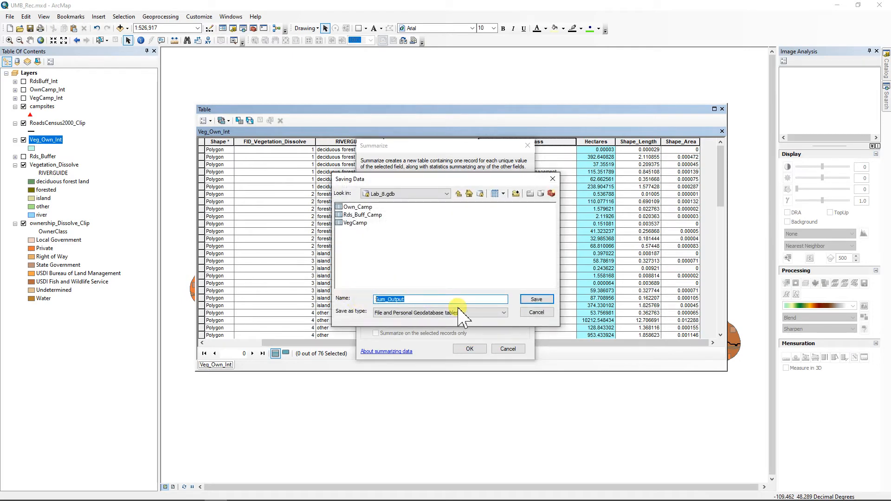
{"action": "type", "text": "Own_Area"}
{"action": "left_click", "coordinate": [537, 299]}
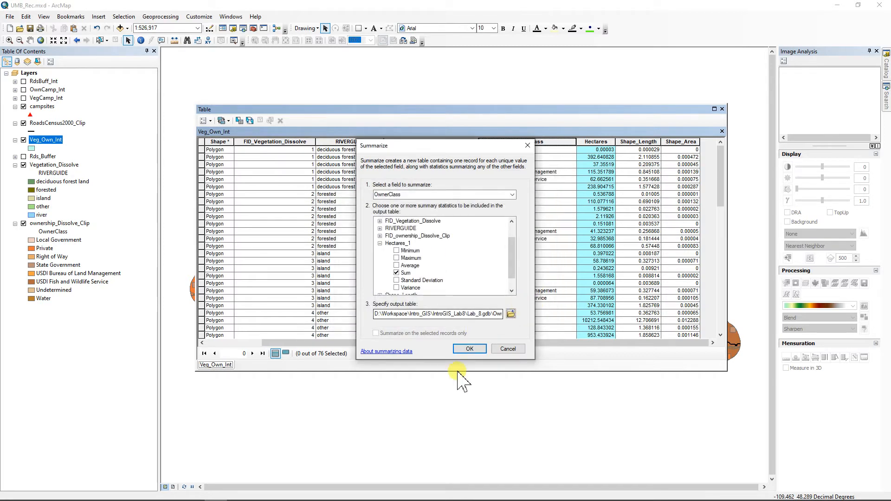
{"action": "left_click", "coordinate": [470, 348]}
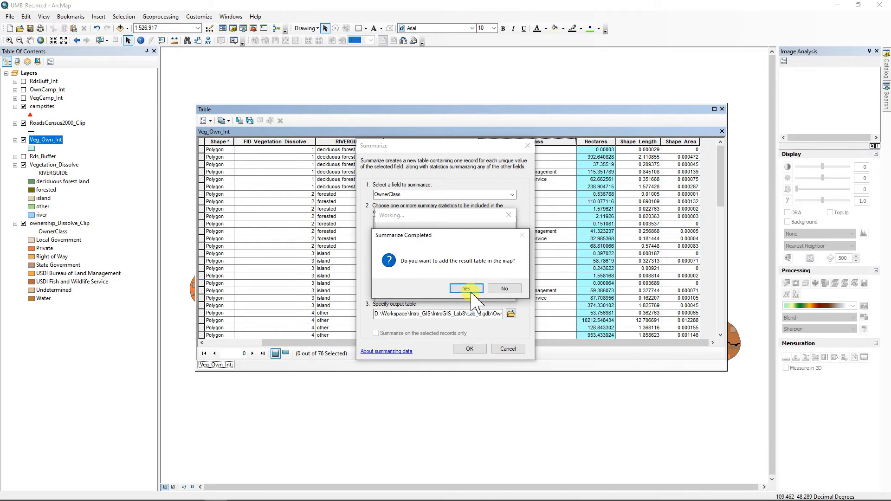
{"action": "left_click", "coordinate": [466, 288]}
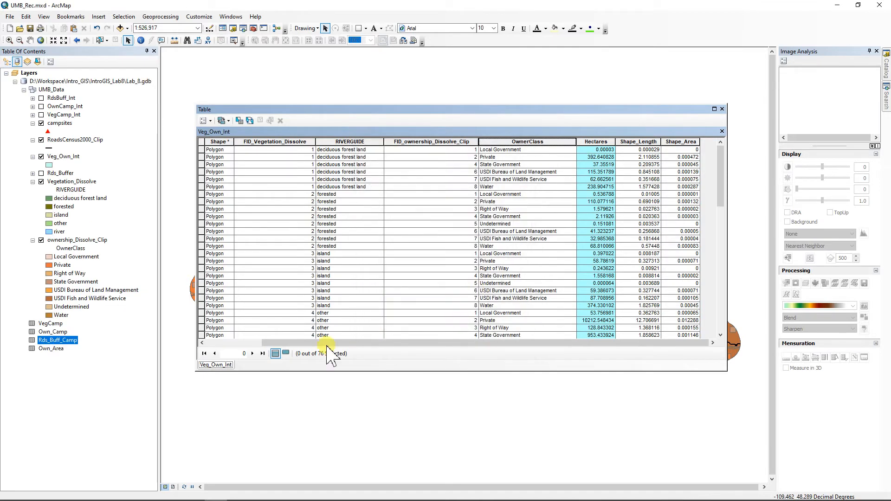
Step: Open Own_Area and show Sum_Hectares_1 statistics, totalling 25099.764579 hectares, beside the lab handout
{"action": "right_click", "coordinate": [50, 350]}
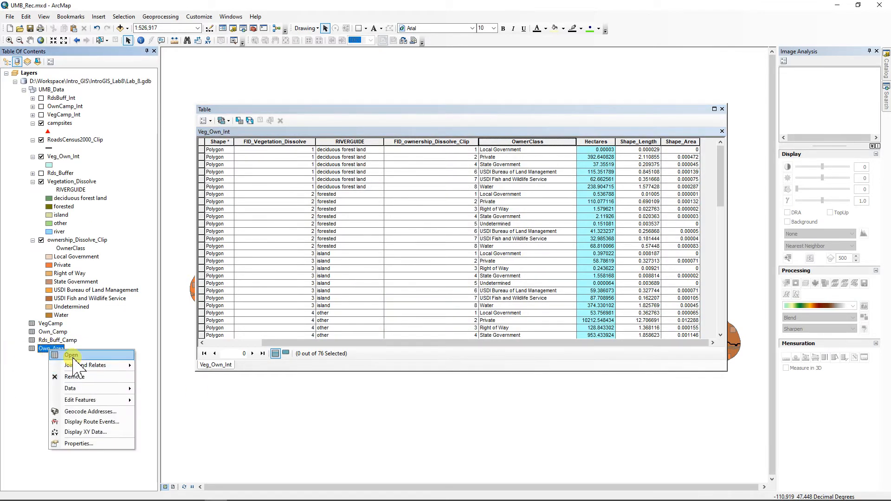
{"action": "left_click", "coordinate": [71, 355]}
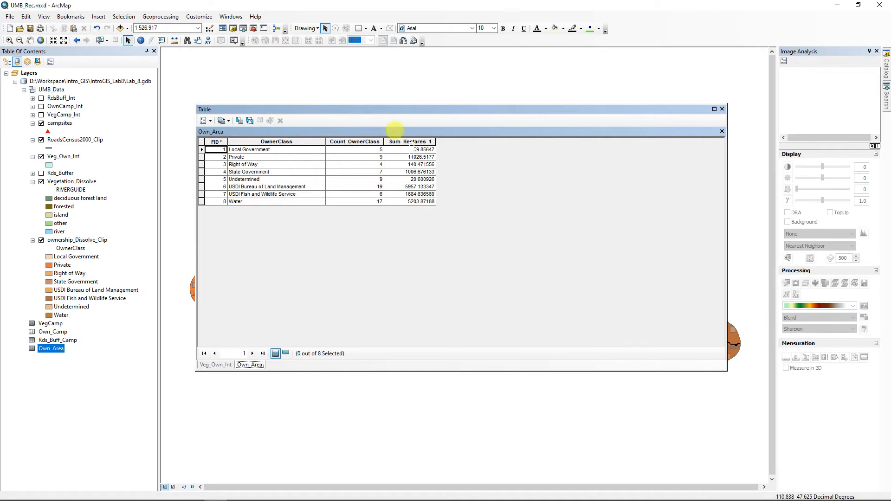
{"action": "right_click", "coordinate": [410, 142]}
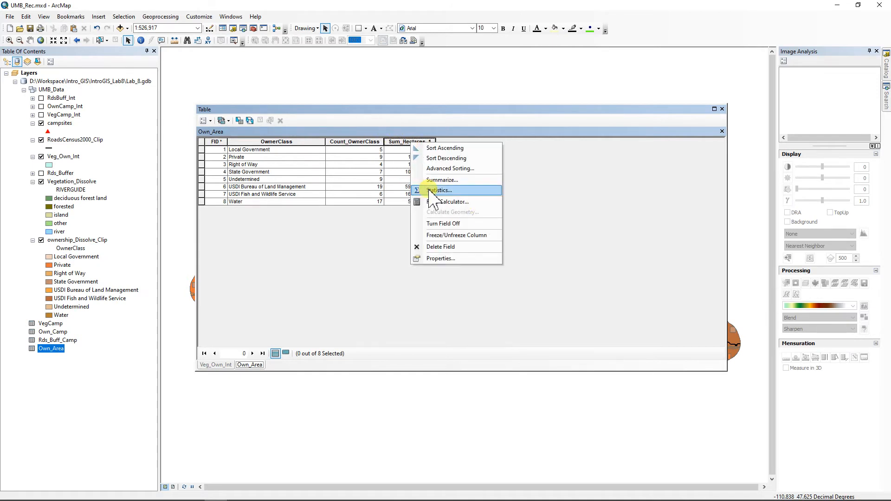
{"action": "left_click", "coordinate": [436, 190]}
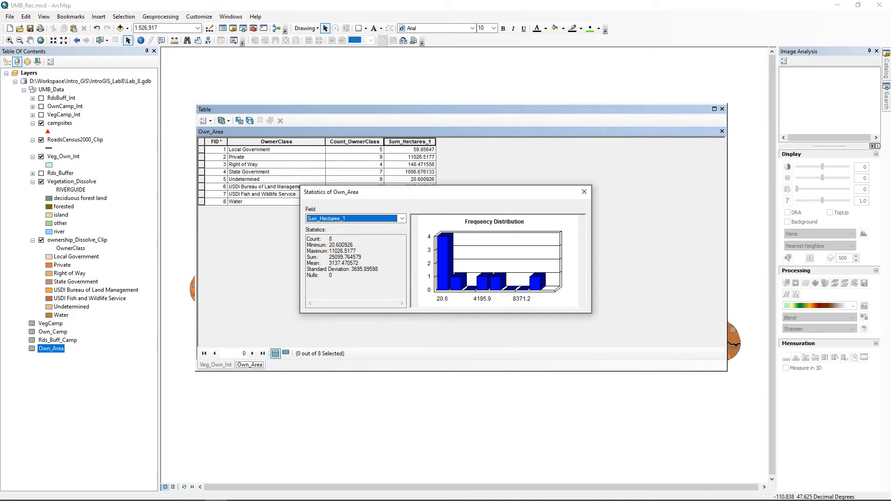
{"action": "left_click_drag", "start_coordinate": [890, 33], "coordinate": [620, 46]}
{"action": "scroll", "coordinate": [489, 350], "scroll_direction": "down", "scroll_amount": 2}
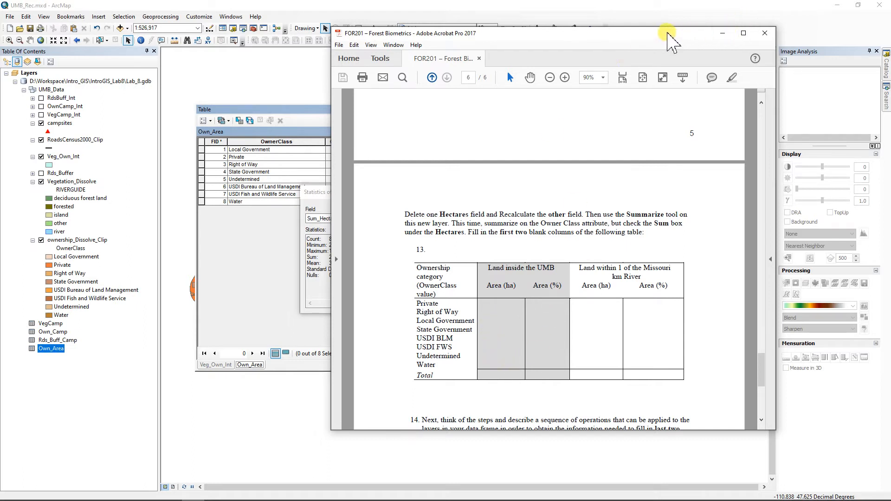
Step: Move the handout aside and copy the 25099 Sum total from the statistics
{"action": "left_click_drag", "start_coordinate": [667, 33], "coordinate": [890, 210]}
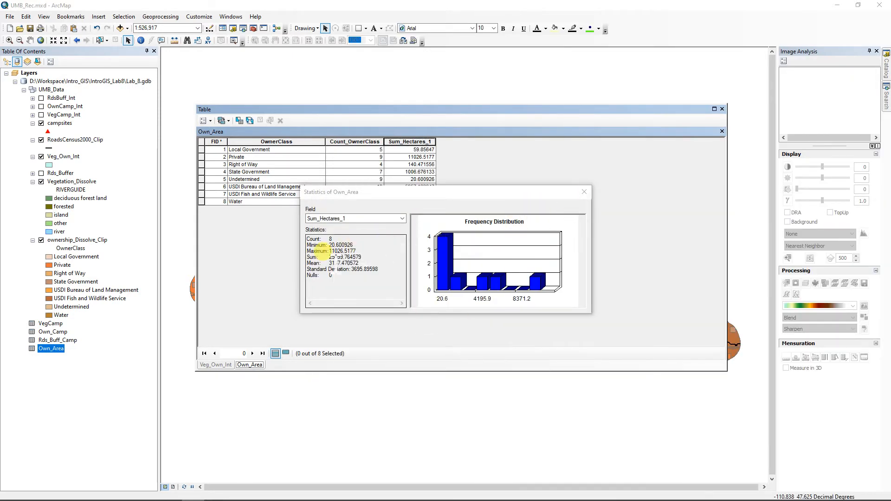
{"action": "left_click_drag", "start_coordinate": [329, 257], "coordinate": [343, 258]}
{"action": "key", "text": "ctrl+c"}
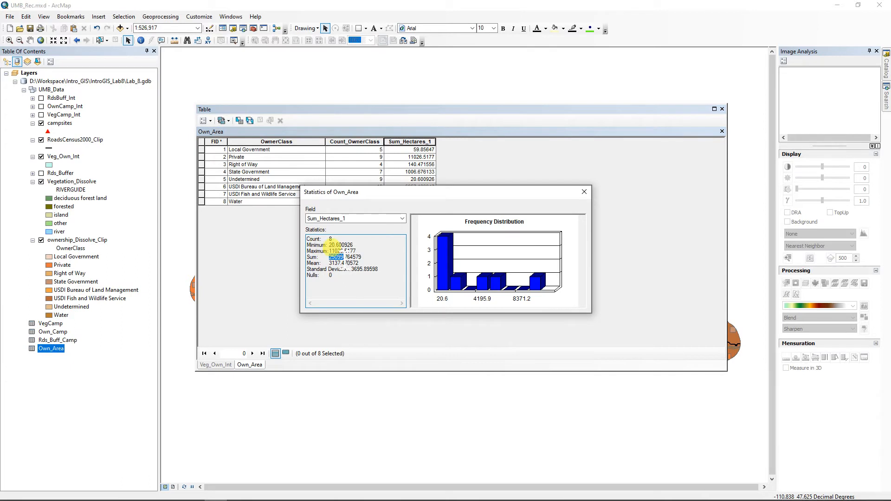
{"action": "right_click", "coordinate": [342, 260]}
{"action": "left_click", "coordinate": [242, 287]}
Step: Close the statistics and add a Float field named Percent to Own_Area
{"action": "left_click", "coordinate": [584, 192]}
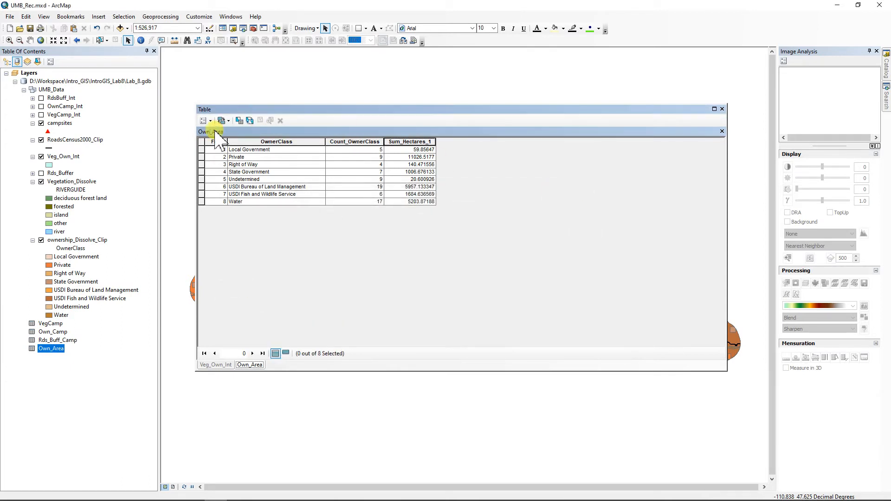
{"action": "left_click", "coordinate": [204, 122]}
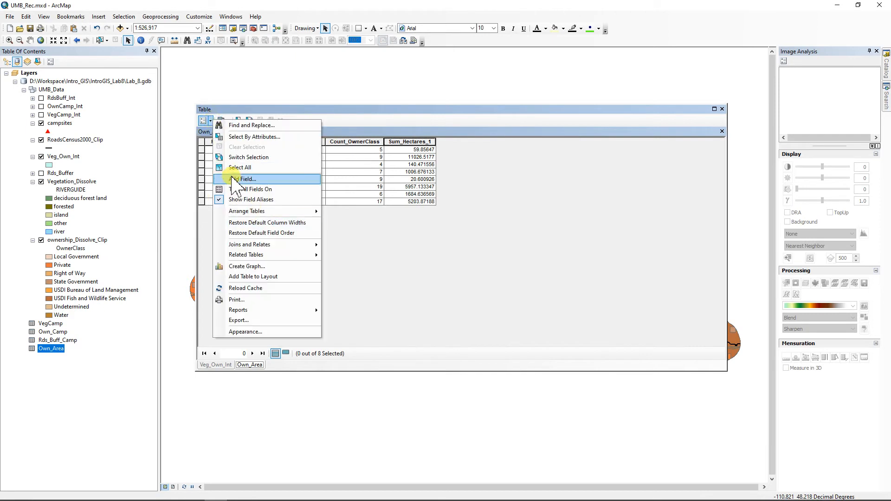
{"action": "left_click", "coordinate": [256, 177]}
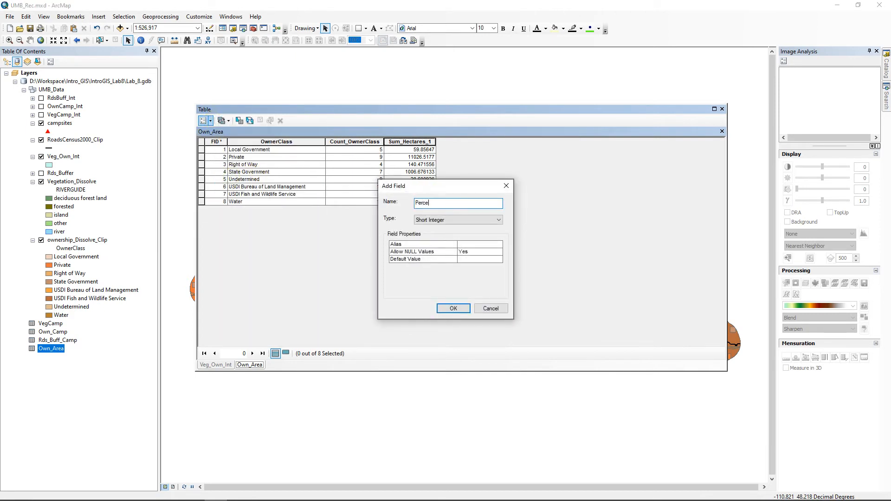
{"action": "left_click", "coordinate": [457, 220]}
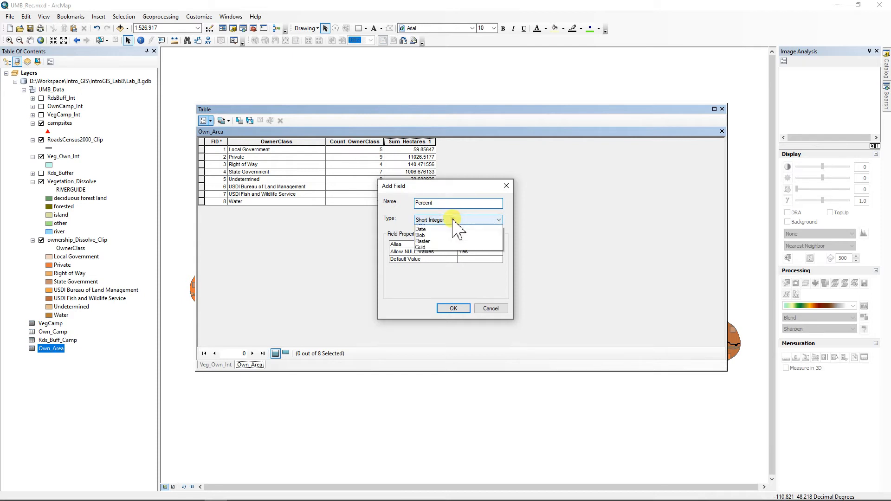
{"action": "left_click", "coordinate": [439, 241]}
{"action": "left_click", "coordinate": [452, 309]}
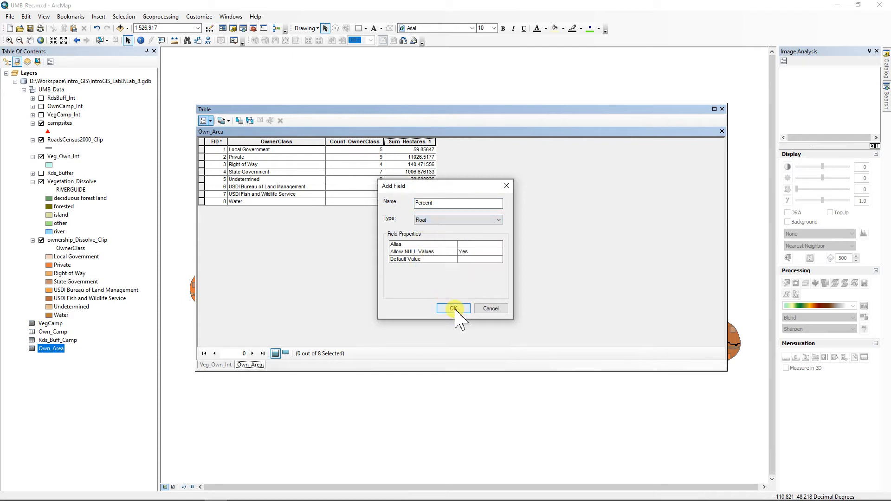
Step: Calculate Percent as [Sum_Hectares_1] / 25099 * 100 for every owner class
{"action": "right_click", "coordinate": [463, 142]}
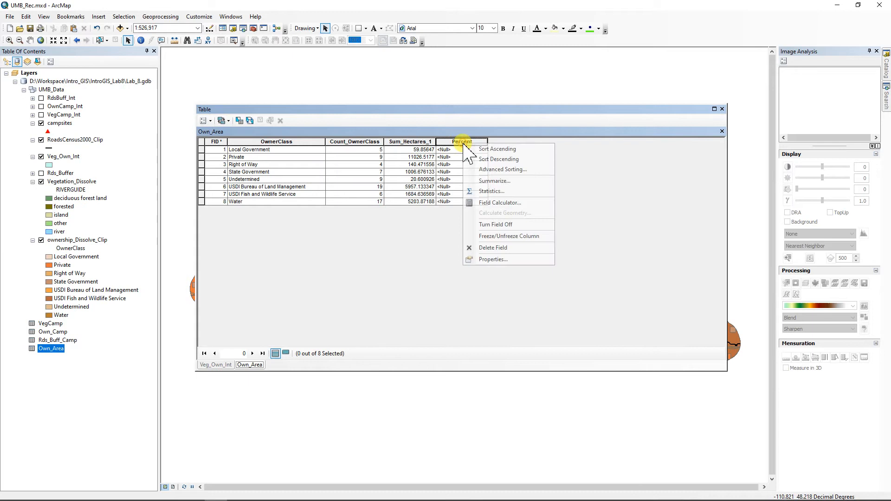
{"action": "left_click", "coordinate": [499, 203]}
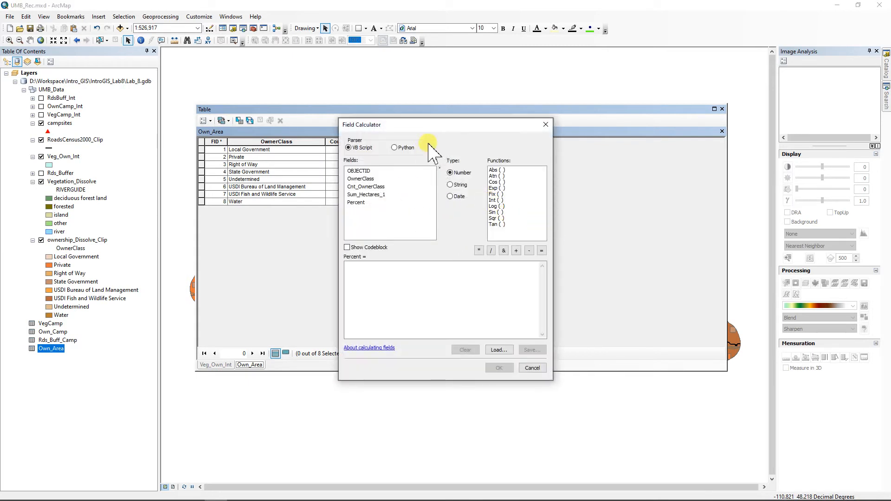
{"action": "left_click_drag", "start_coordinate": [434, 124], "coordinate": [617, 140]}
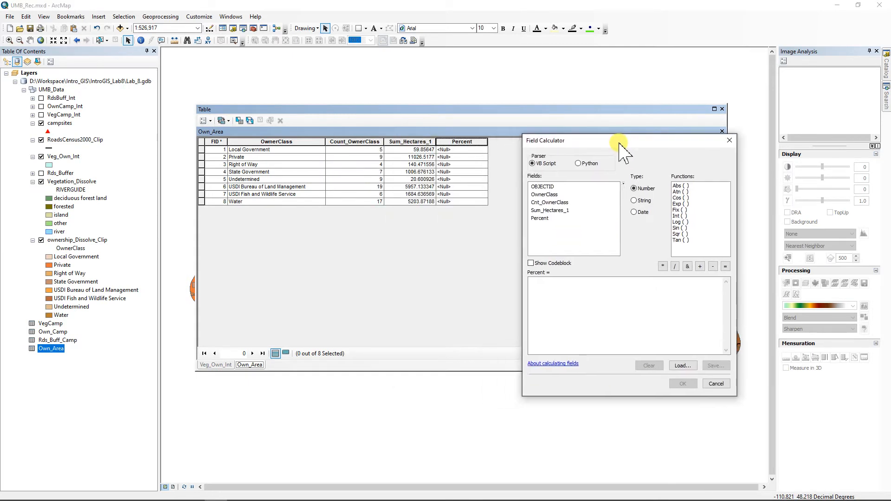
{"action": "double_click", "coordinate": [549, 210]}
{"action": "left_click", "coordinate": [674, 266]}
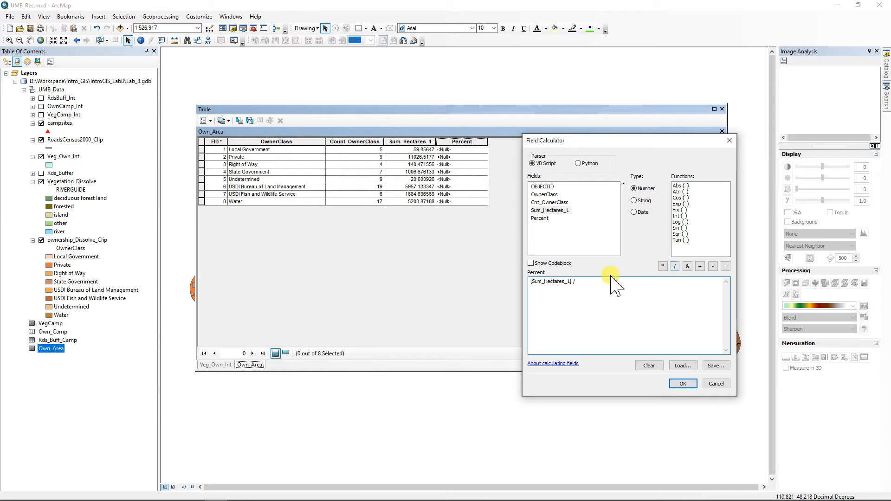
{"action": "right_click", "coordinate": [595, 282]}
{"action": "left_click", "coordinate": [499, 323]}
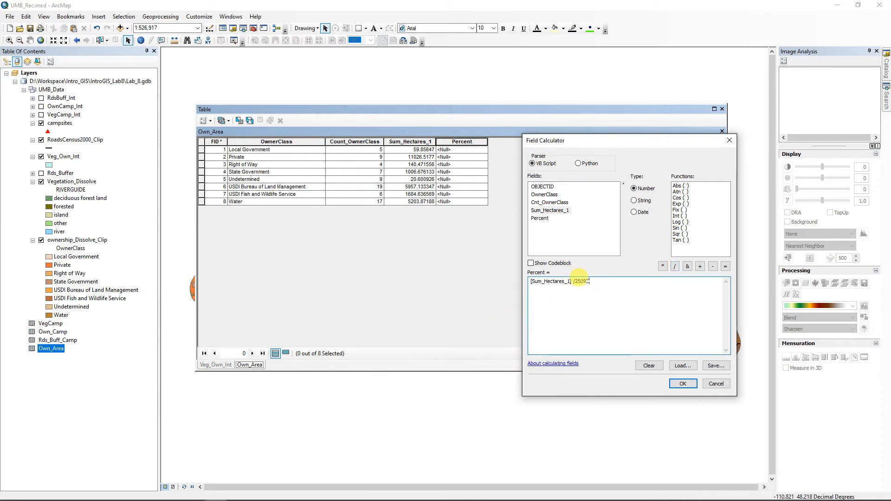
{"action": "type", "text": "*"}
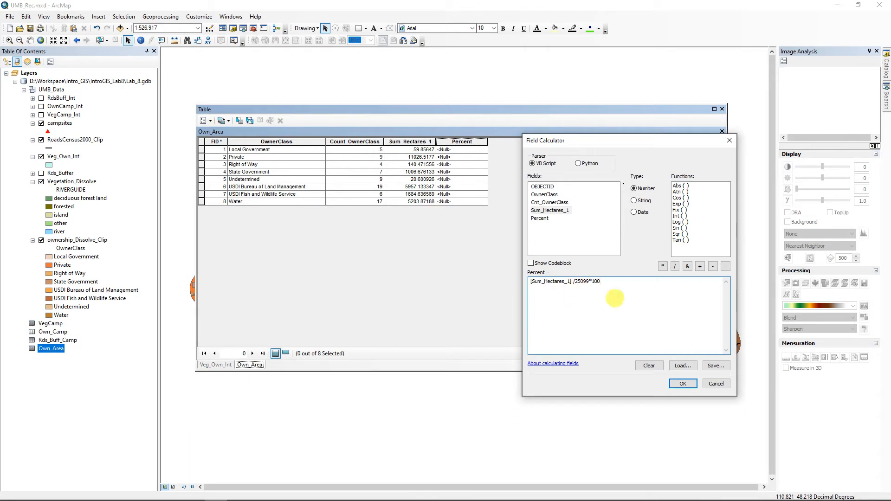
{"action": "left_click", "coordinate": [683, 383]}
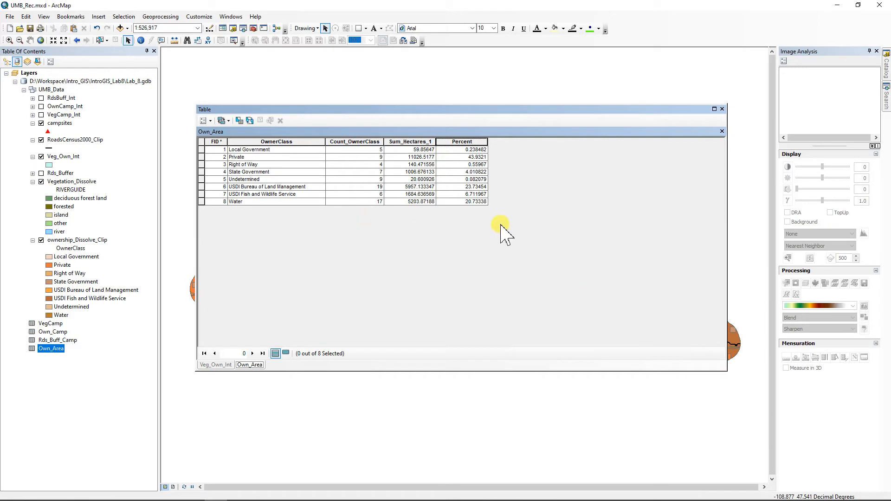
Step: Format the Own_Area Percent field to show 2 decimal places
{"action": "right_click", "coordinate": [455, 141]}
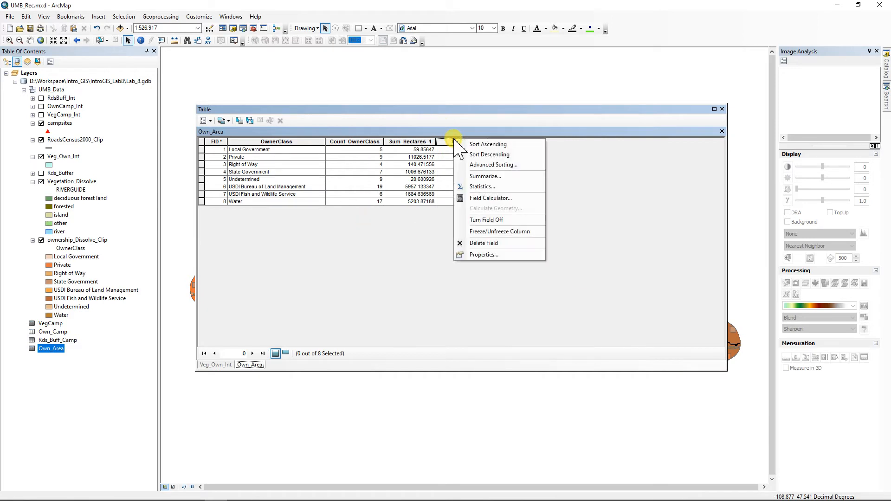
{"action": "left_click", "coordinate": [483, 255]}
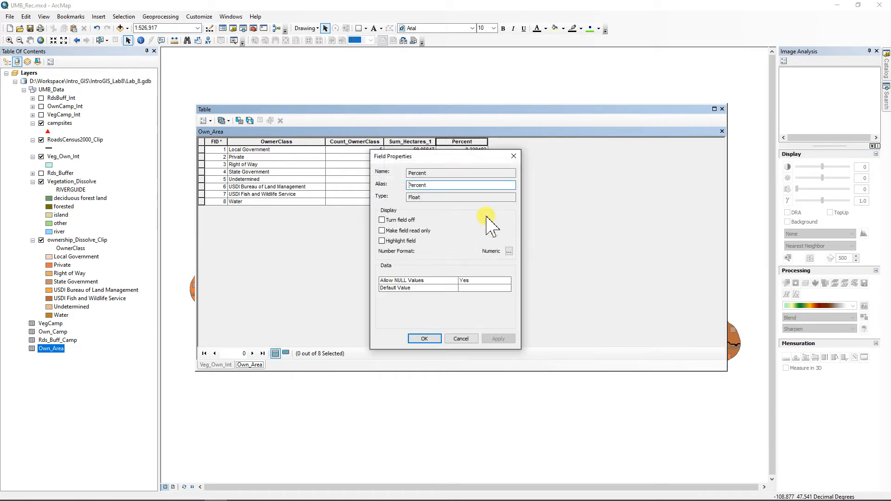
{"action": "left_click", "coordinate": [510, 253]}
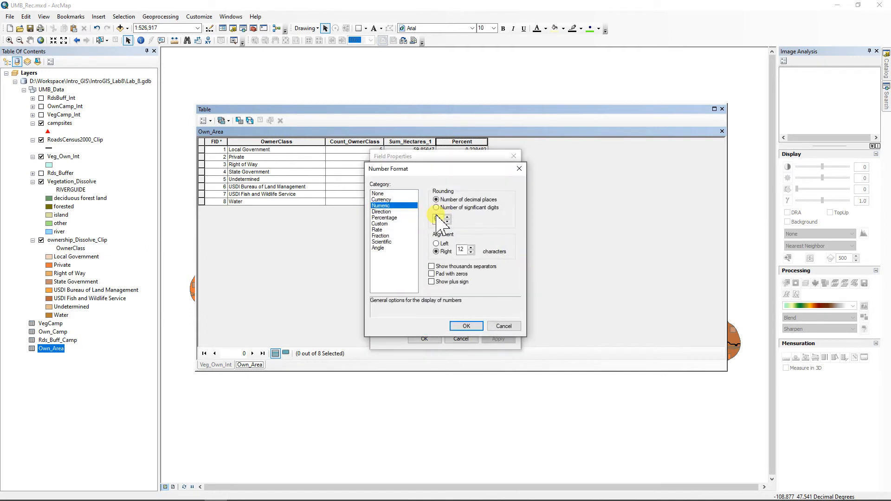
{"action": "double_click", "coordinate": [436, 219]}
{"action": "type", "text": "2"}
{"action": "key", "text": "Return"}
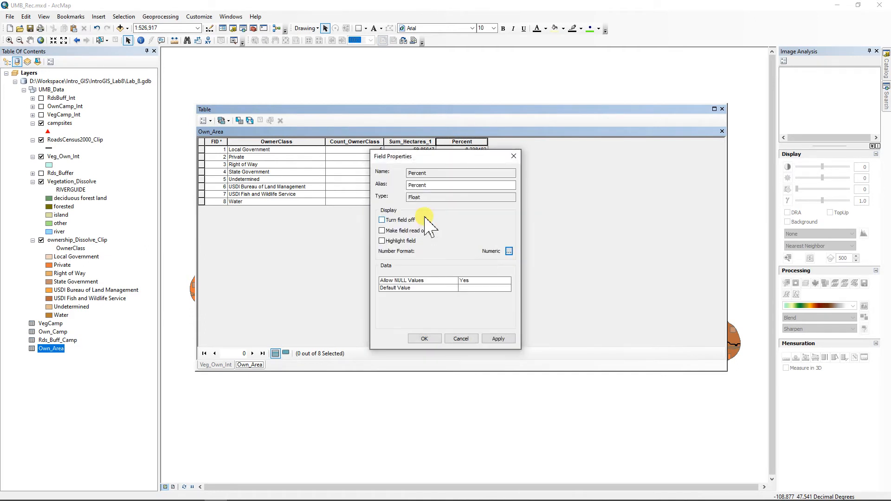
{"action": "left_click", "coordinate": [509, 251]}
{"action": "left_click", "coordinate": [465, 326]}
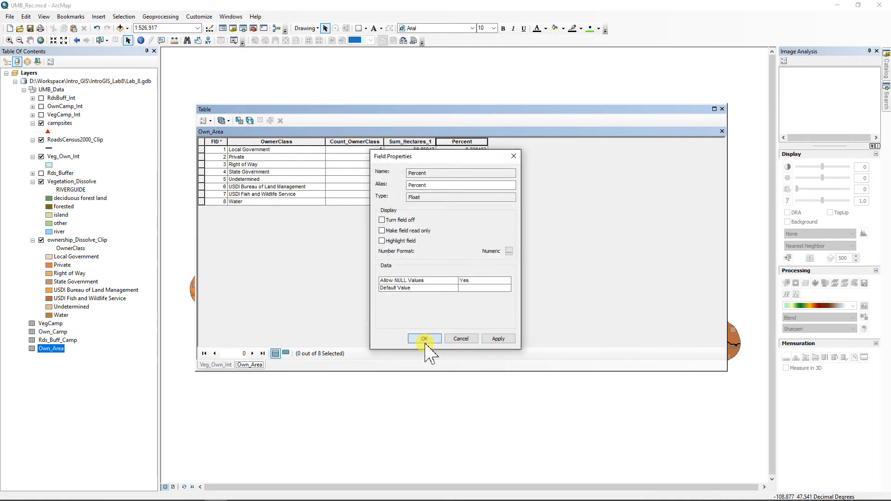
{"action": "left_click", "coordinate": [424, 340]}
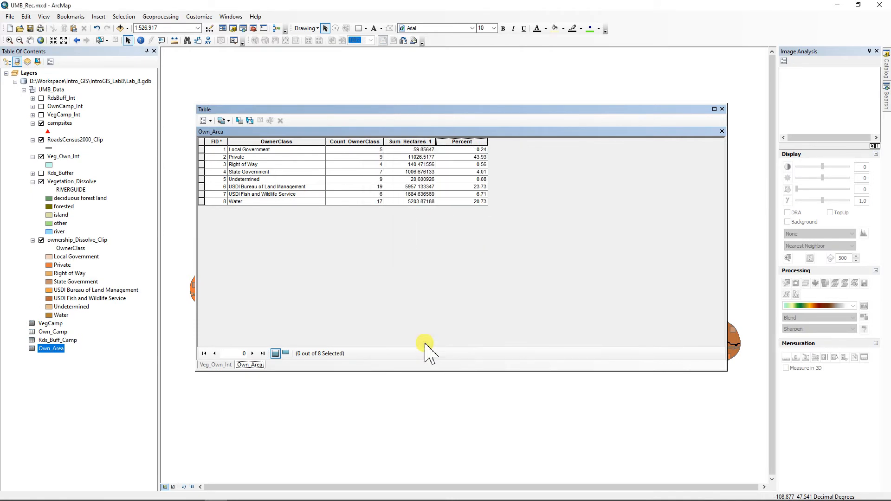
Step: Check the Percent column statistics, confirming the sum is about 100, then close them
{"action": "right_click", "coordinate": [474, 141]}
{"action": "left_click", "coordinate": [501, 194]}
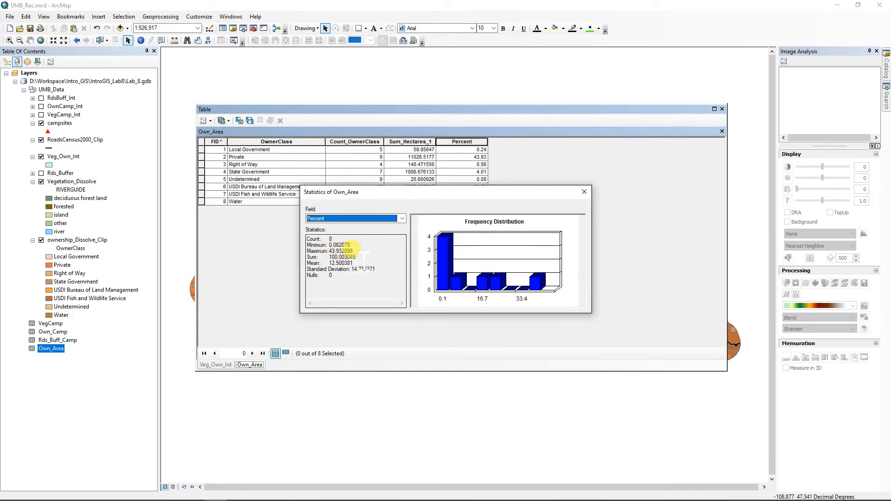
{"action": "left_click_drag", "start_coordinate": [313, 251], "coordinate": [353, 256]}
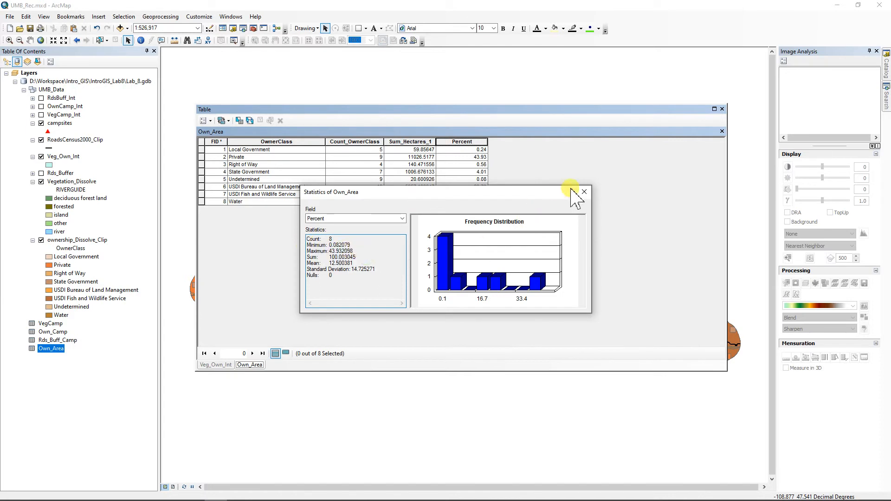
{"action": "left_click", "coordinate": [584, 192]}
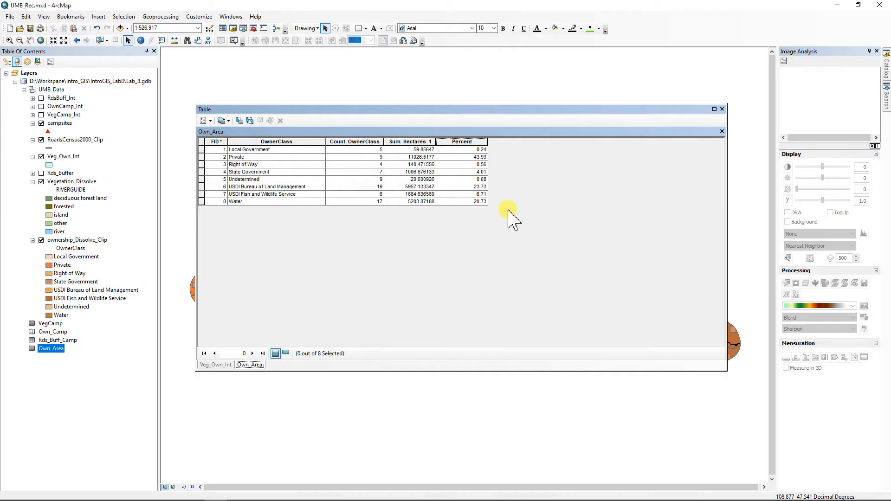
Step: Close the Own_Area attribute table, zoom around the river, and uncheck the Veg_Own_Int layer
{"action": "left_click", "coordinate": [722, 109]}
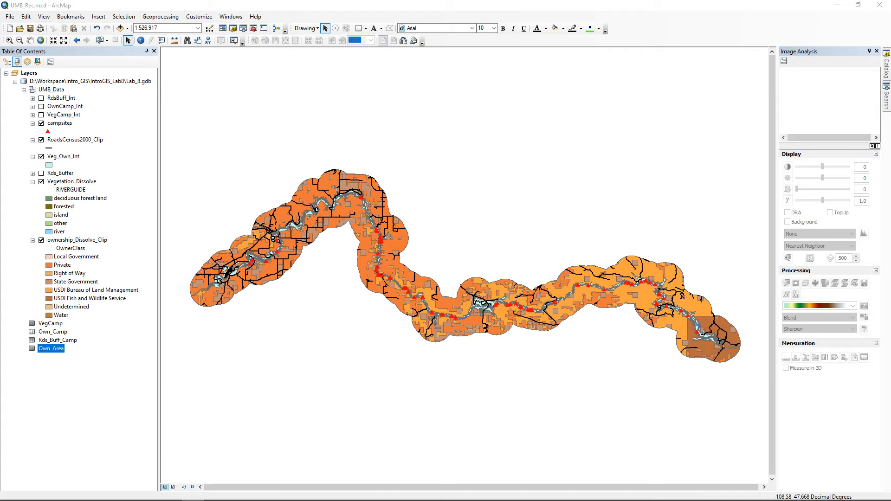
{"action": "scroll", "coordinate": [459, 316], "scroll_direction": "up", "scroll_amount": 1}
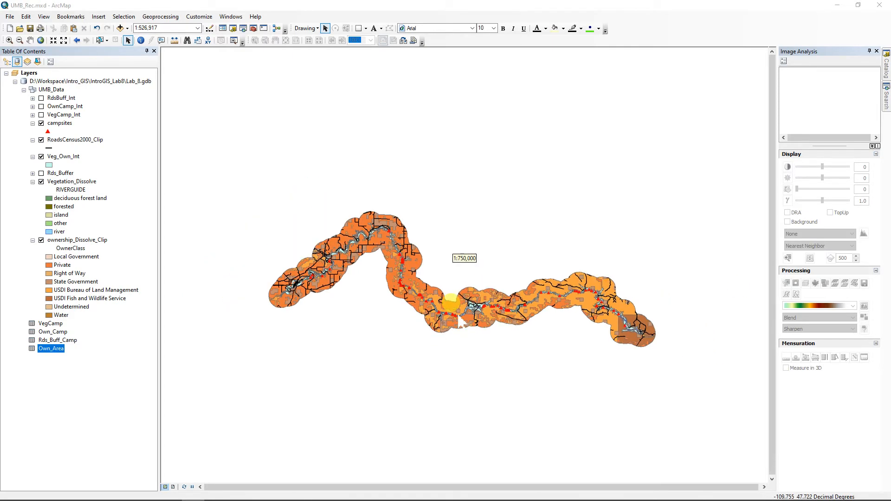
{"action": "scroll", "coordinate": [458, 318], "scroll_direction": "down", "scroll_amount": 3}
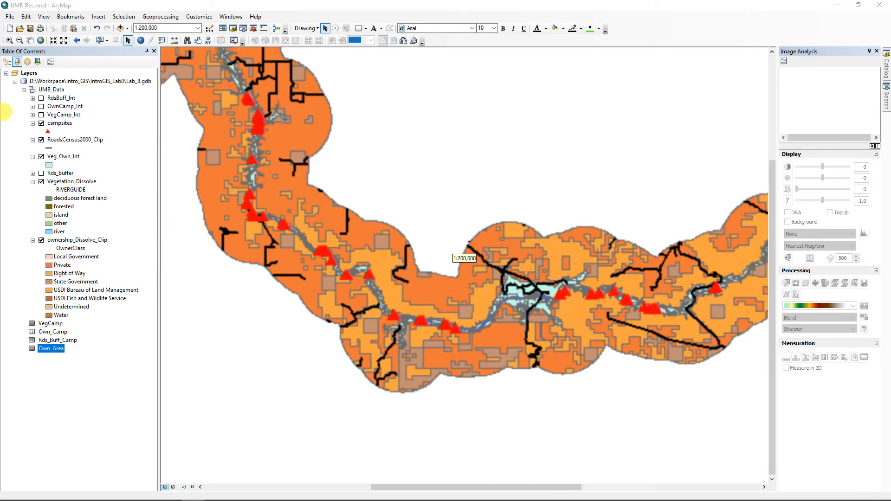
{"action": "left_click", "coordinate": [41, 157]}
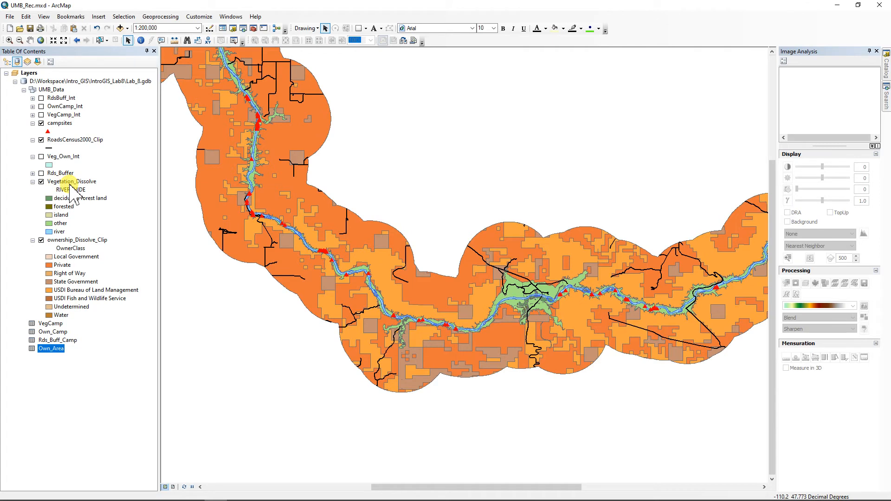
Step: Select the river record in the Vegetation_Dissolve attribute table
{"action": "double_click", "coordinate": [68, 181], "text": "ctrl"}
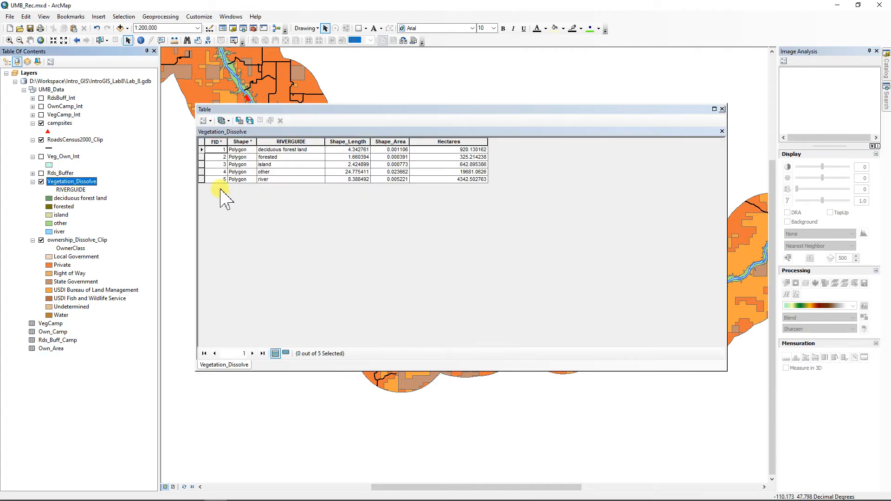
{"action": "left_click", "coordinate": [201, 179]}
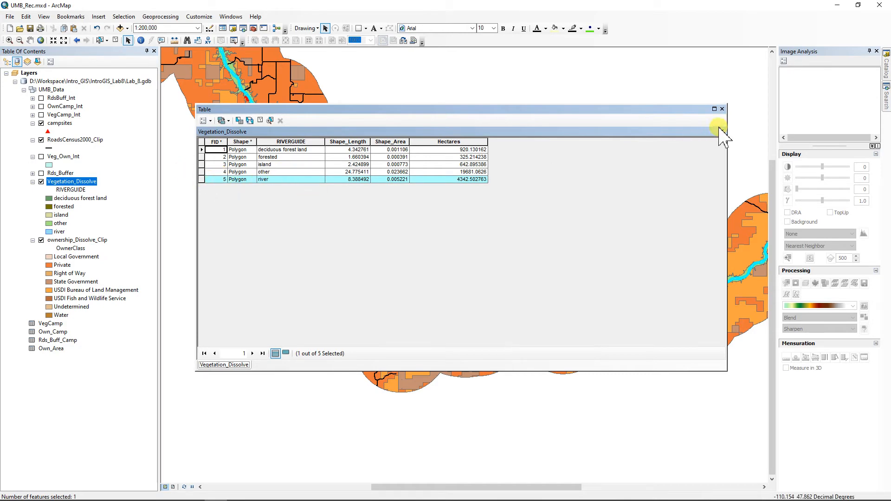
{"action": "left_click", "coordinate": [722, 109]}
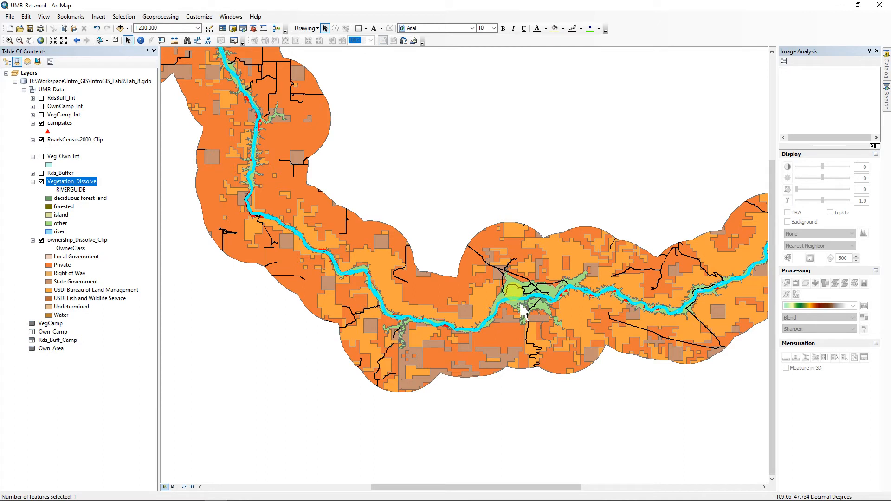
Step: Export the selected Vegetation_Dissolve feature as a River feature class and add it to the map
{"action": "right_click", "coordinate": [68, 182]}
{"action": "mouse_move", "coordinate": [104, 342]}
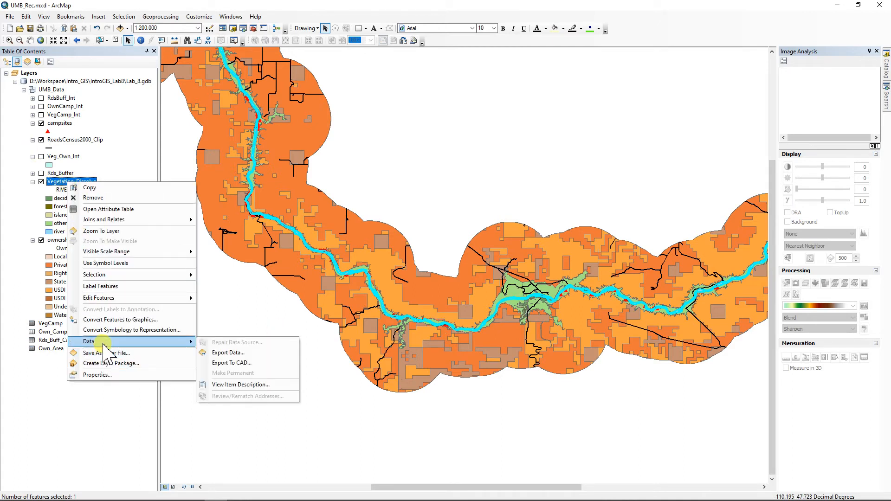
{"action": "left_click", "coordinate": [228, 353]}
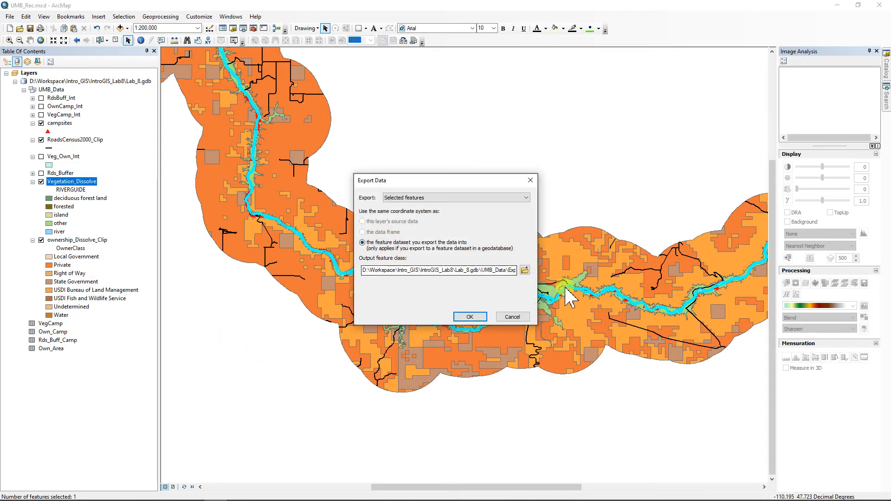
{"action": "left_click", "coordinate": [525, 270]}
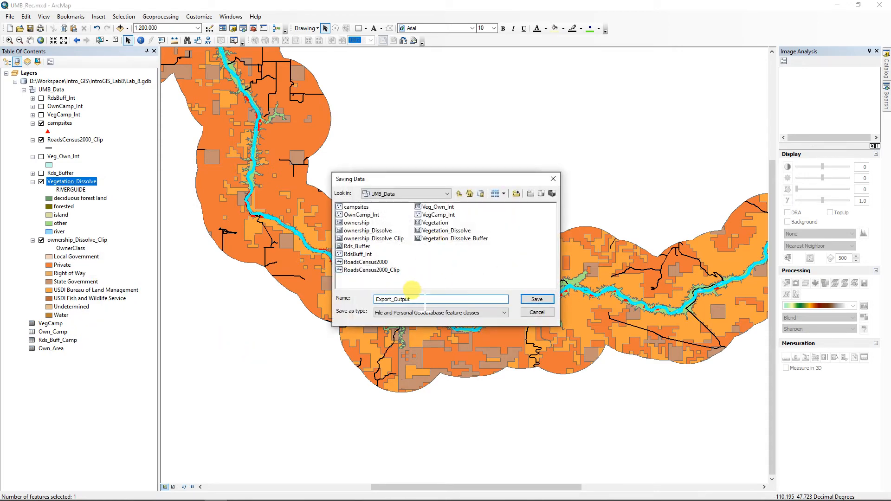
{"action": "type", "text": "Ri"}
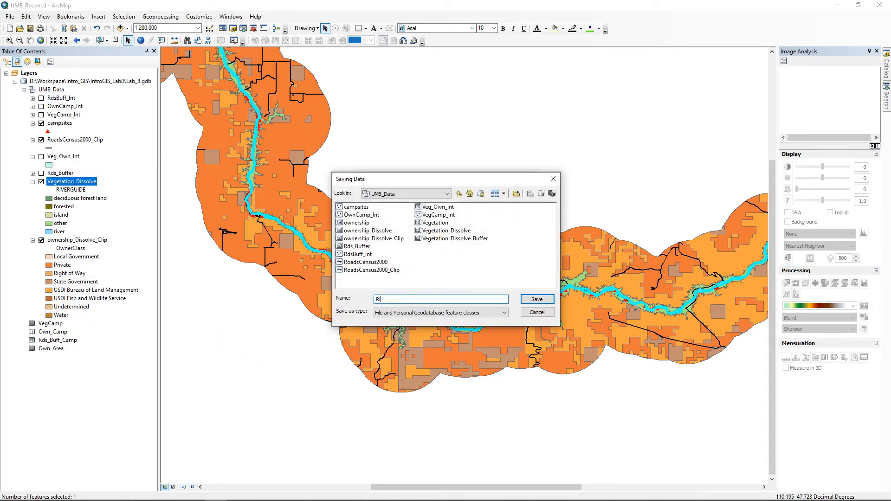
{"action": "type", "text": "ver"}
{"action": "left_click", "coordinate": [535, 299]}
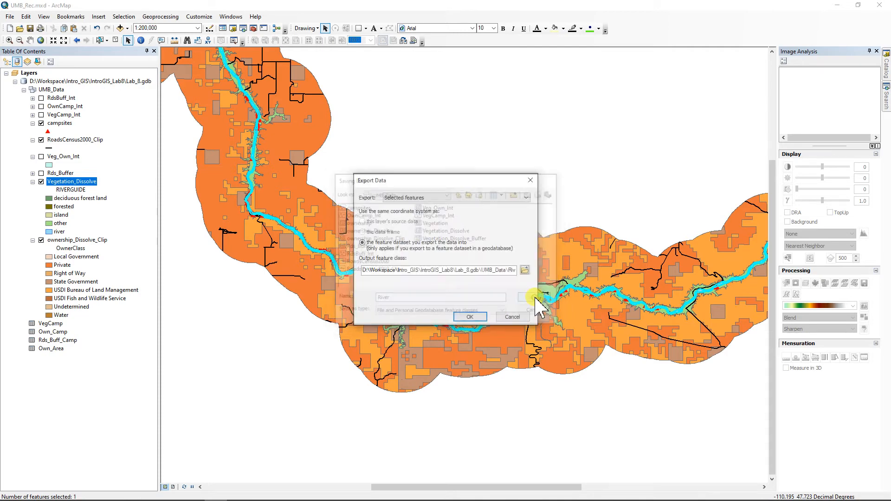
{"action": "left_click", "coordinate": [468, 317]}
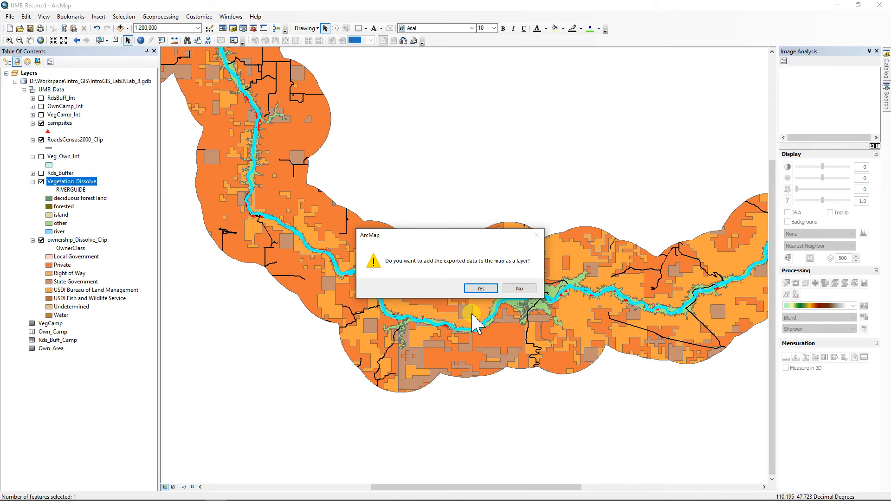
{"action": "left_click", "coordinate": [480, 288]}
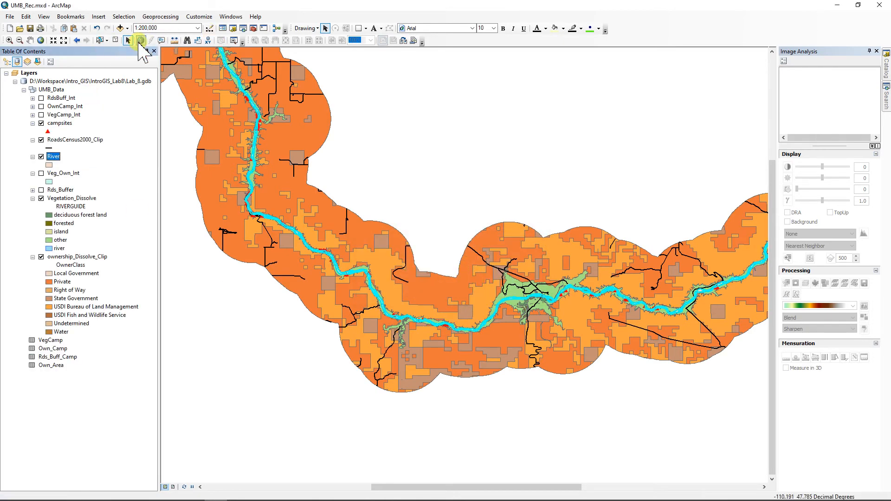
Step: Clear the selection and start a Buffer with River as the input features
{"action": "left_click", "coordinate": [116, 41]}
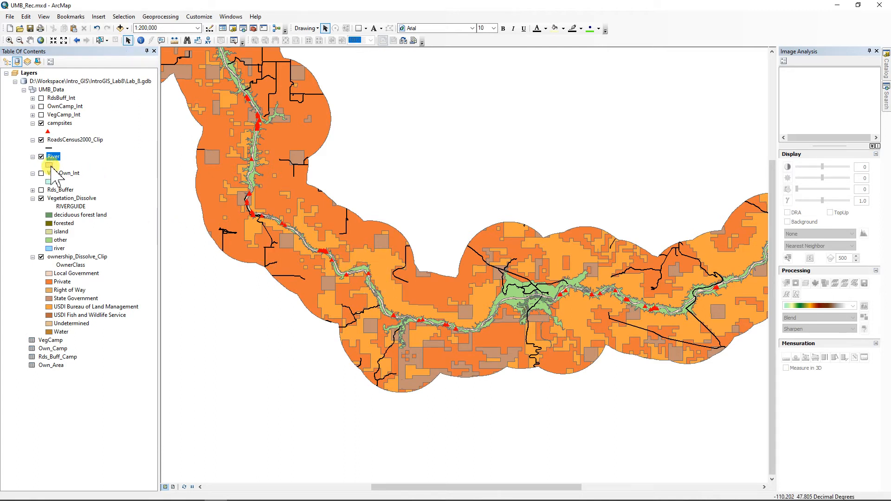
{"action": "left_click", "coordinate": [160, 17]}
{"action": "left_click", "coordinate": [161, 27]}
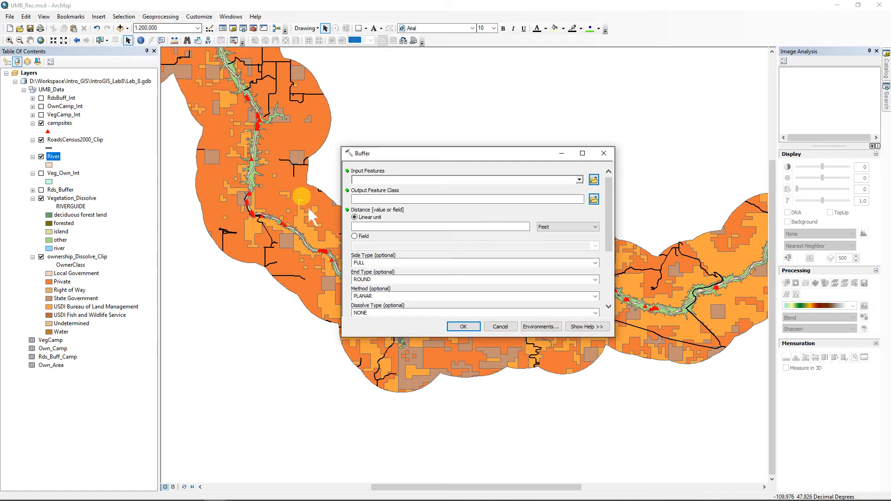
{"action": "left_click_drag", "start_coordinate": [53, 157], "coordinate": [372, 180]}
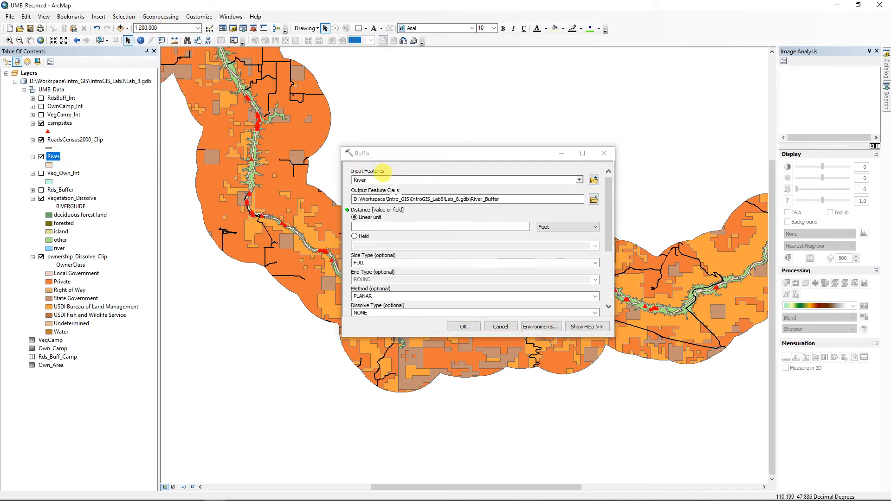
Step: Set the buffer output to River_Buffer in the UMB_Data geodatabase
{"action": "left_click", "coordinate": [595, 200]}
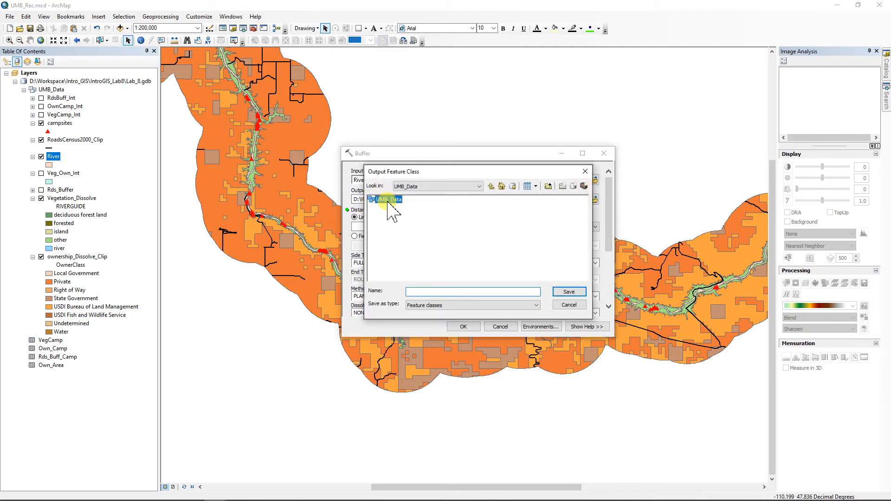
{"action": "double_click", "coordinate": [385, 200]}
{"action": "left_click", "coordinate": [421, 293]}
{"action": "type", "text": "R"}
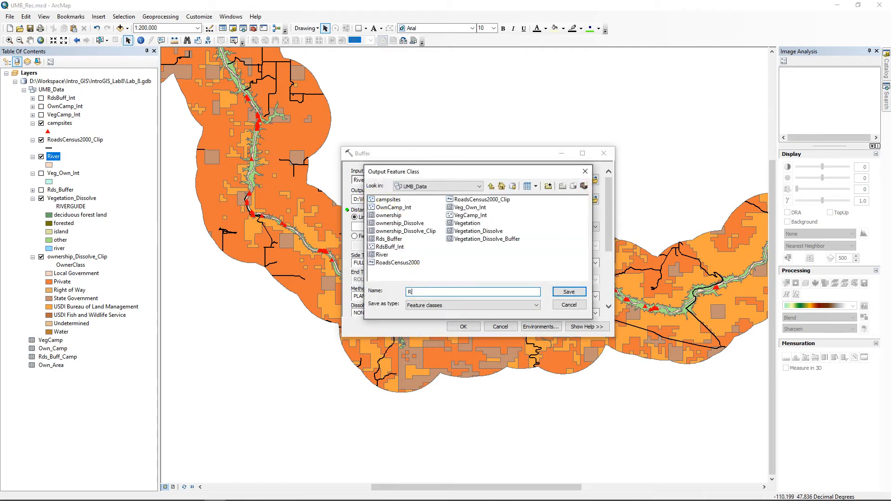
{"action": "type", "text": "iver_Buffer"}
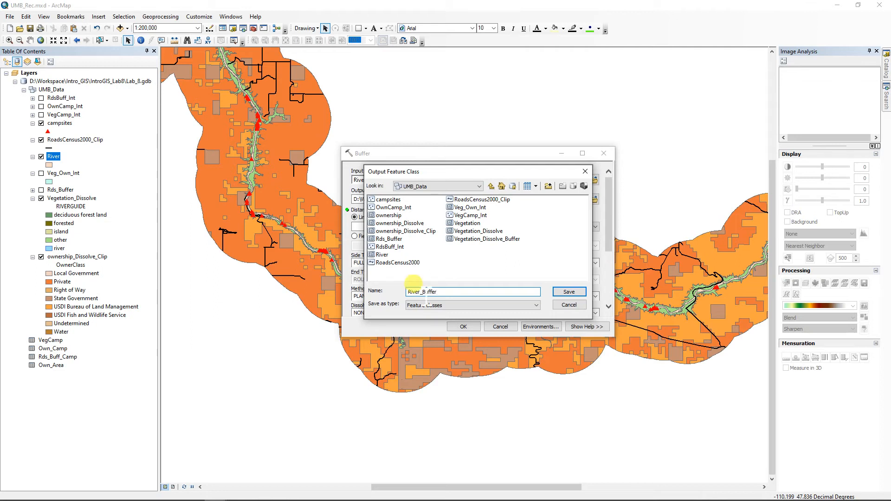
{"action": "left_click", "coordinate": [569, 292]}
{"action": "left_click", "coordinate": [462, 327]}
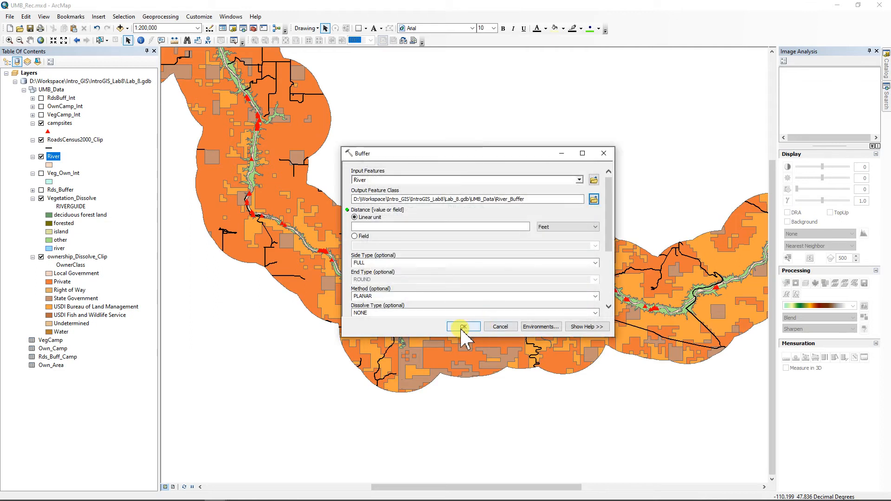
Step: Set the buffer distance to 1 Kilometers and run the buffer
{"action": "left_click", "coordinate": [508, 227]}
{"action": "type", "text": "1"}
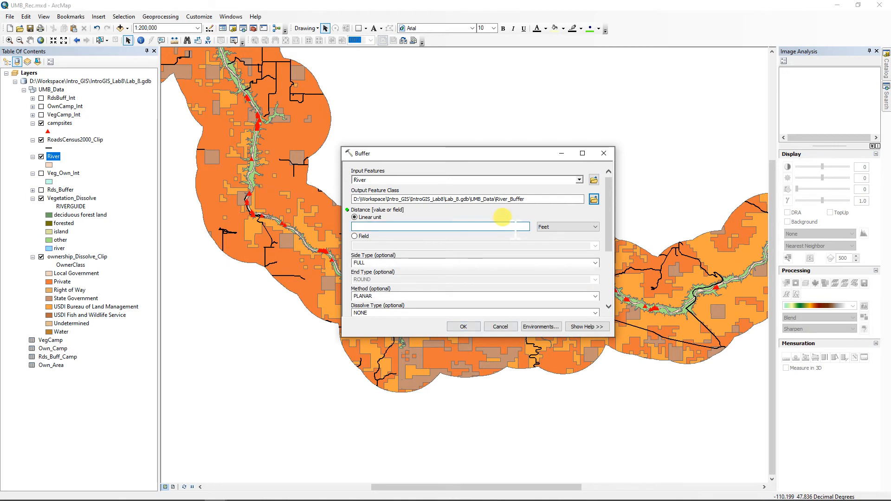
{"action": "left_click", "coordinate": [551, 226]}
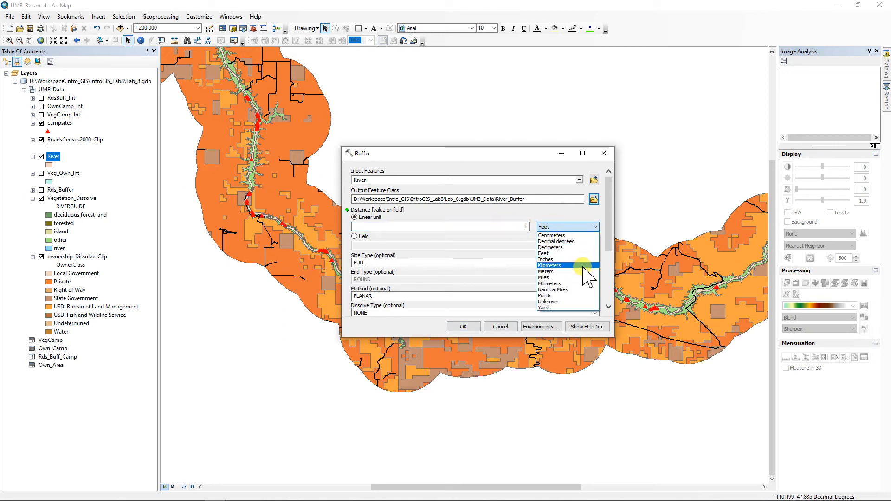
{"action": "left_click", "coordinate": [563, 259]}
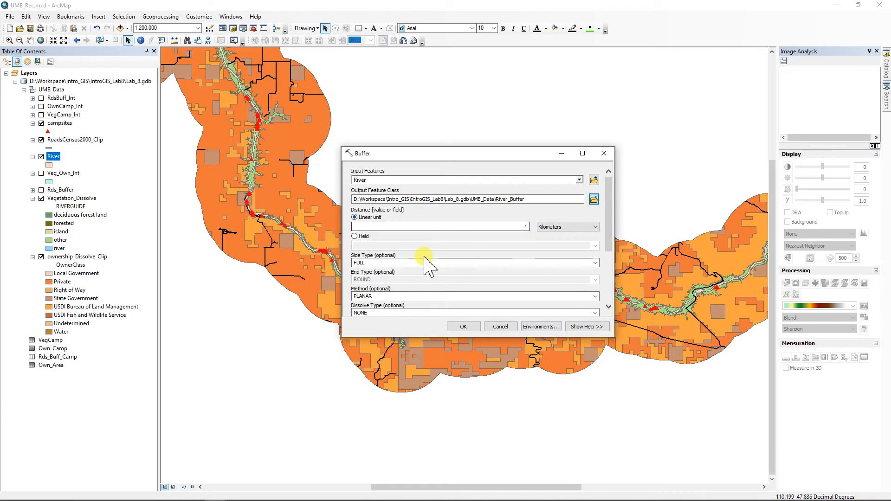
{"action": "left_click", "coordinate": [465, 327]}
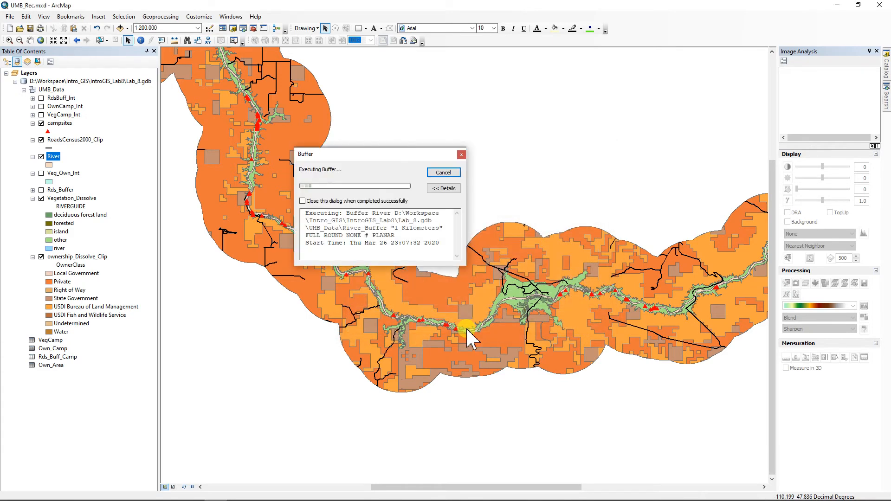
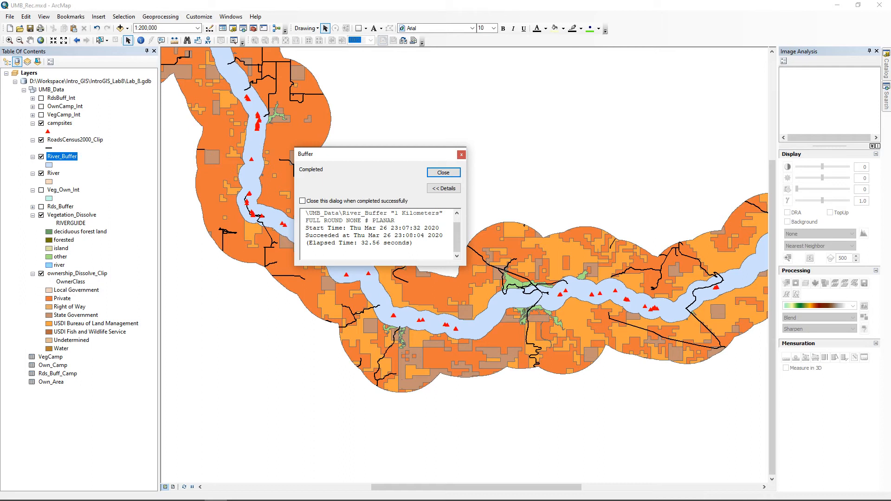
Step: Close the finished Buffer report and open the Geoprocessing menu
{"action": "left_click", "coordinate": [444, 173]}
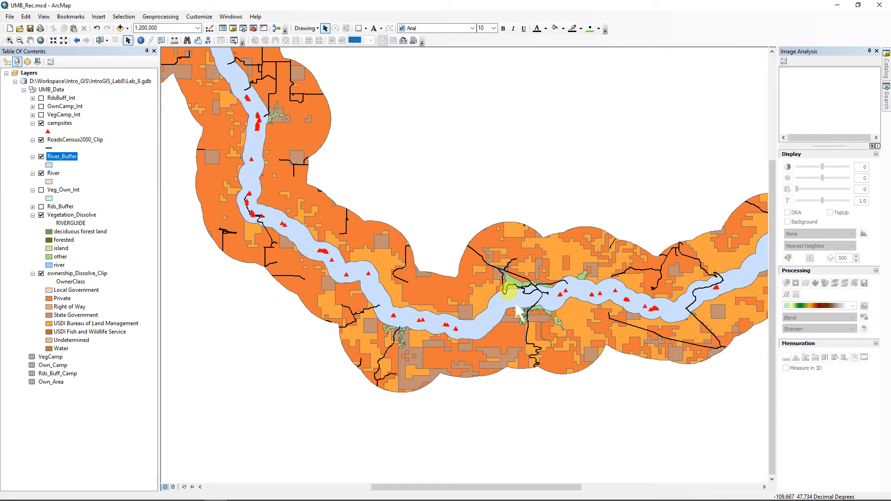
{"action": "left_click", "coordinate": [159, 18]}
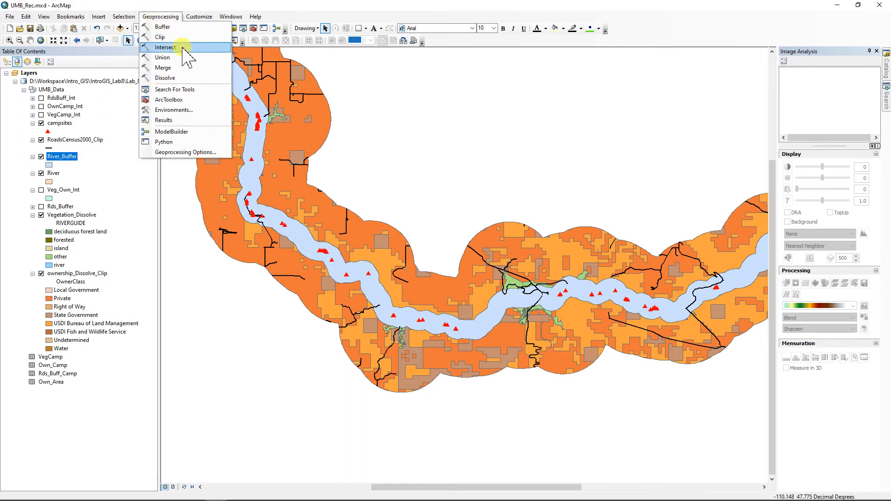
Step: Intersect River_Buffer with ownership_Dissolve_Clip, saving the output as Own_Int_Buff1k
{"action": "left_click", "coordinate": [174, 48]}
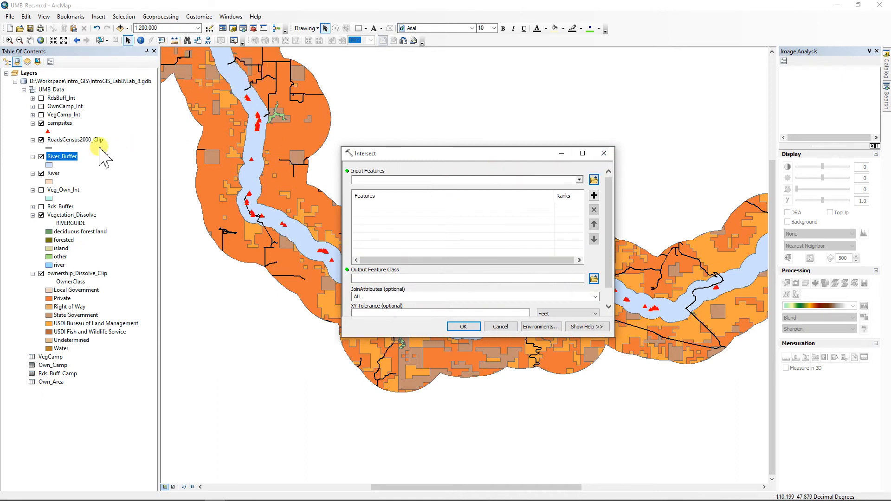
{"action": "left_click_drag", "start_coordinate": [62, 156], "coordinate": [376, 181]}
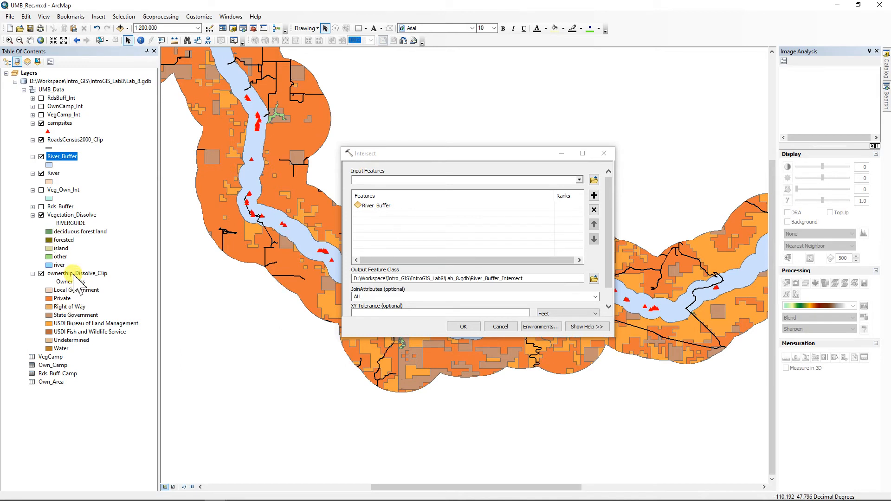
{"action": "left_click_drag", "start_coordinate": [77, 273], "coordinate": [399, 214]}
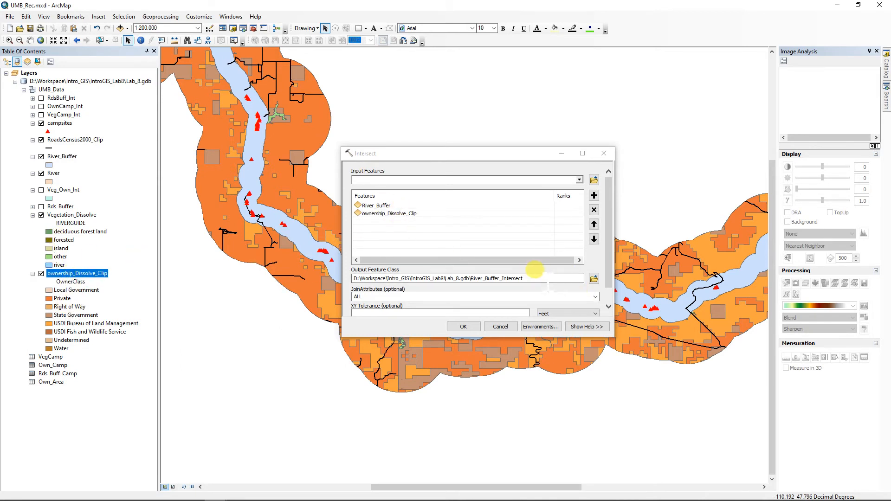
{"action": "left_click", "coordinate": [593, 278]}
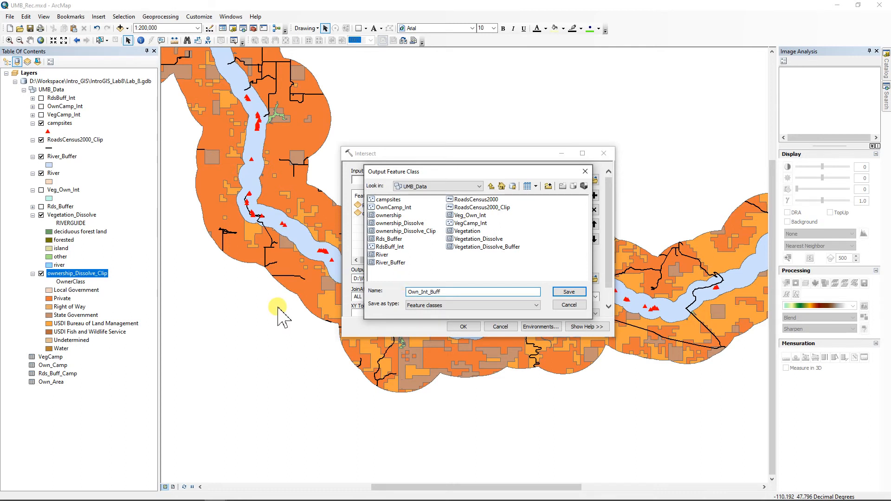
{"action": "left_click", "coordinate": [575, 293]}
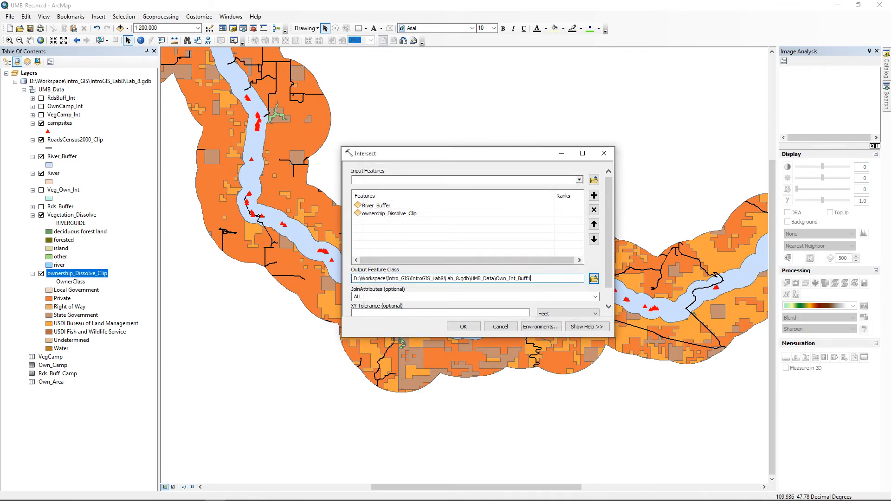
{"action": "type", "text": "1k"}
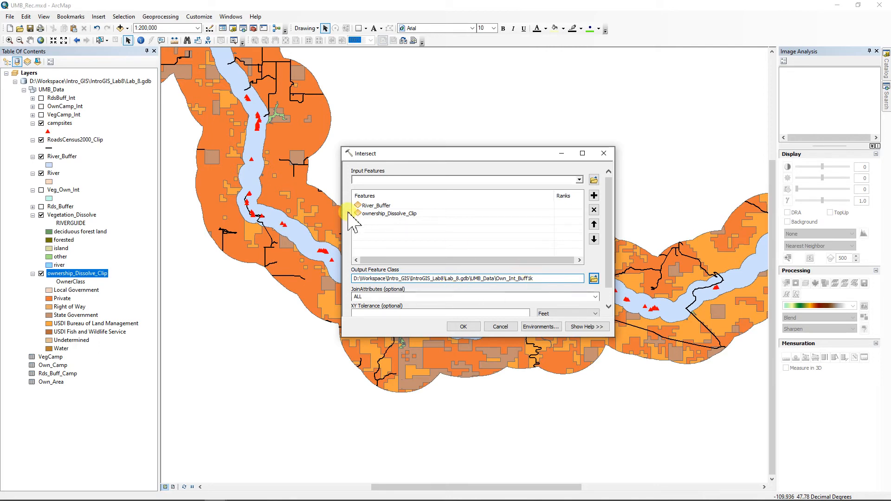
{"action": "left_click", "coordinate": [464, 327]}
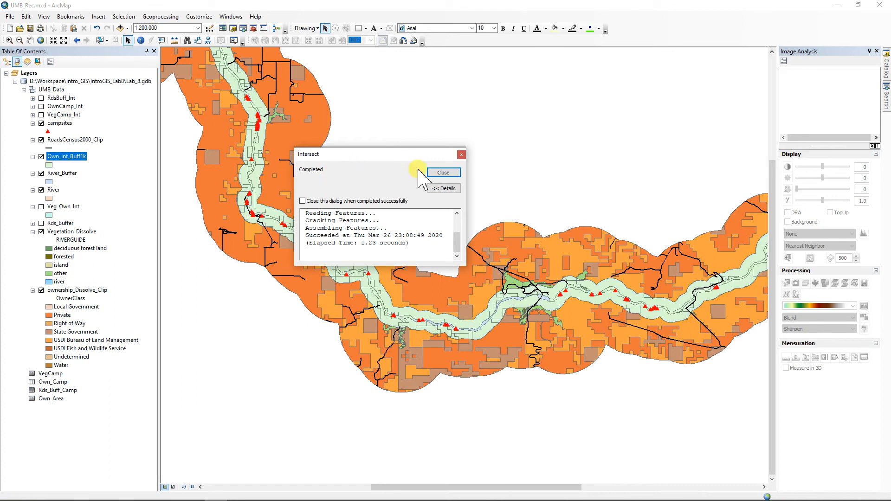
Step: Open Own_Int_Buff1k's attribute table and delete the first, duplicate Hectares field
{"action": "left_click", "coordinate": [443, 173]}
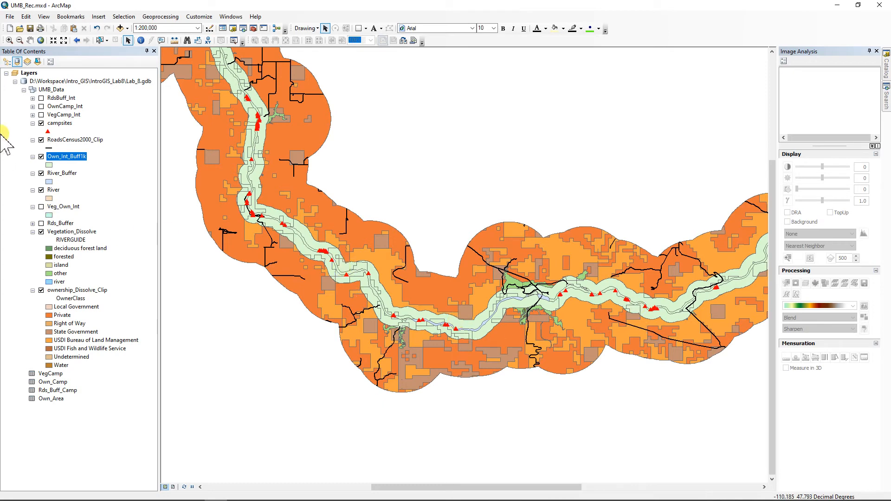
{"action": "right_click", "coordinate": [75, 157]}
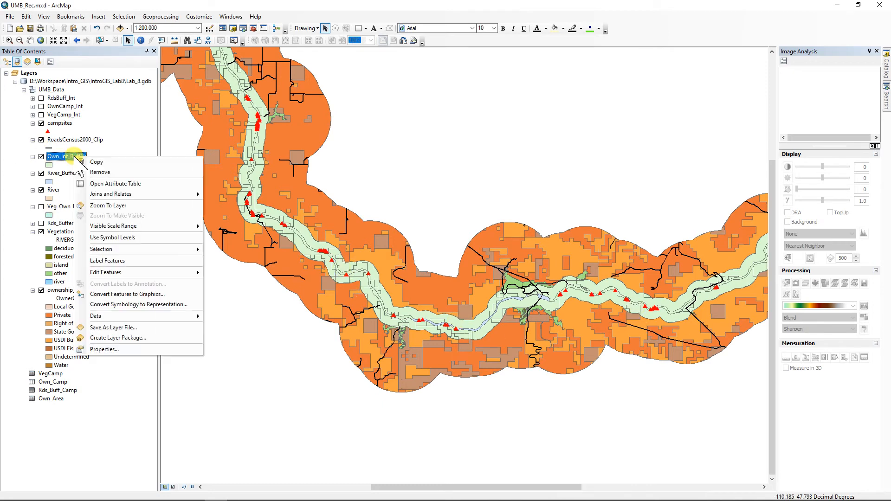
{"action": "left_click", "coordinate": [119, 193]}
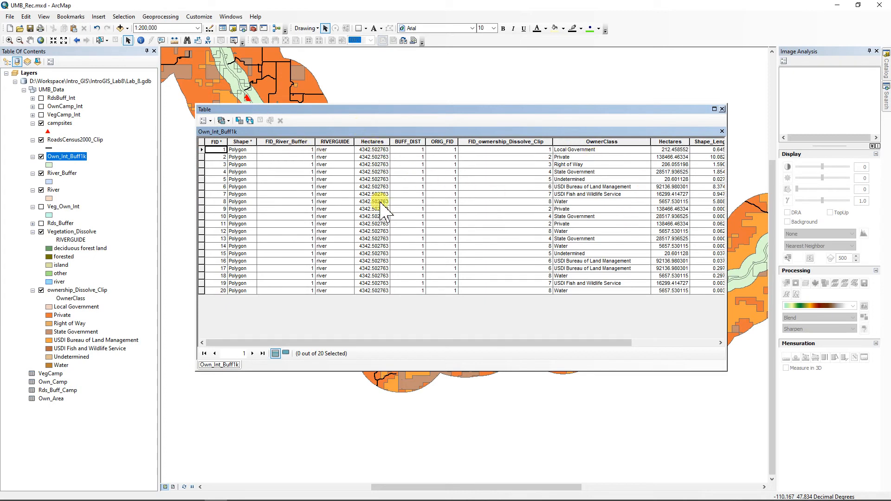
{"action": "left_click", "coordinate": [371, 283]}
{"action": "left_click", "coordinate": [371, 142]}
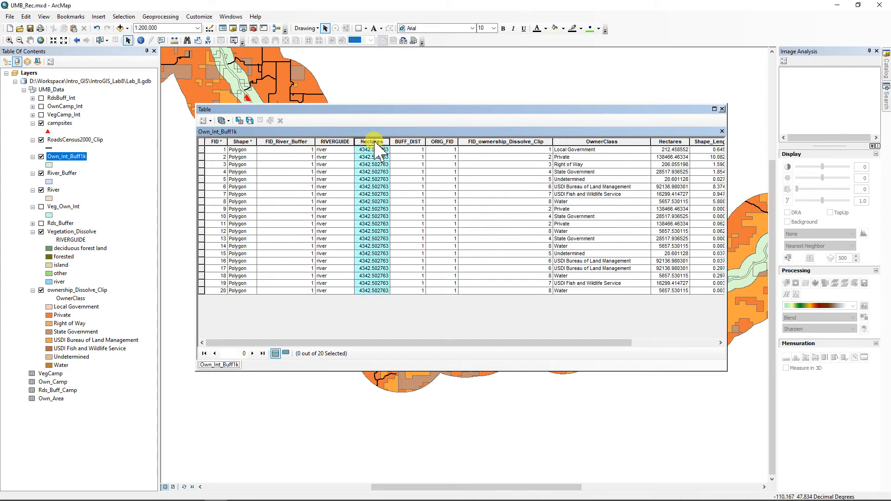
{"action": "right_click", "coordinate": [372, 142]}
{"action": "left_click", "coordinate": [404, 246]}
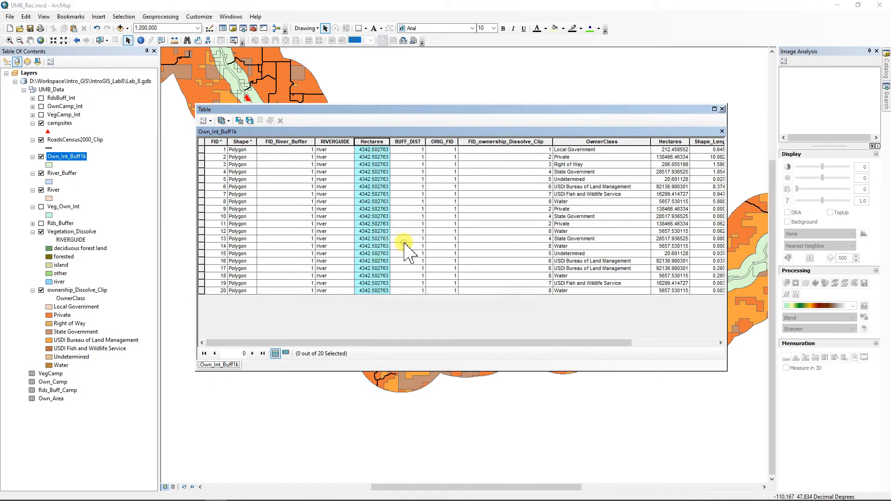
{"action": "left_click", "coordinate": [478, 293]}
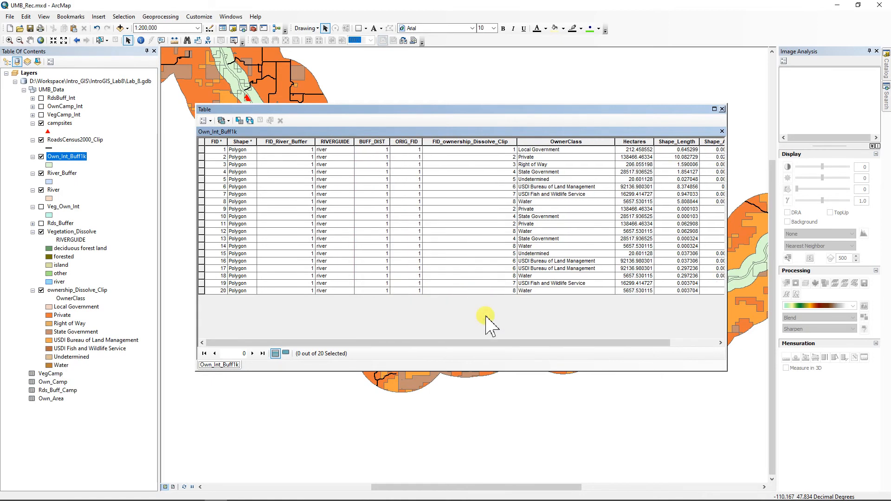
Step: Recalculate the remaining Hectares field with Calculate Geometry as area in Hectares [ha]
{"action": "left_click_drag", "start_coordinate": [502, 344], "coordinate": [533, 345]}
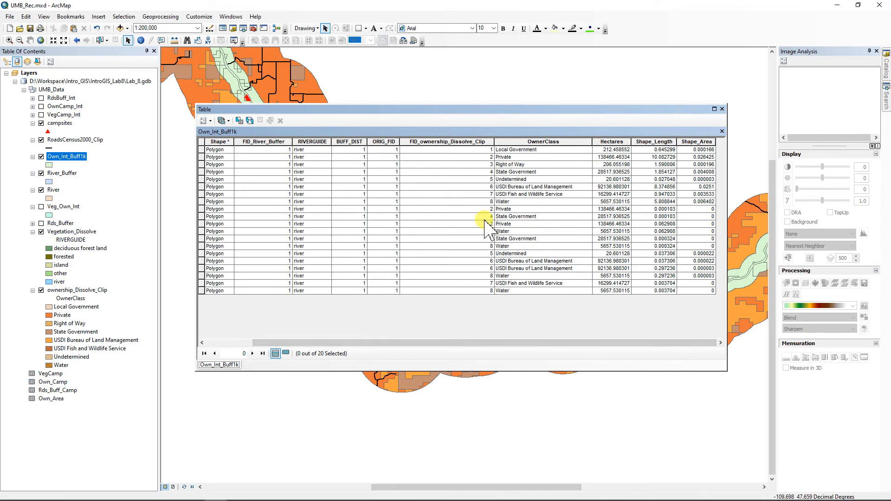
{"action": "right_click", "coordinate": [611, 142]}
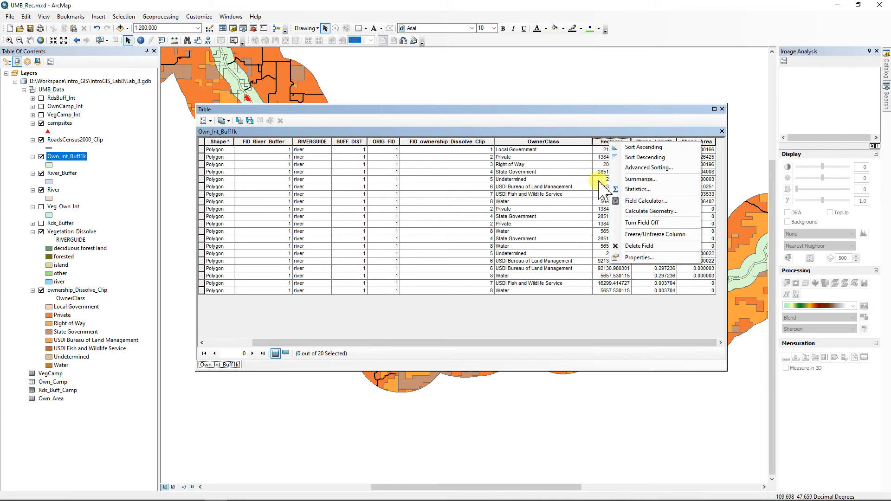
{"action": "left_click", "coordinate": [643, 217]}
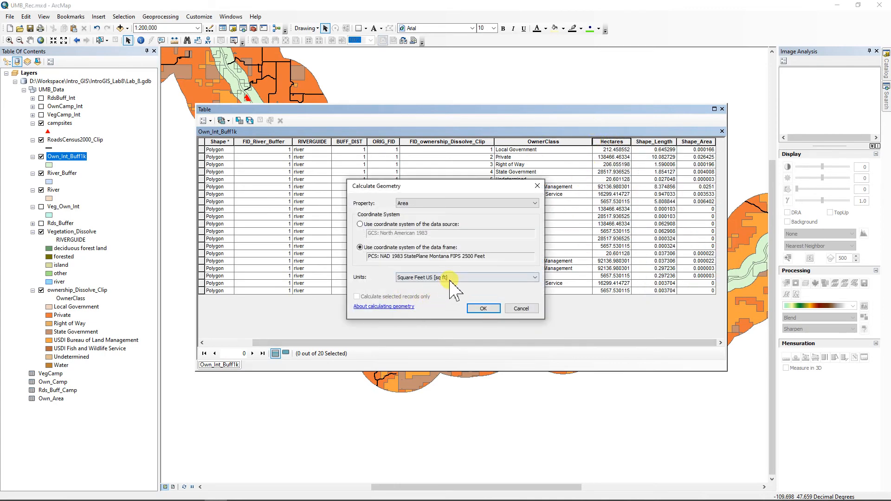
{"action": "left_click", "coordinate": [453, 278]}
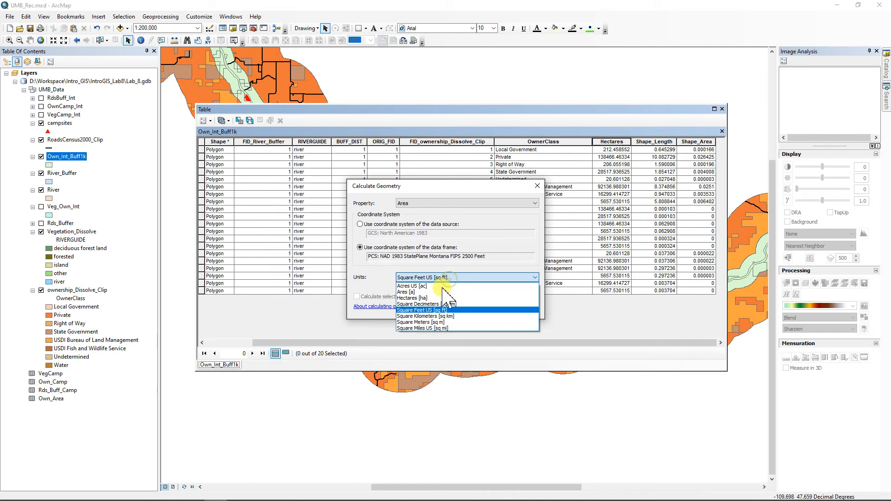
{"action": "left_click", "coordinate": [418, 298]}
{"action": "left_click", "coordinate": [483, 309]}
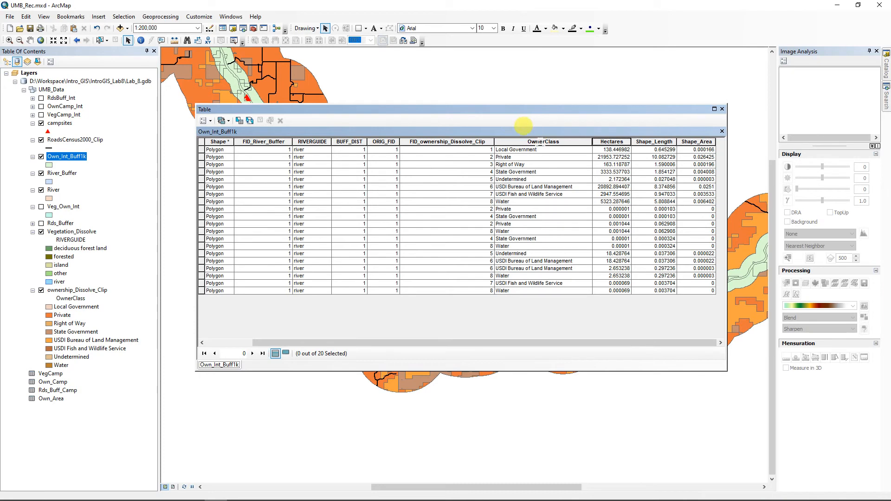
{"action": "left_click", "coordinate": [542, 142]}
{"action": "right_click", "coordinate": [542, 141]}
Step: Summarize by OwnerClass with the sum of Hectares_1, output 1K_SumOwn; the run fails
{"action": "left_click", "coordinate": [571, 182]}
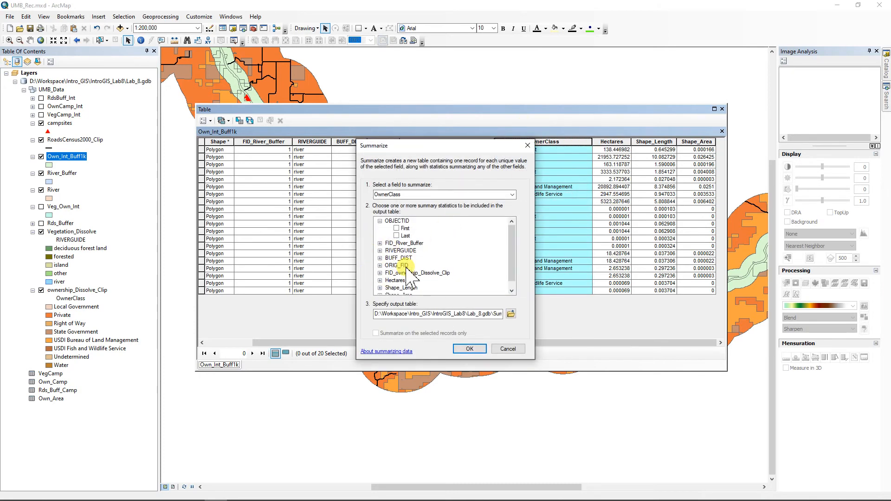
{"action": "scroll", "coordinate": [404, 276], "scroll_direction": "down", "scroll_amount": 1}
{"action": "left_click", "coordinate": [380, 273]}
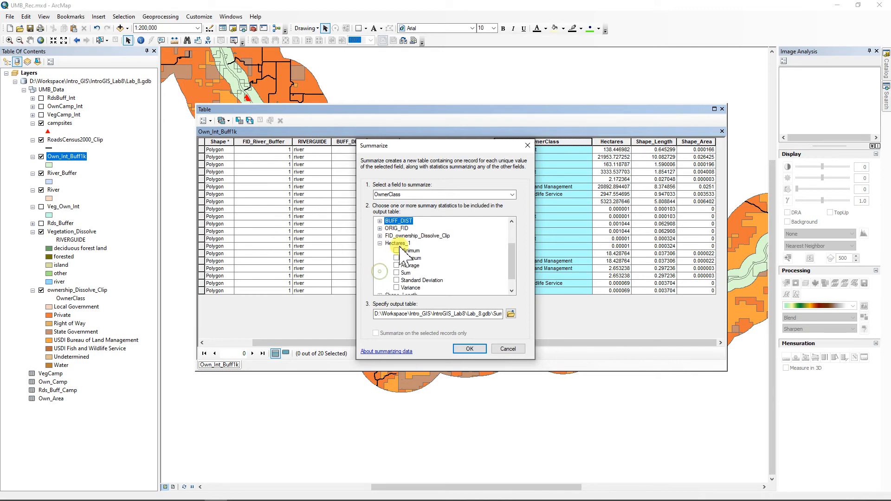
{"action": "left_click", "coordinate": [396, 273]}
{"action": "left_click", "coordinate": [511, 314]}
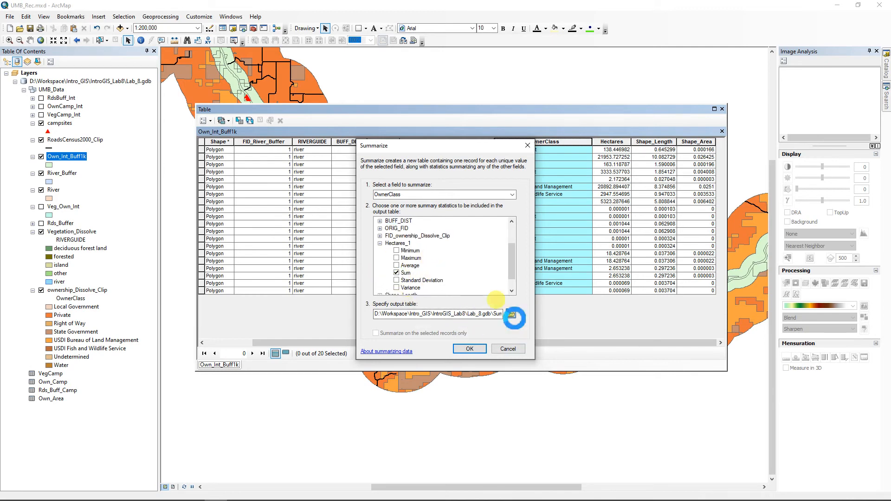
{"action": "left_click_drag", "start_coordinate": [400, 297], "coordinate": [343, 299]}
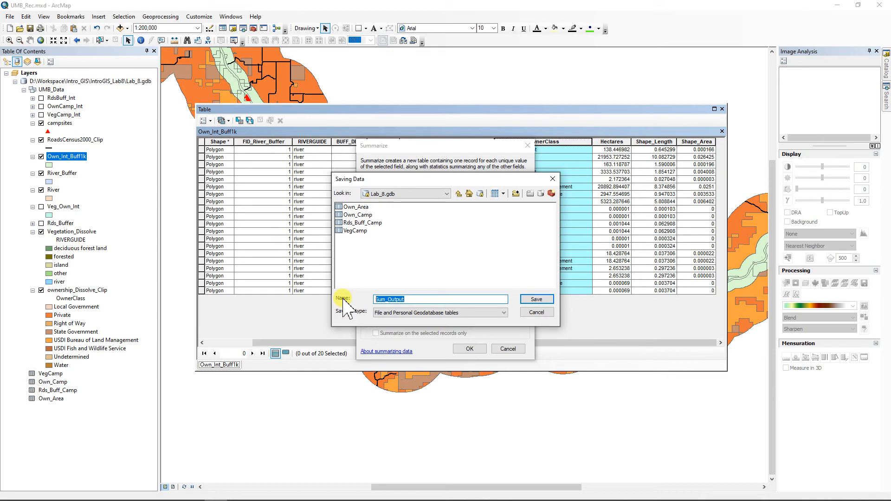
{"action": "type", "text": "1K_SumOwn"}
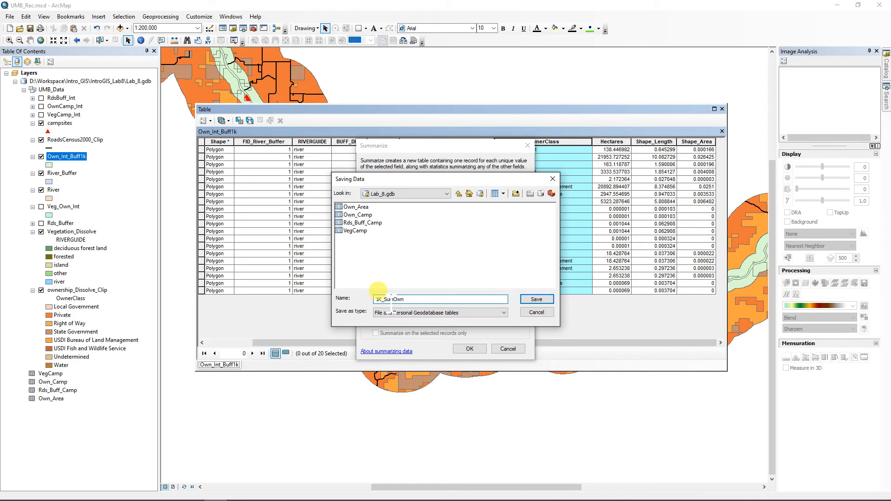
{"action": "left_click", "coordinate": [534, 300]}
{"action": "left_click", "coordinate": [474, 345]}
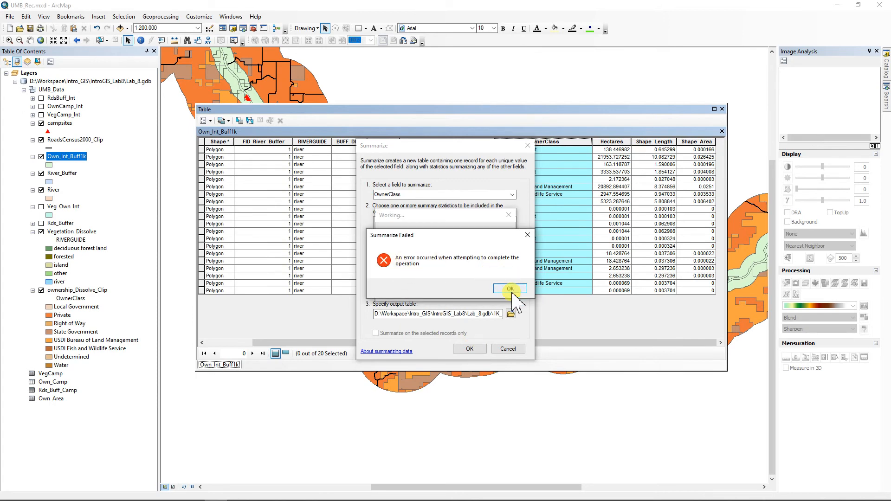
{"action": "left_click", "coordinate": [510, 290]}
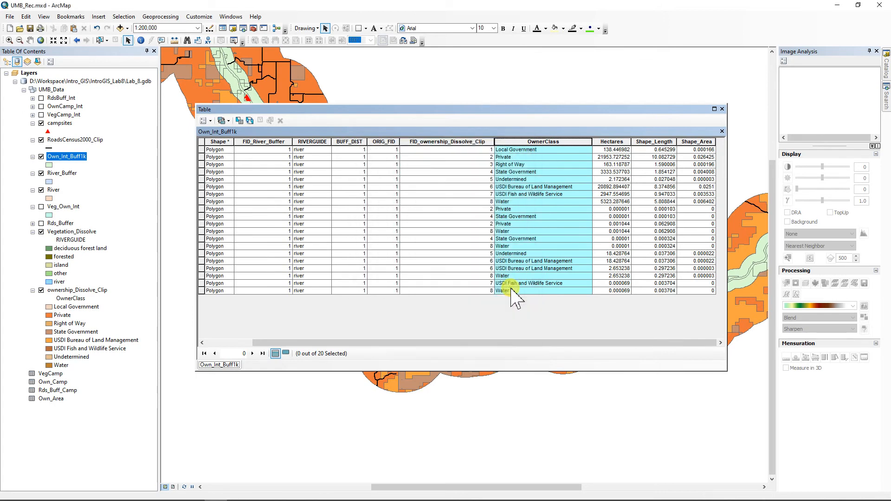
Step: Rerun the OwnerClass summary into Own_Sum_oneK in Lab_8.gdb and add the table to the map
{"action": "right_click", "coordinate": [543, 144]}
{"action": "left_click", "coordinate": [571, 181]}
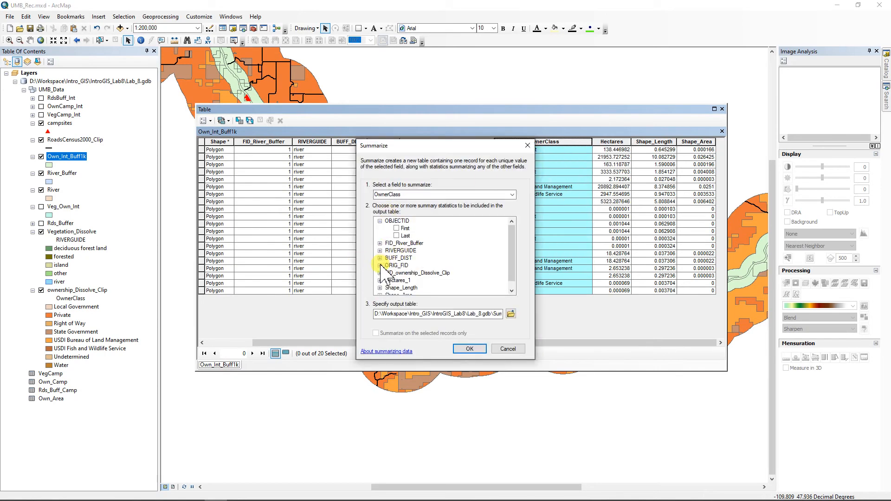
{"action": "left_click", "coordinate": [379, 280]}
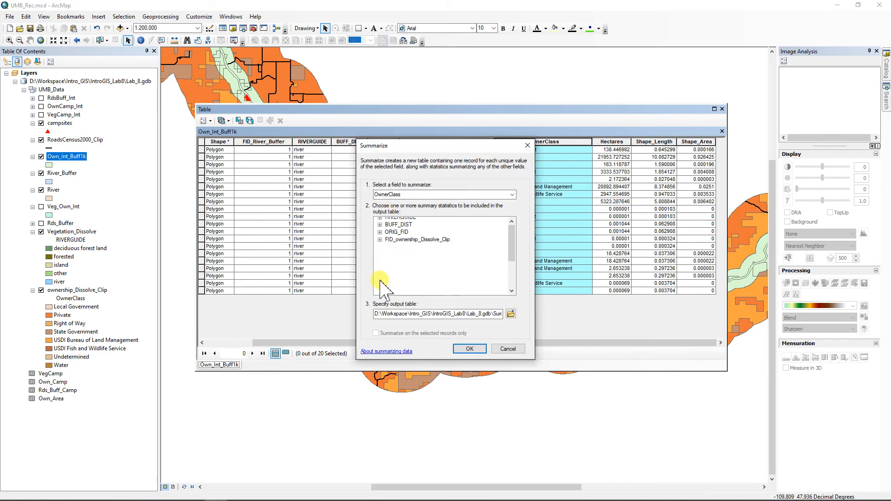
{"action": "left_click", "coordinate": [510, 314]}
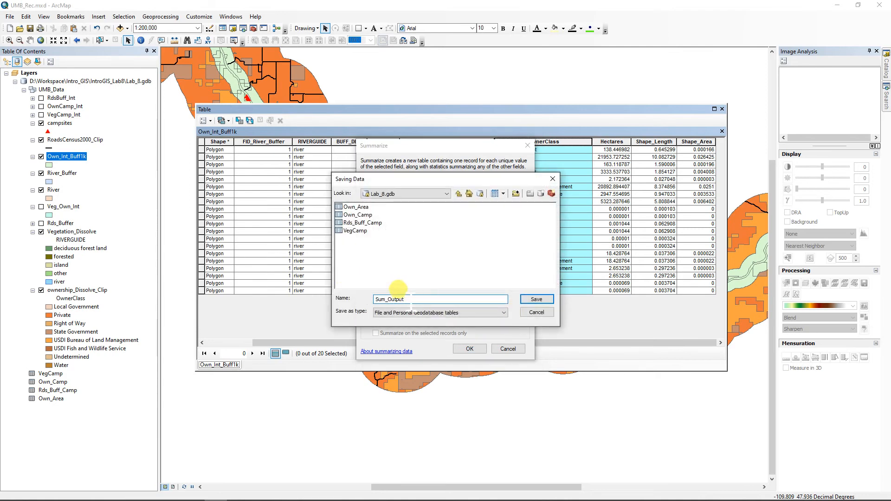
{"action": "left_click_drag", "start_coordinate": [402, 299], "coordinate": [376, 301]}
{"action": "left_click", "coordinate": [534, 299]}
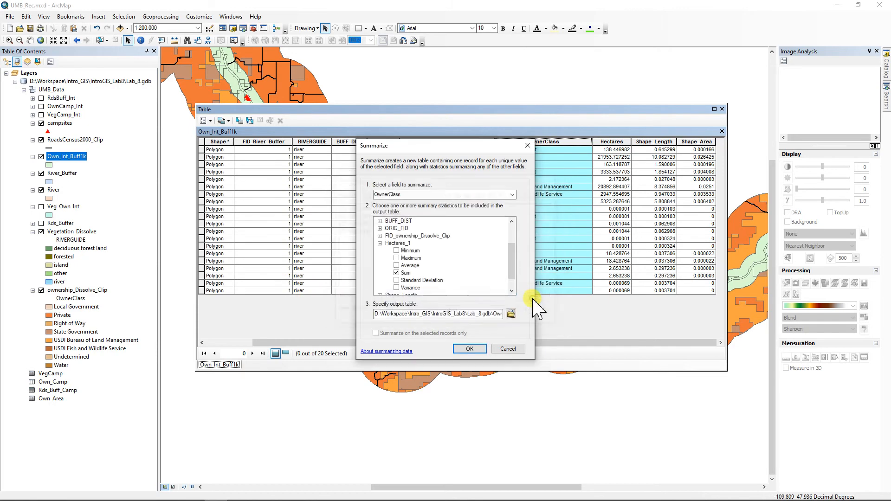
{"action": "left_click", "coordinate": [470, 349]}
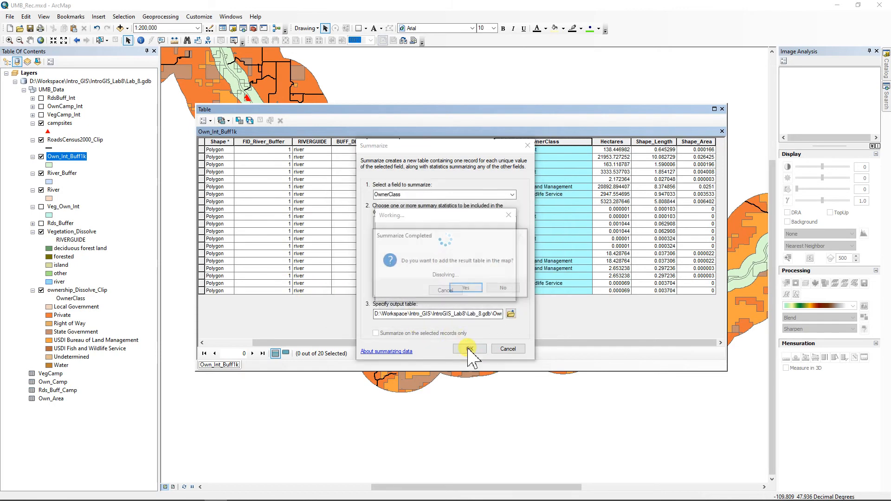
{"action": "left_click", "coordinate": [465, 289]}
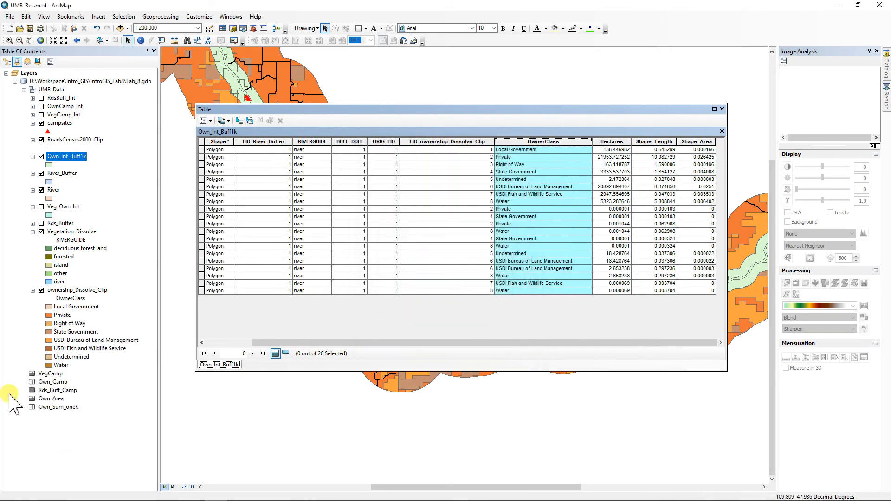
Step: Open the Own_Sum_oneK table and format Sum_Hectares_1 as Numeric with 2 decimal places
{"action": "right_click", "coordinate": [57, 408]}
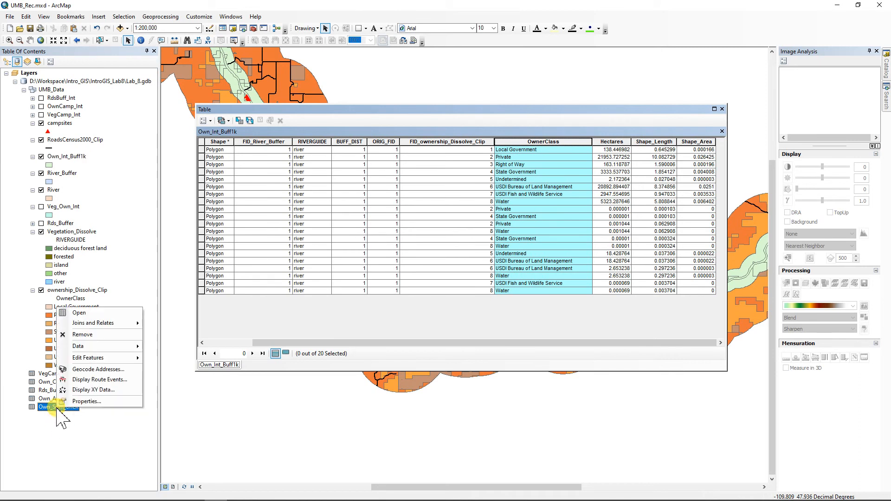
{"action": "left_click", "coordinate": [79, 313]}
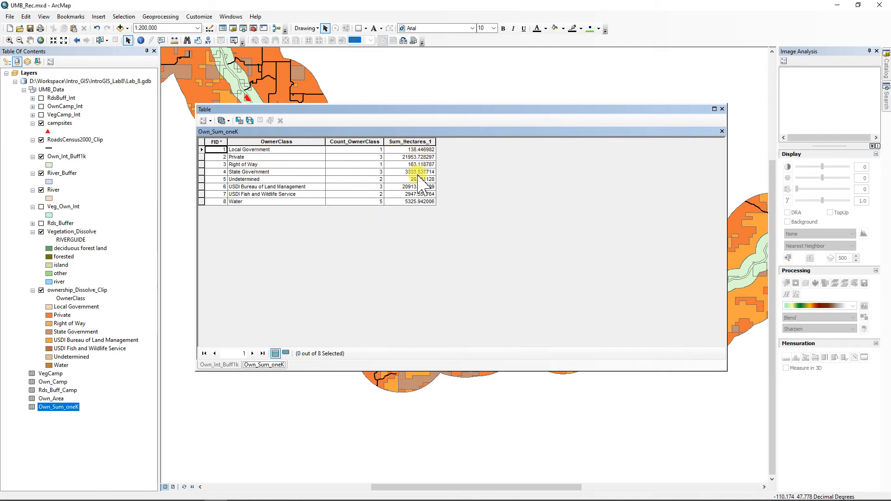
{"action": "left_click", "coordinate": [409, 141]}
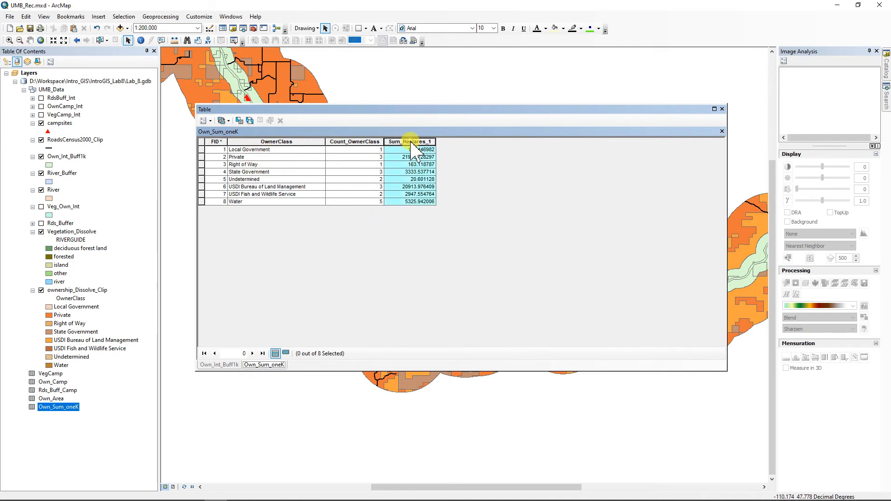
{"action": "right_click", "coordinate": [411, 143]}
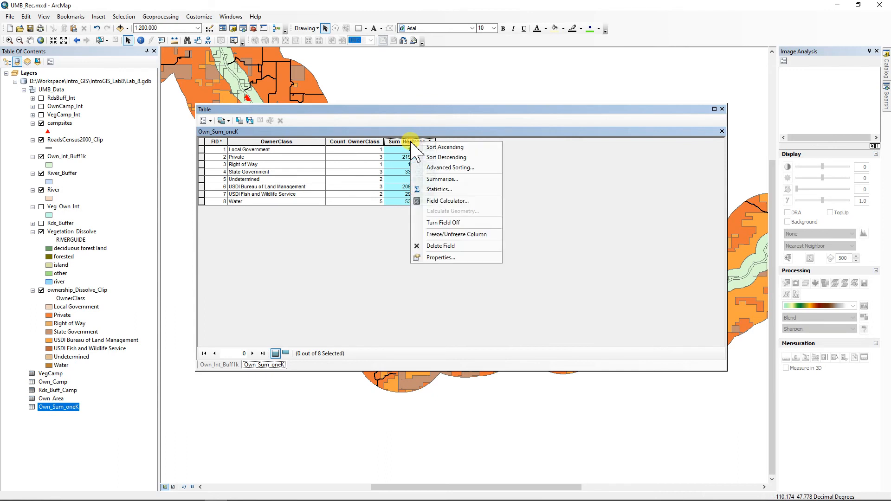
{"action": "left_click", "coordinate": [439, 258]}
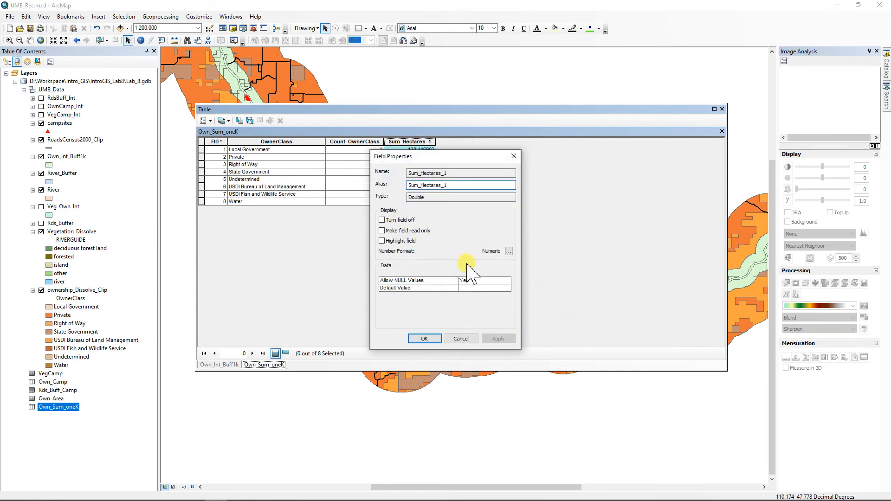
{"action": "left_click", "coordinate": [509, 251]}
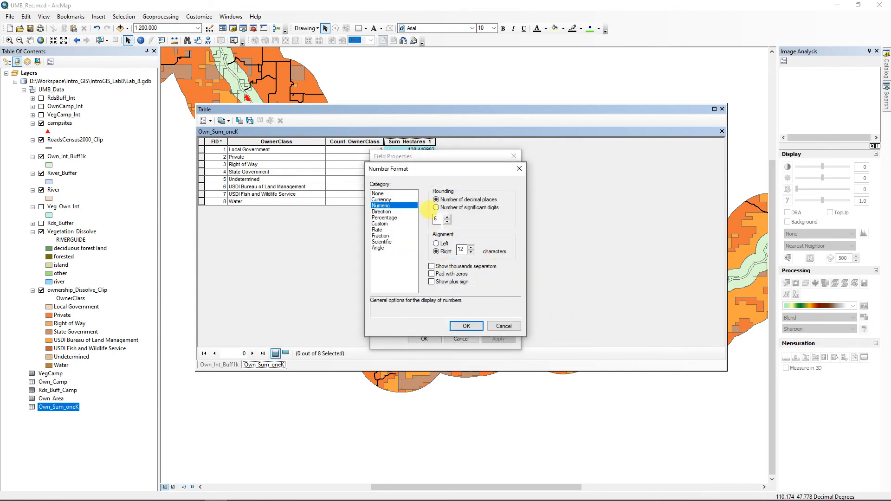
{"action": "double_click", "coordinate": [437, 219]}
{"action": "type", "text": "2"}
{"action": "left_click", "coordinate": [466, 326]}
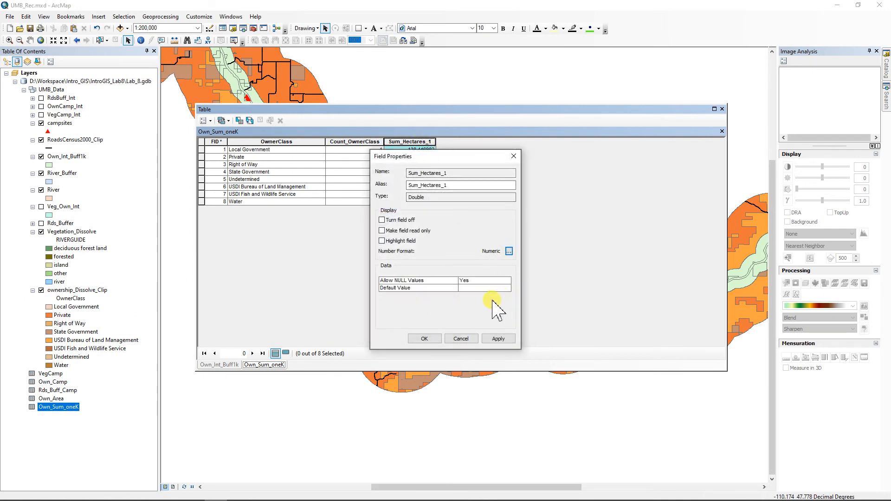
{"action": "left_click", "coordinate": [425, 338]}
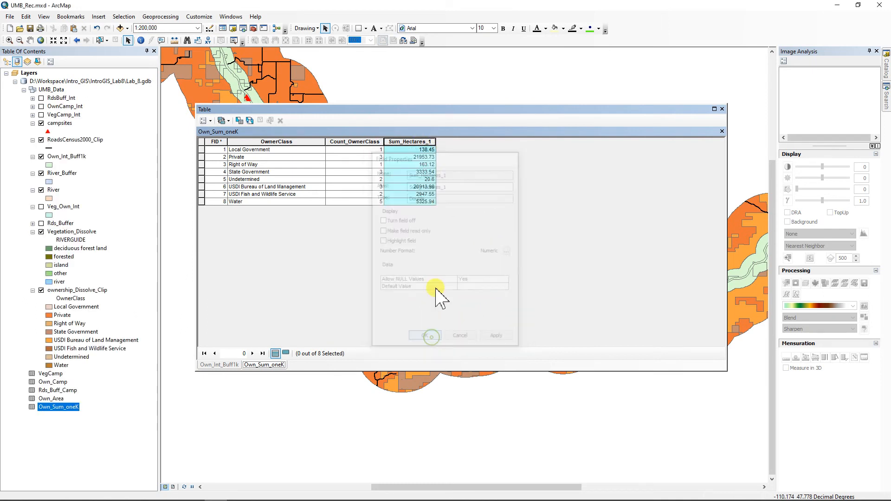
Step: Copy the total Sum value from Sum_Hectares_1's Statistics window, then close it
{"action": "right_click", "coordinate": [414, 141]}
{"action": "left_click", "coordinate": [439, 187]}
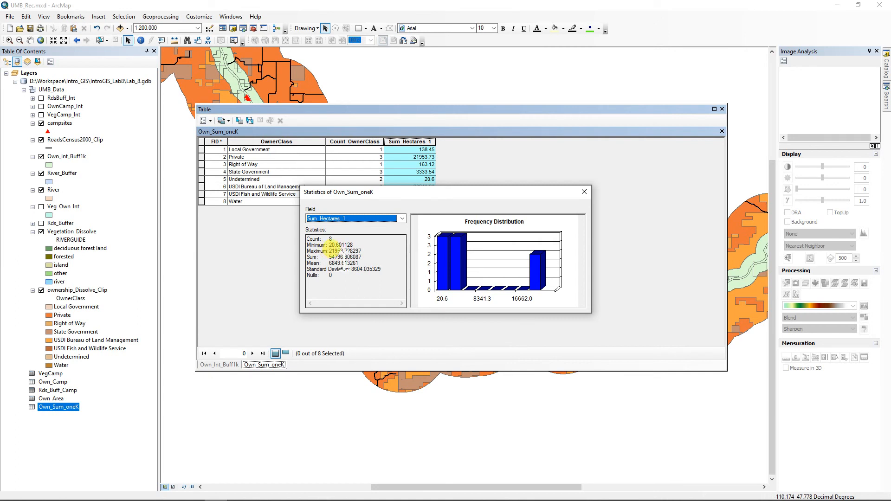
{"action": "left_click_drag", "start_coordinate": [345, 259], "coordinate": [334, 259]}
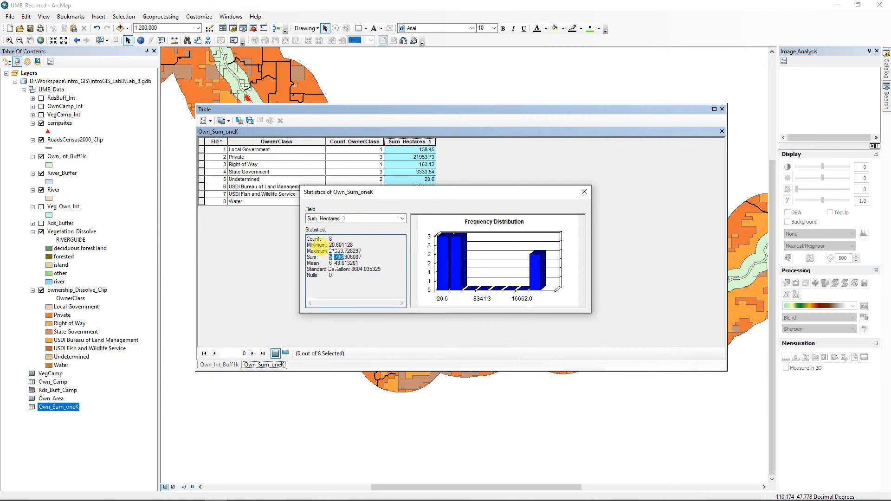
{"action": "right_click", "coordinate": [330, 255]}
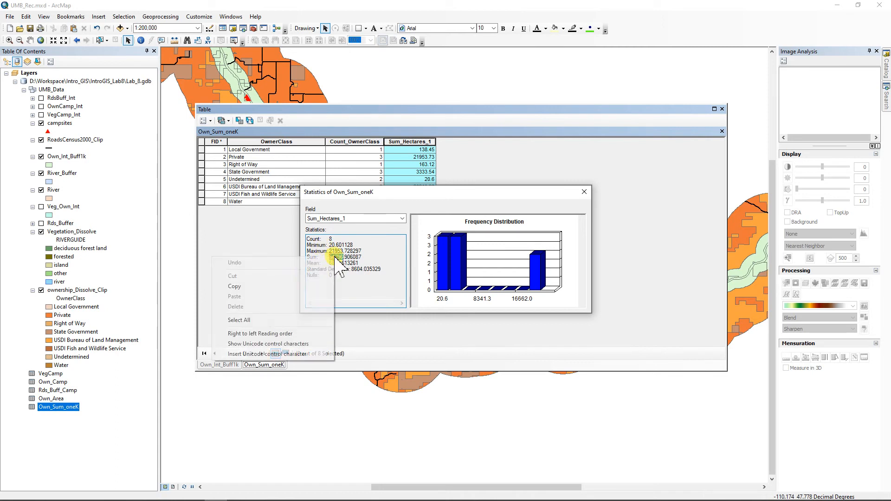
{"action": "left_click", "coordinate": [246, 287]}
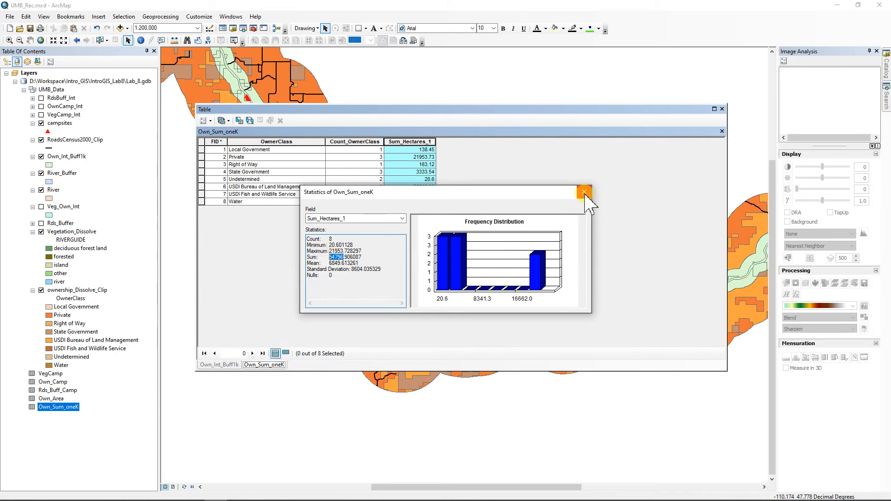
{"action": "left_click", "coordinate": [584, 192]}
{"action": "left_click", "coordinate": [204, 120]}
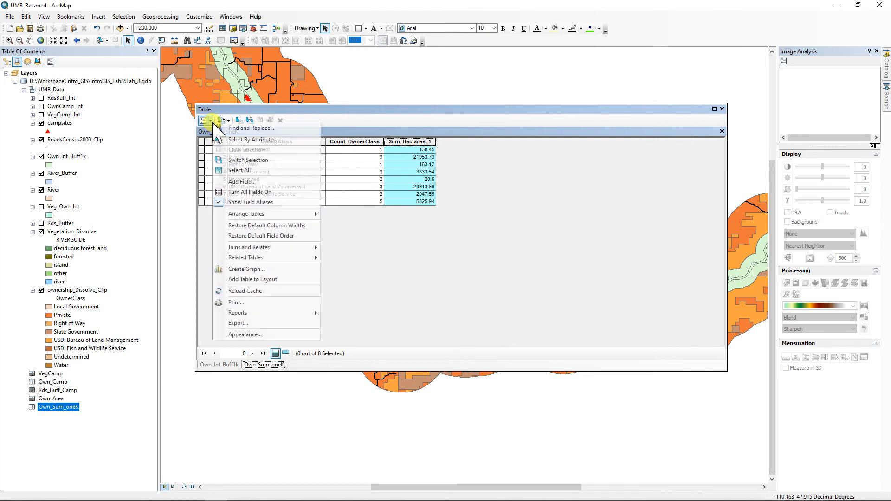
Step: Add a new Float field named Percent to Own_Sum_oneK
{"action": "left_click", "coordinate": [241, 182]}
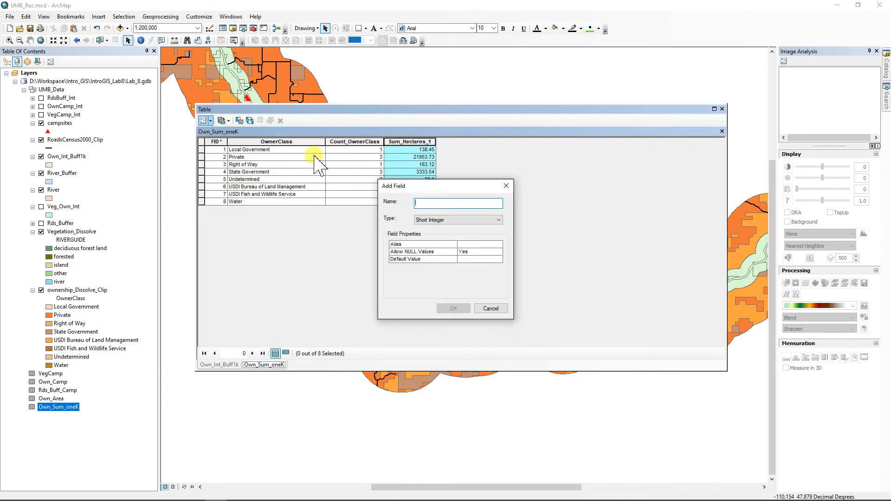
{"action": "type", "text": "Percent"}
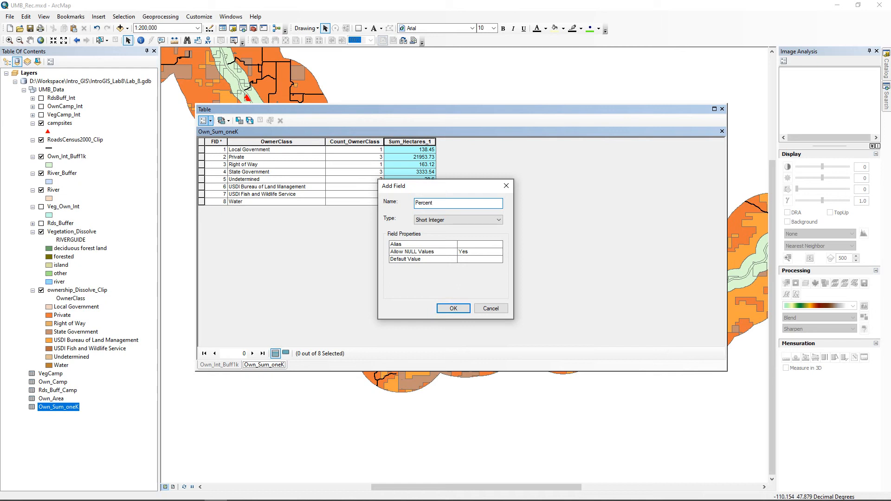
{"action": "left_click", "coordinate": [478, 220]}
{"action": "left_click", "coordinate": [430, 243]}
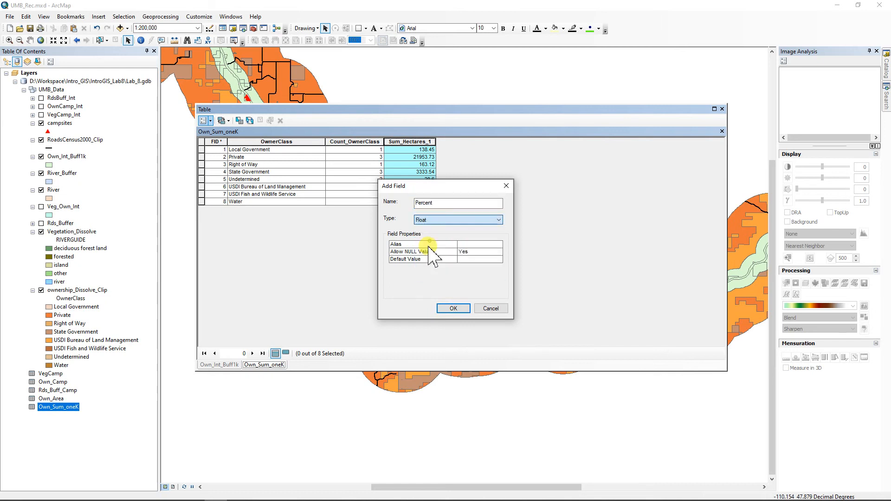
{"action": "left_click", "coordinate": [454, 309]}
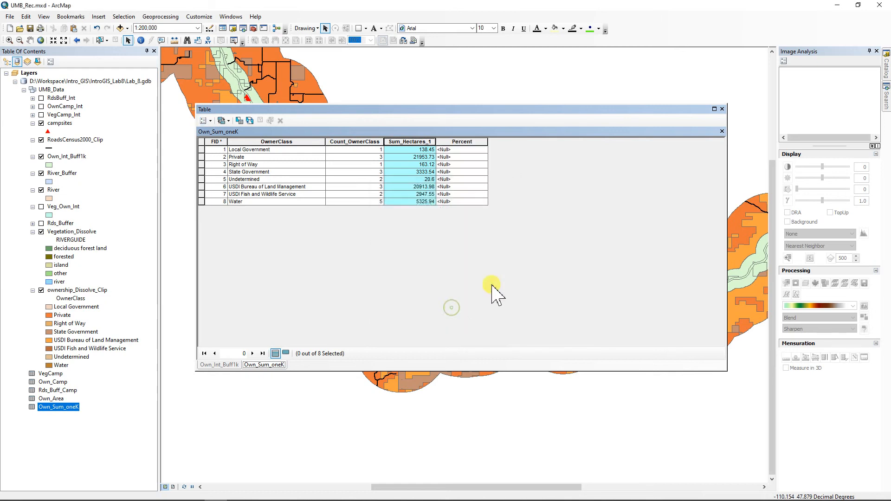
Step: Calculate Percent as [Sum_Hectares_1] / 54796 * 100 and confirm its statistics total about 100
{"action": "right_click", "coordinate": [458, 144]}
{"action": "left_click", "coordinate": [490, 202]}
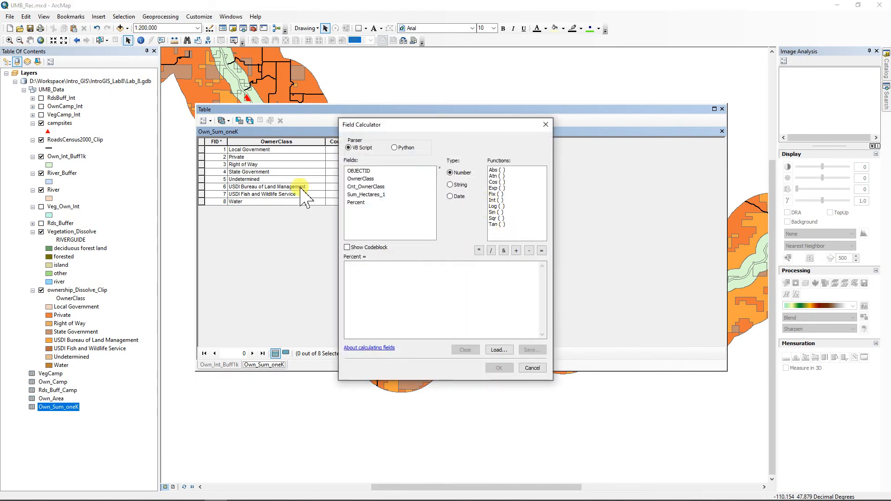
{"action": "double_click", "coordinate": [370, 195]}
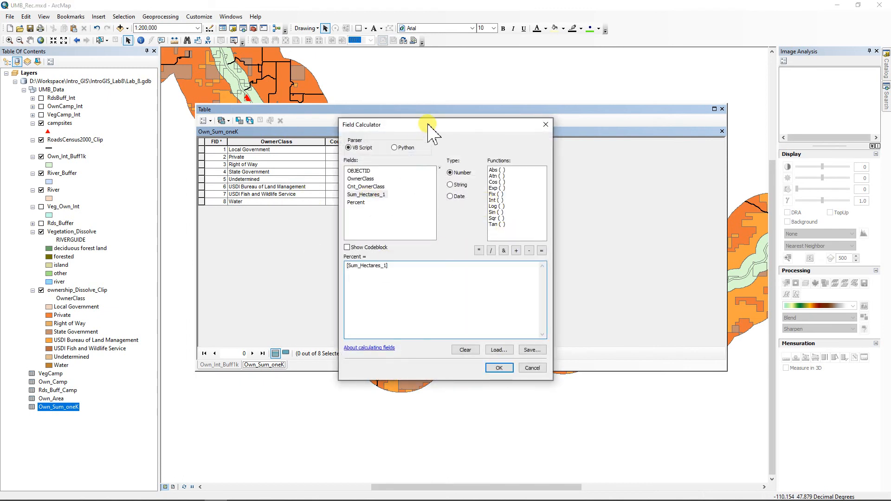
{"action": "left_click_drag", "start_coordinate": [423, 125], "coordinate": [605, 141]}
{"action": "left_click", "coordinate": [672, 267]}
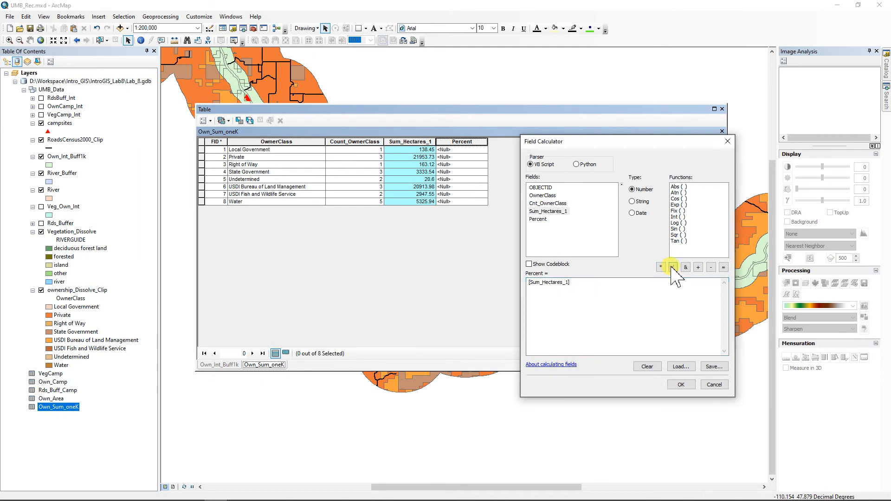
{"action": "right_click", "coordinate": [601, 284]}
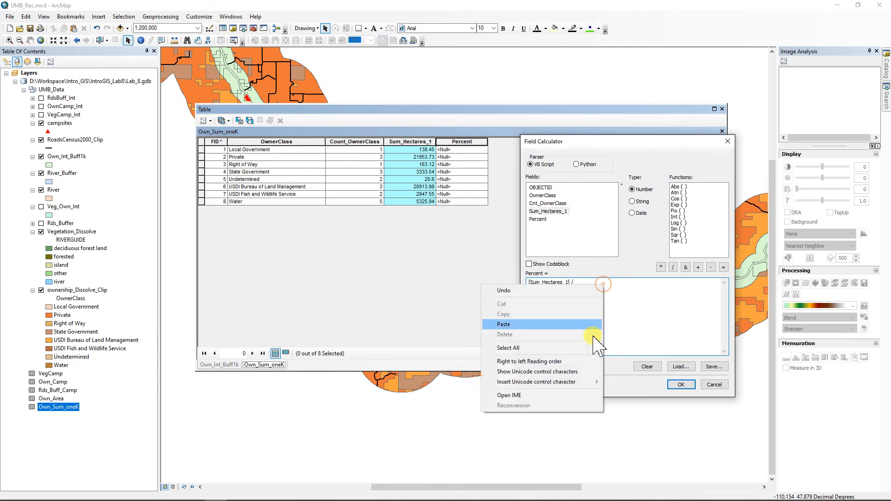
{"action": "left_click", "coordinate": [504, 324]}
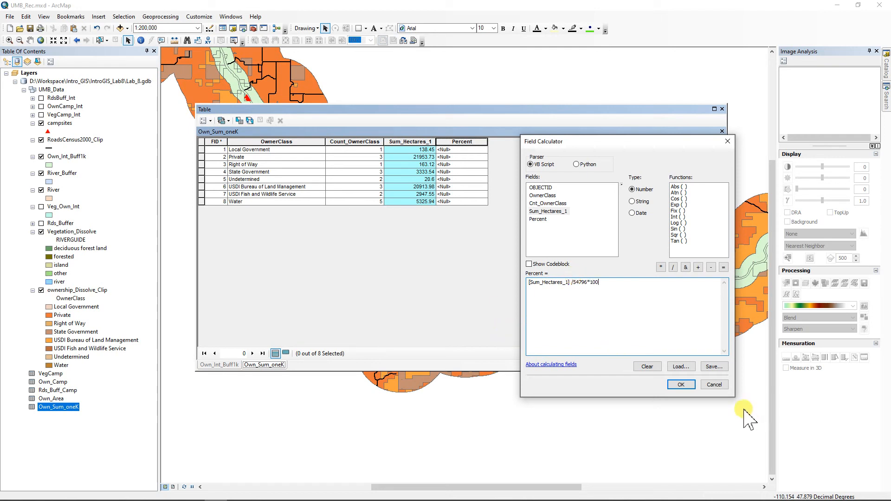
{"action": "left_click", "coordinate": [680, 385]}
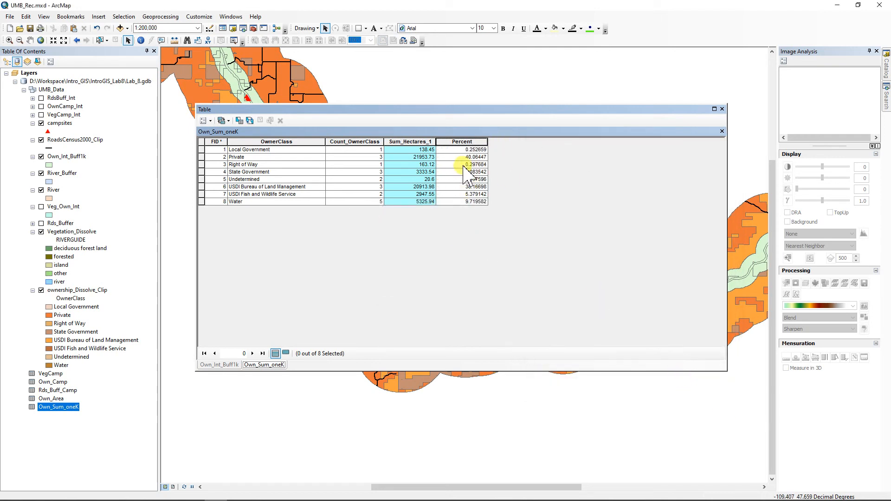
{"action": "right_click", "coordinate": [463, 141]}
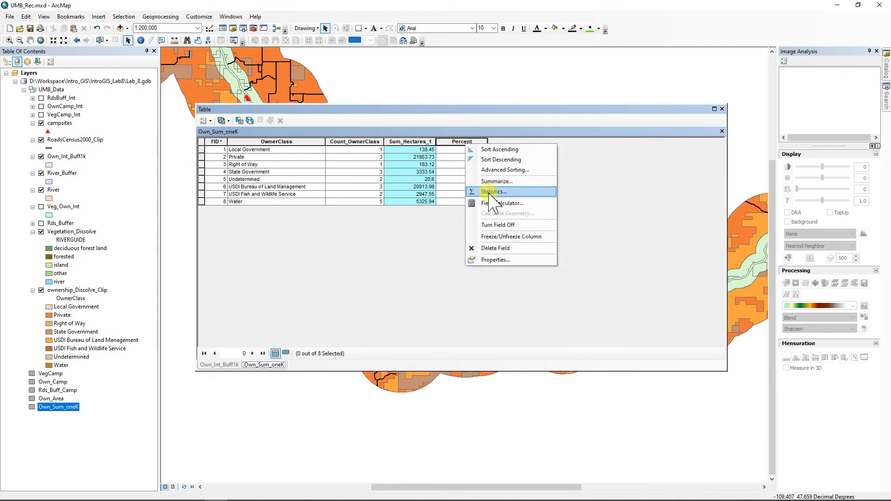
{"action": "left_click", "coordinate": [493, 191]}
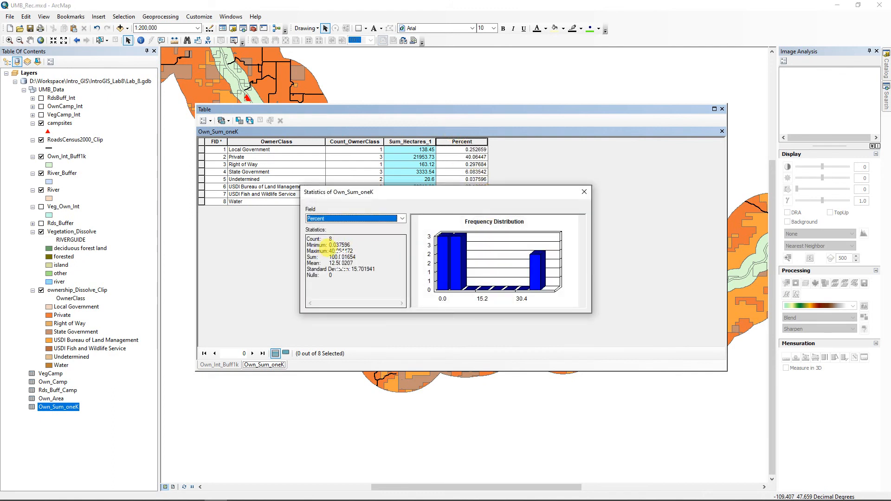
{"action": "left_click", "coordinate": [584, 191]}
Step: Format the Percent field as Numeric with 2 decimal places, then close the Own_Sum_oneK table
{"action": "right_click", "coordinate": [464, 141]}
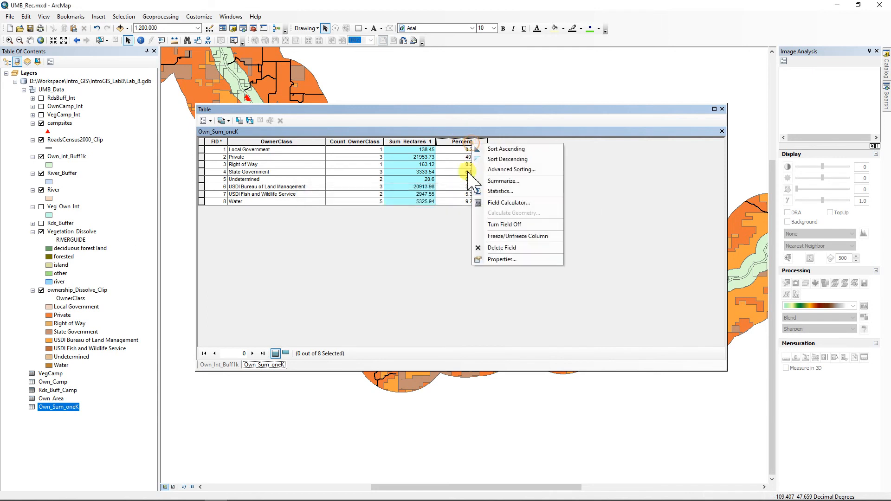
{"action": "left_click", "coordinate": [504, 258]}
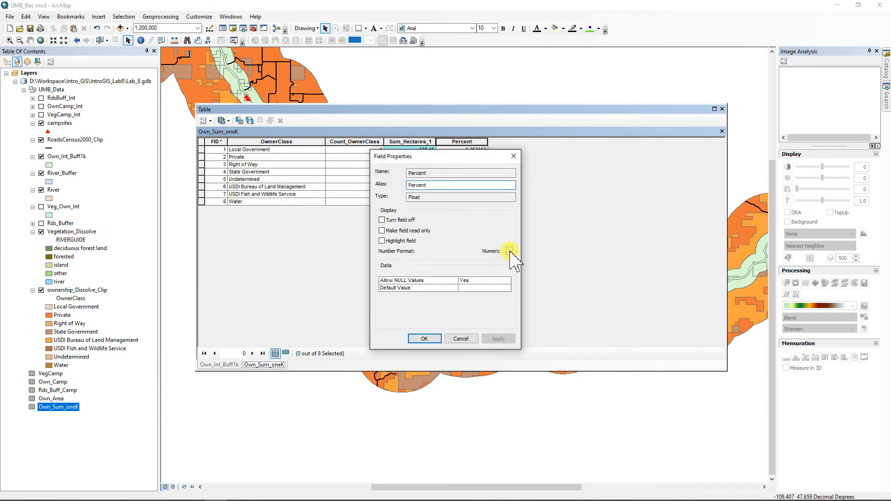
{"action": "left_click", "coordinate": [514, 255]}
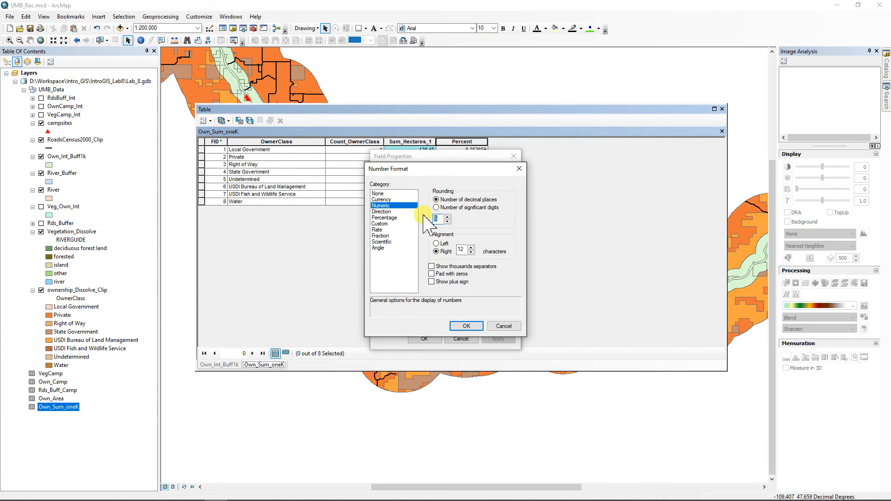
{"action": "left_click", "coordinate": [464, 326]}
{"action": "left_click", "coordinate": [437, 337]}
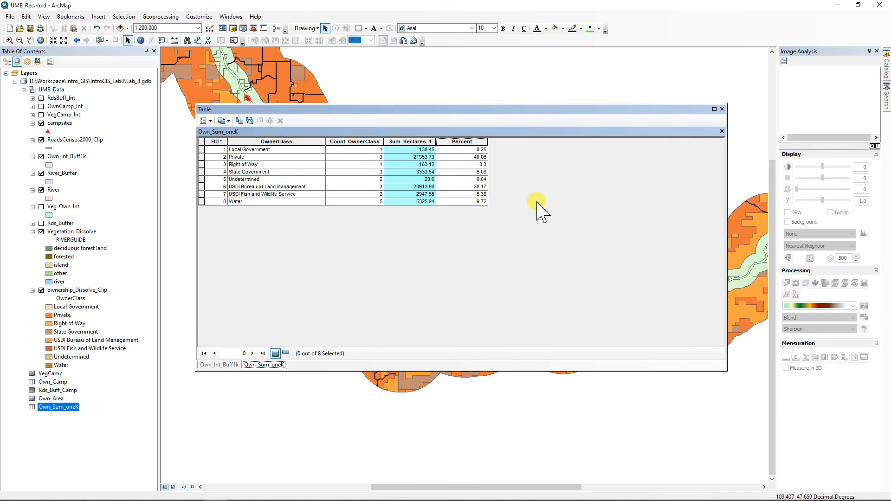
{"action": "left_click", "coordinate": [723, 109]}
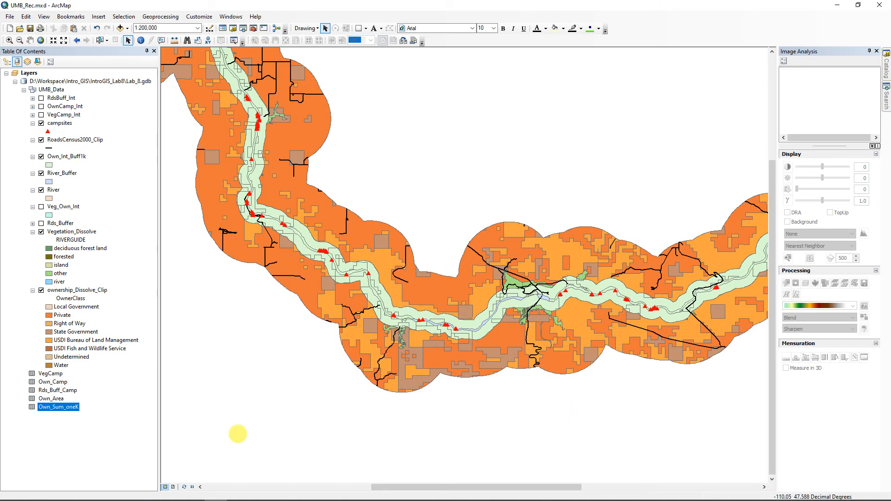
Step: Switch to Layout View and turn on the VegCamp_Int layer
{"action": "left_click", "coordinate": [174, 487]}
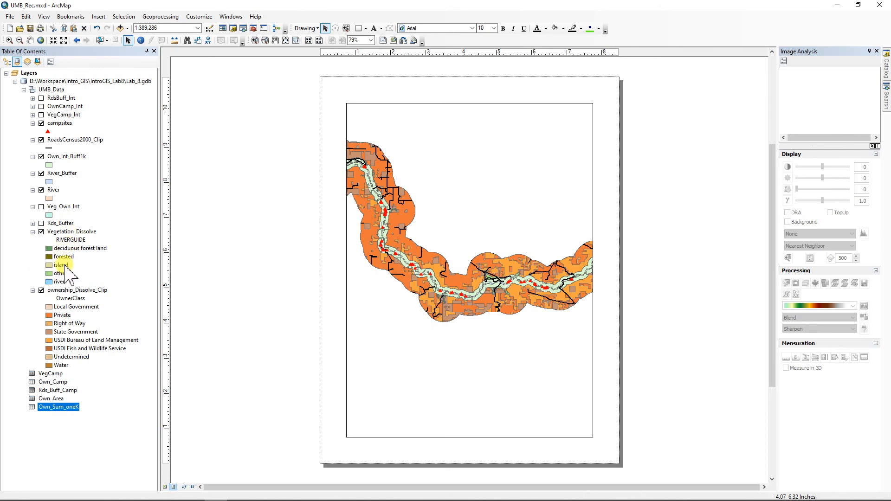
{"action": "left_click", "coordinate": [55, 115]}
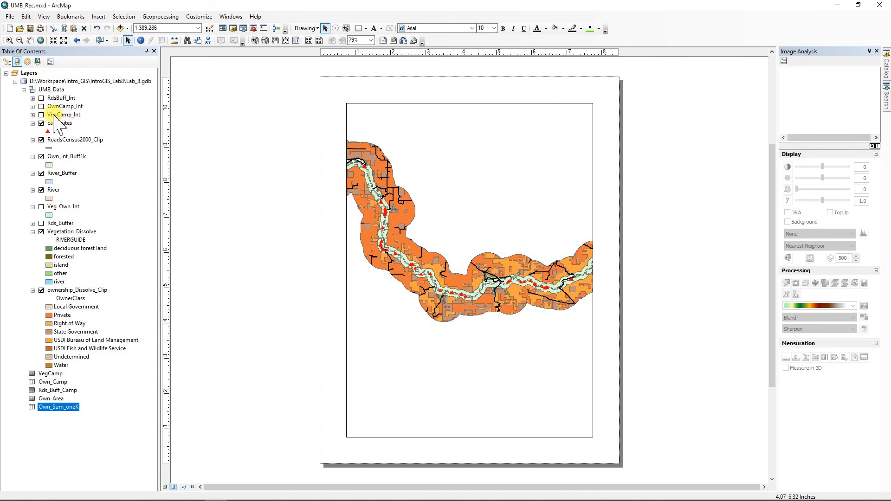
{"action": "left_click", "coordinate": [41, 114]}
Step: In VegCamp_Int's table, select RIVERGUIDE = 'island' and show only that selected campsite record
{"action": "right_click", "coordinate": [57, 115]}
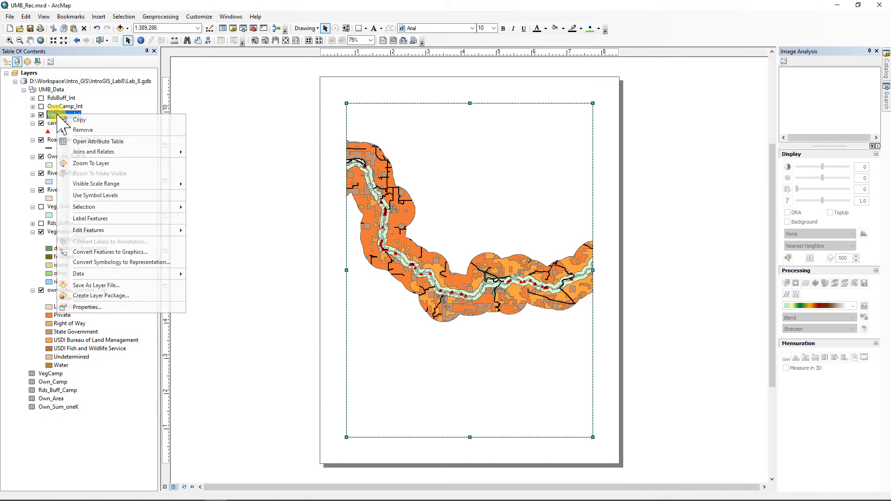
{"action": "left_click", "coordinate": [104, 141]}
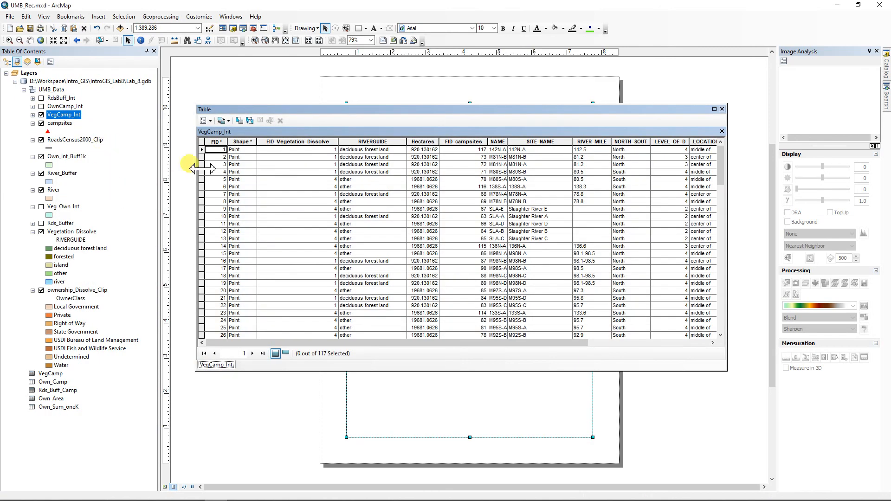
{"action": "left_click", "coordinate": [204, 121]}
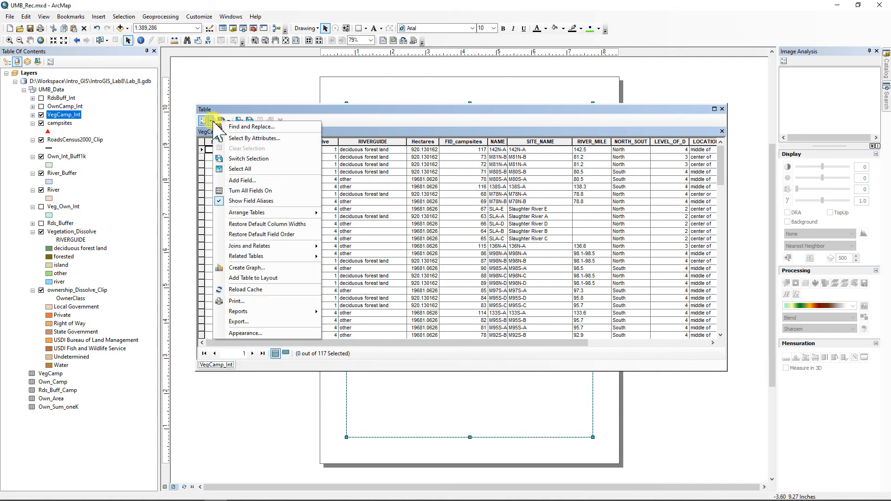
{"action": "left_click", "coordinate": [240, 138]}
{"action": "double_click", "coordinate": [29, 72]}
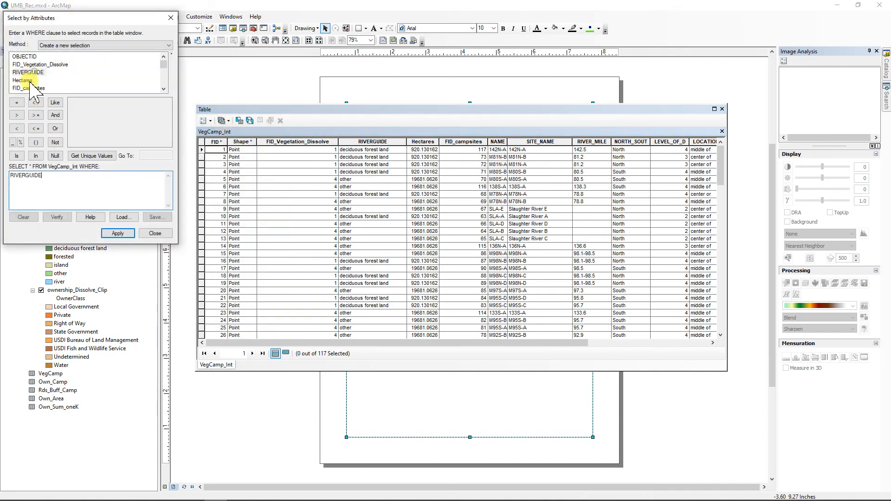
{"action": "left_click", "coordinate": [91, 156]}
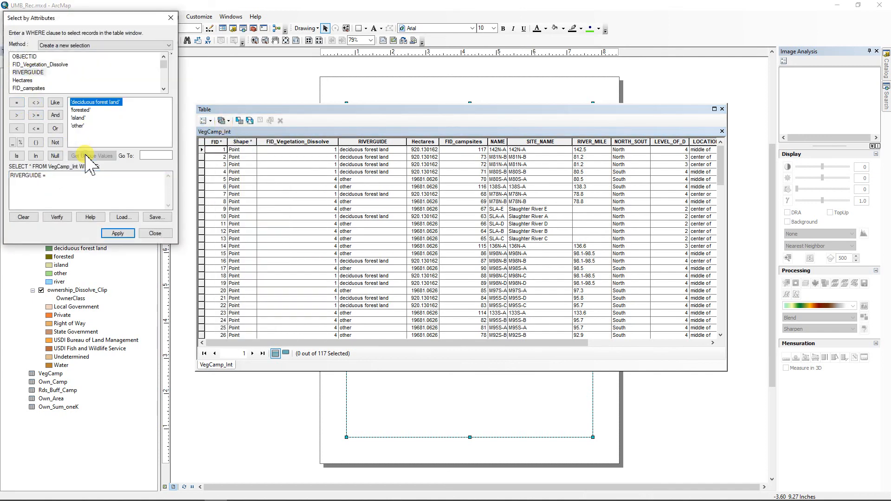
{"action": "double_click", "coordinate": [75, 119]}
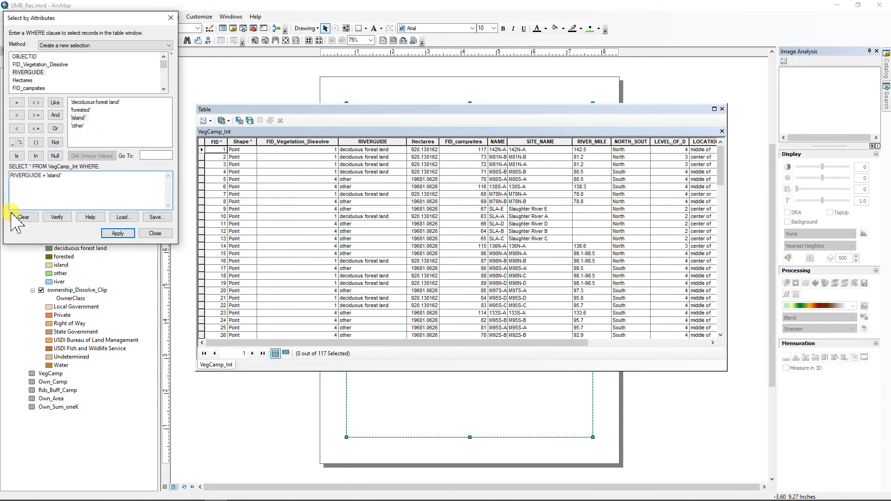
{"action": "left_click", "coordinate": [119, 235]}
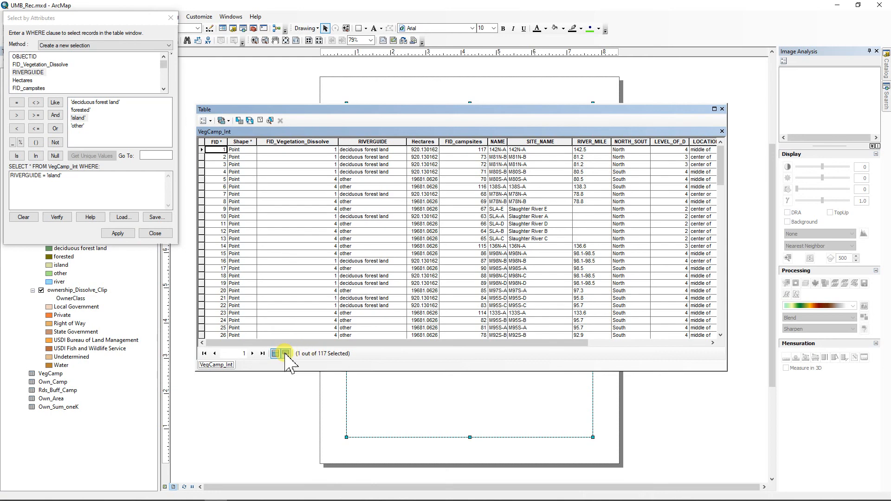
{"action": "left_click", "coordinate": [286, 354]}
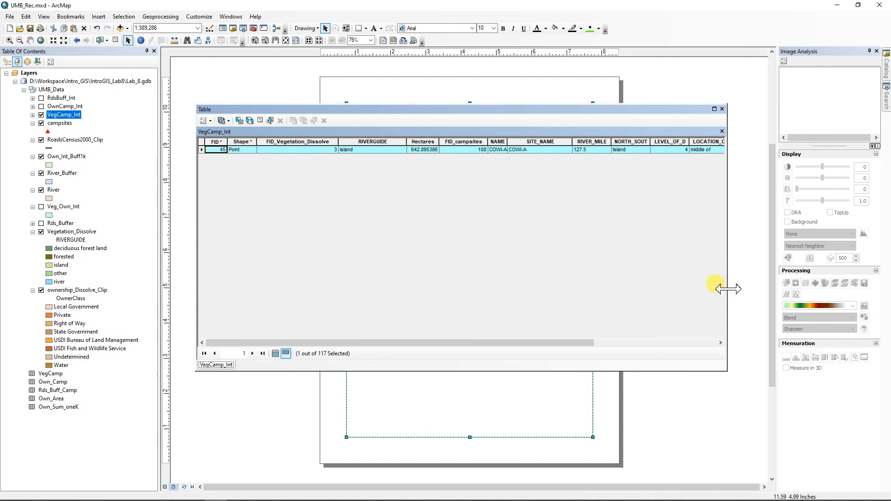
{"action": "left_click_drag", "start_coordinate": [727, 288], "coordinate": [417, 256]}
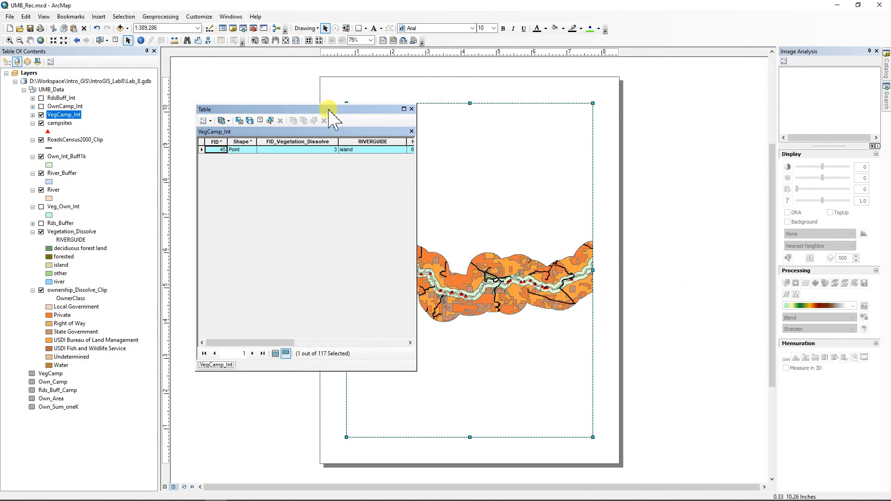
{"action": "left_click_drag", "start_coordinate": [328, 113], "coordinate": [185, 95]}
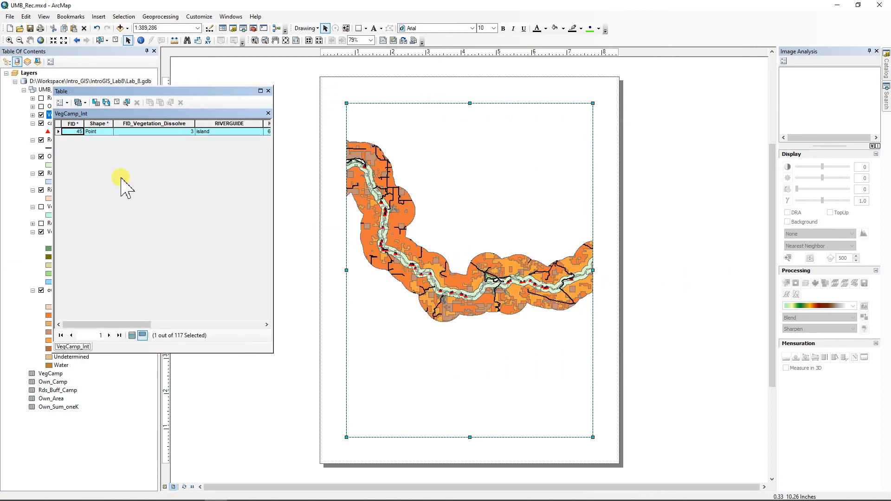
{"action": "right_click", "coordinate": [58, 132]}
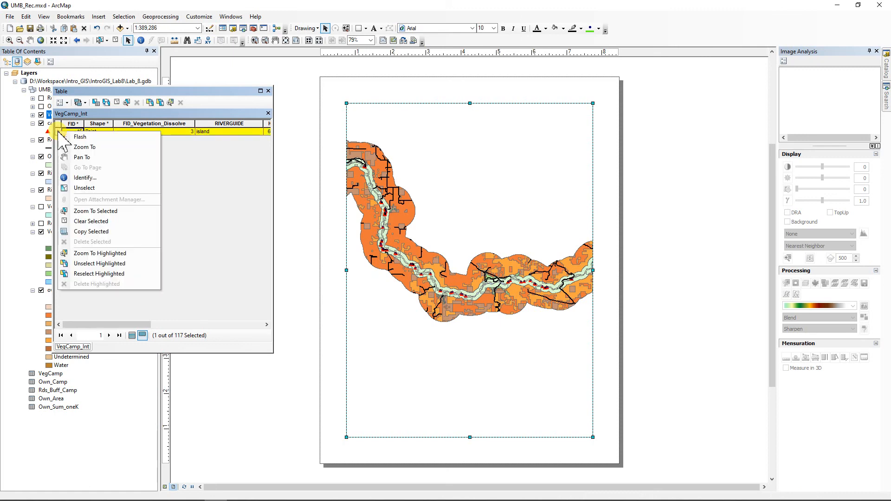
Step: Zoom to the island campsite, then hide VegCamp_Int, Own_Int_Buff1k, River_Buffer and River and collapse their legends
{"action": "left_click", "coordinate": [82, 148]}
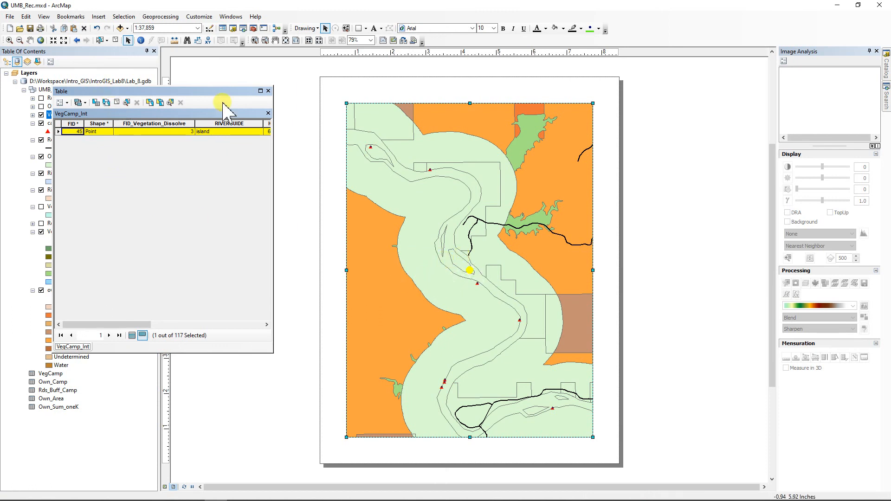
{"action": "left_click", "coordinate": [268, 90]}
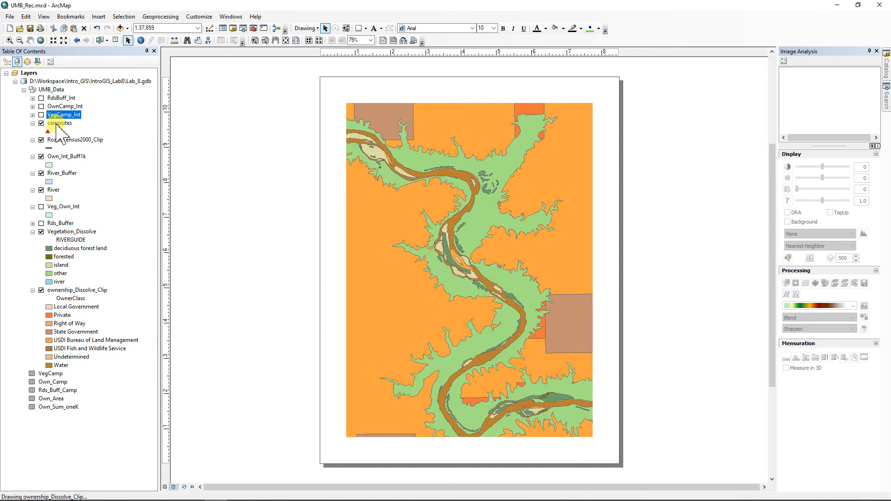
{"action": "left_click", "coordinate": [41, 115]}
{"action": "left_click", "coordinate": [41, 157]}
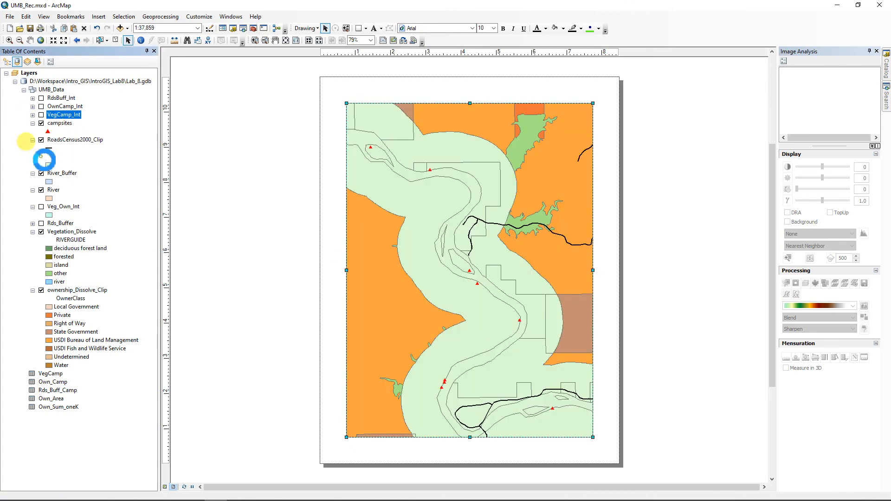
{"action": "left_click", "coordinate": [41, 173]}
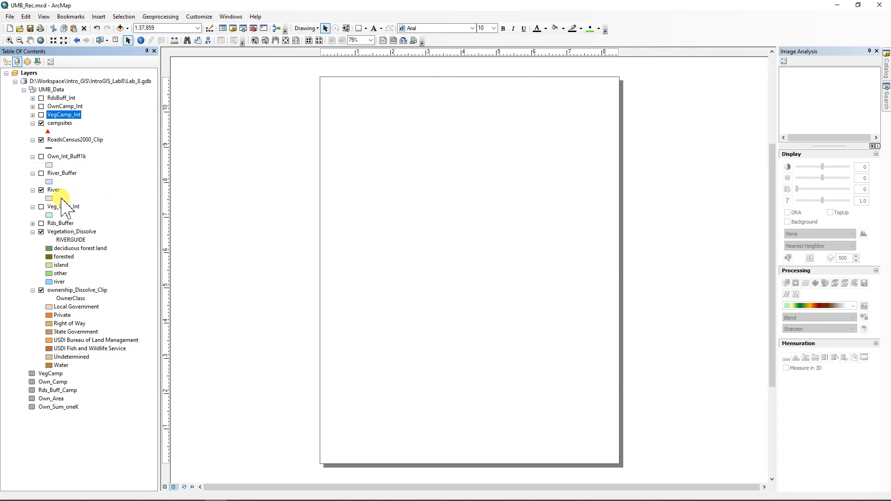
{"action": "left_click", "coordinate": [41, 189]}
{"action": "left_click", "coordinate": [33, 206]}
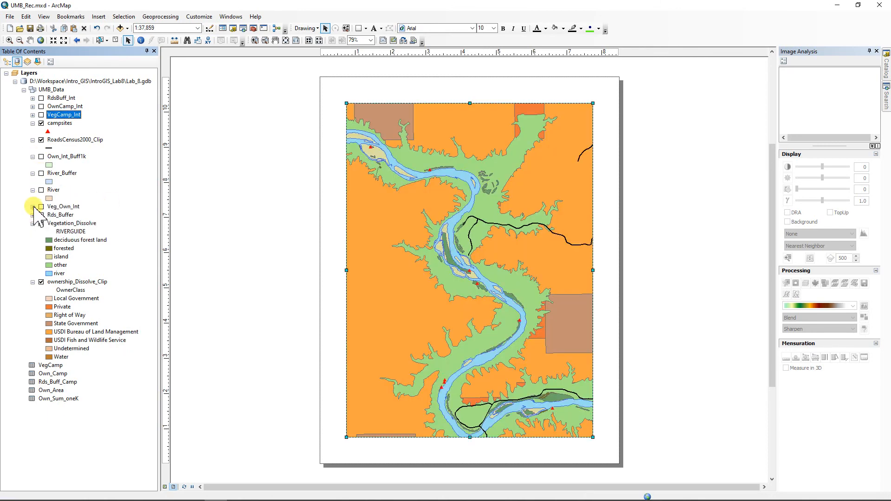
{"action": "left_click", "coordinate": [33, 190]}
{"action": "left_click", "coordinate": [33, 173]}
{"action": "left_click", "coordinate": [32, 157]}
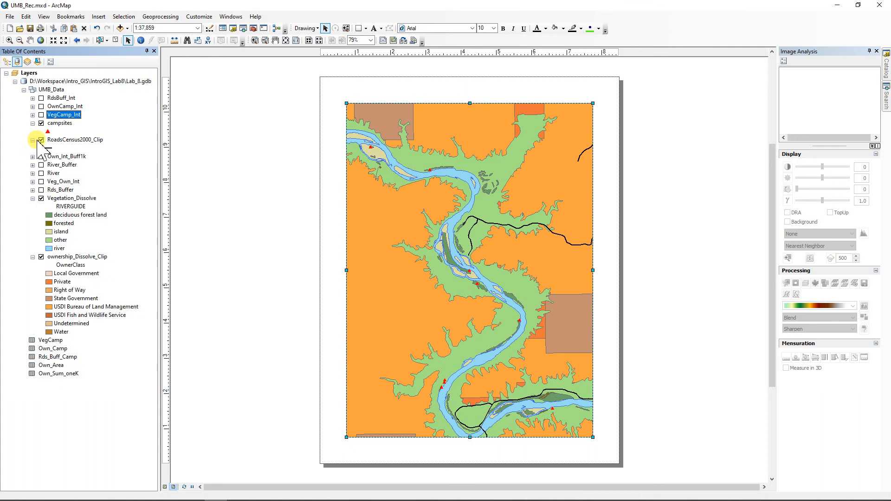
{"action": "left_click_drag", "start_coordinate": [55, 115], "coordinate": [57, 120]}
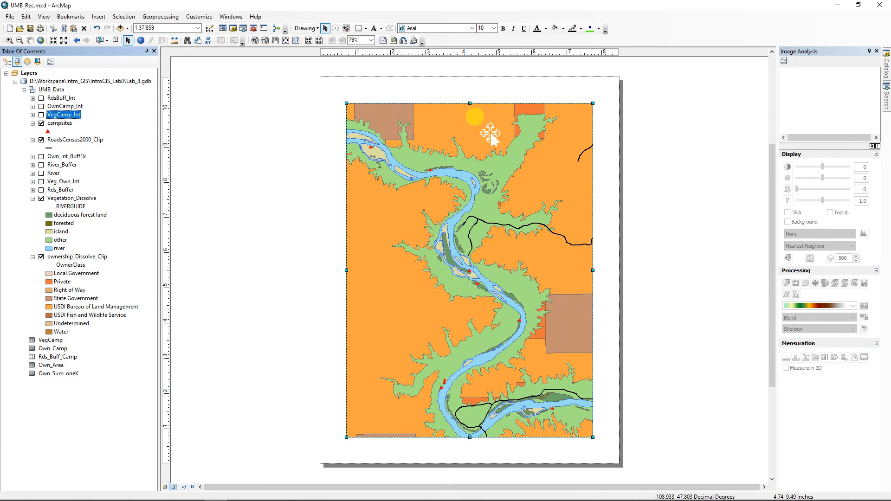
Step: Shorten the map frame from the top and set the map scale to 1:50,000
{"action": "left_click", "coordinate": [470, 100]}
{"action": "left_click_drag", "start_coordinate": [473, 135], "coordinate": [469, 134]}
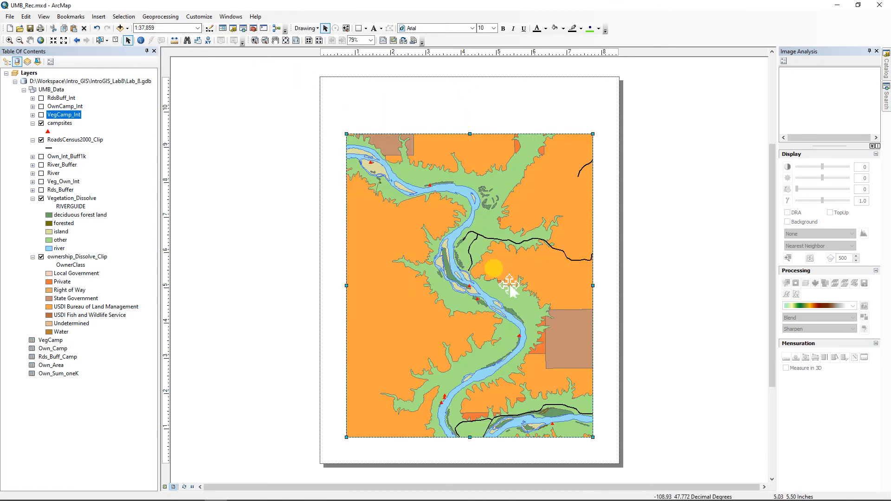
{"action": "left_click", "coordinate": [158, 28]}
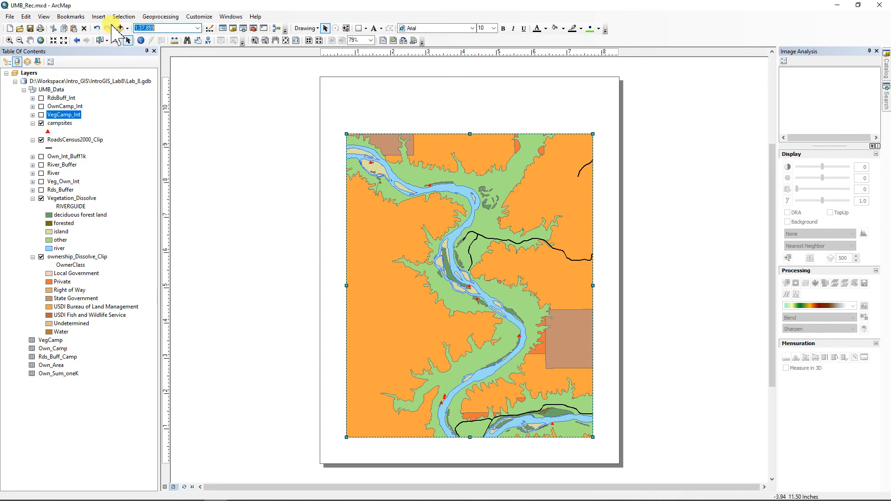
{"action": "type", "text": "50000"}
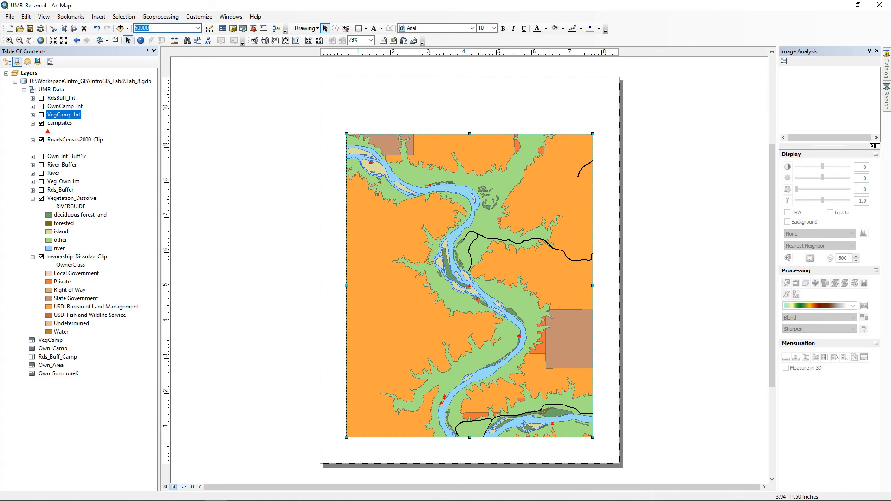
{"action": "type", "text": ",000"}
{"action": "key", "text": "Return"}
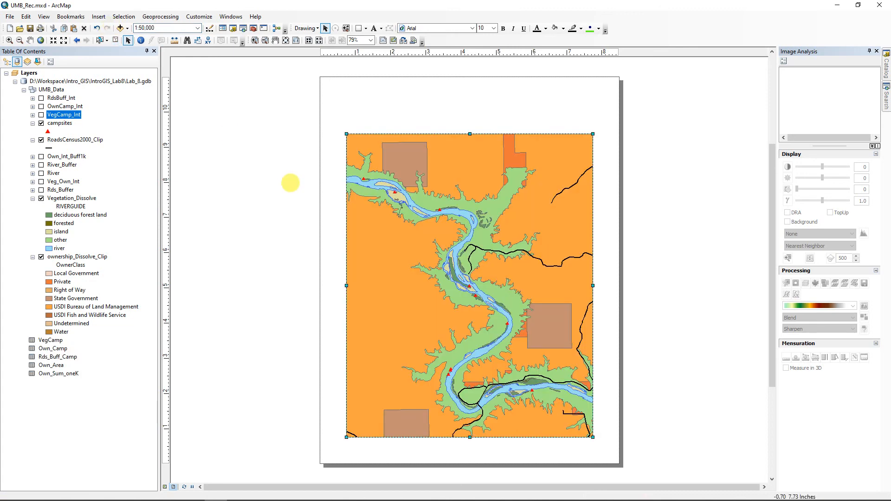